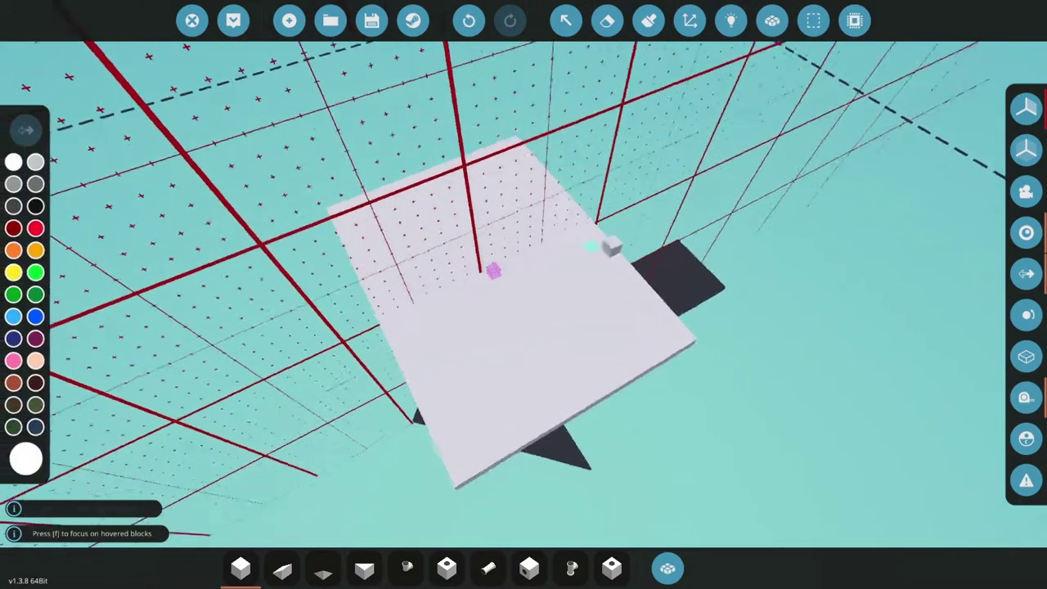
Cut a three-by-three-block opening in the middle of the platform and place a Velocity Pivot in it
{"action": "key", "text": "w"}
{"action": "key", "text": "x"}
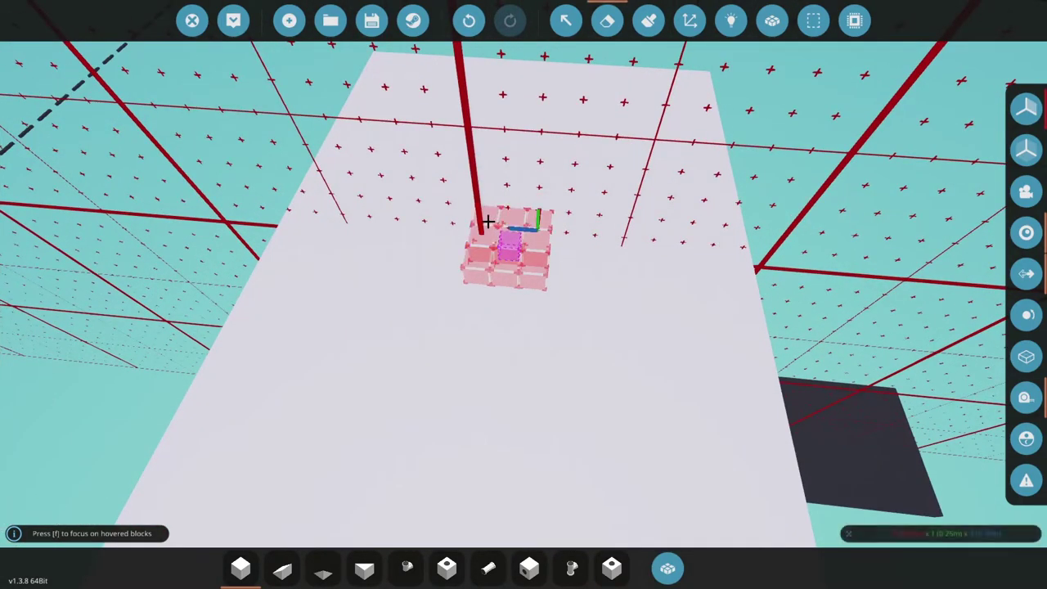
{"action": "key", "text": "q"}
{"action": "type", "text": "vel"}
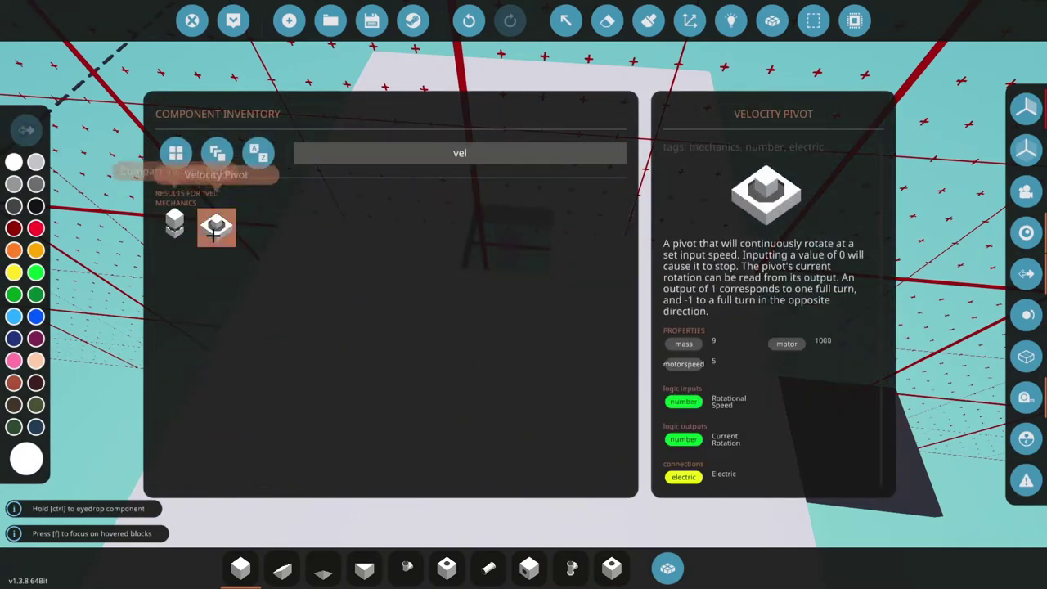
{"action": "left_click", "coordinate": [216, 227]}
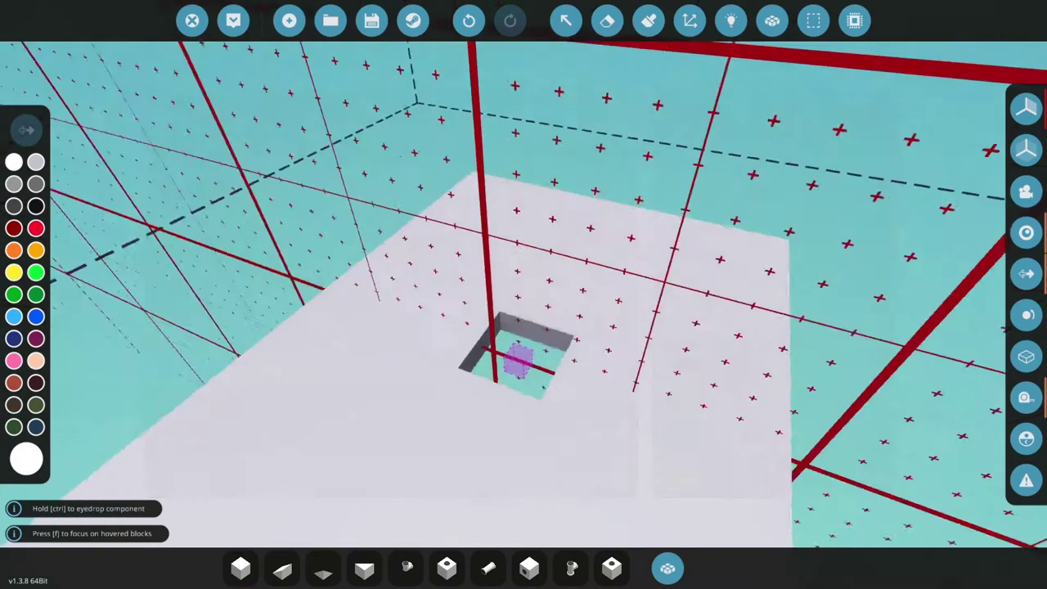
{"action": "scroll", "coordinate": [449, 285], "scroll_direction": "down", "scroll_amount": 3}
{"action": "key", "text": "k"}
{"action": "key", "text": "k"}
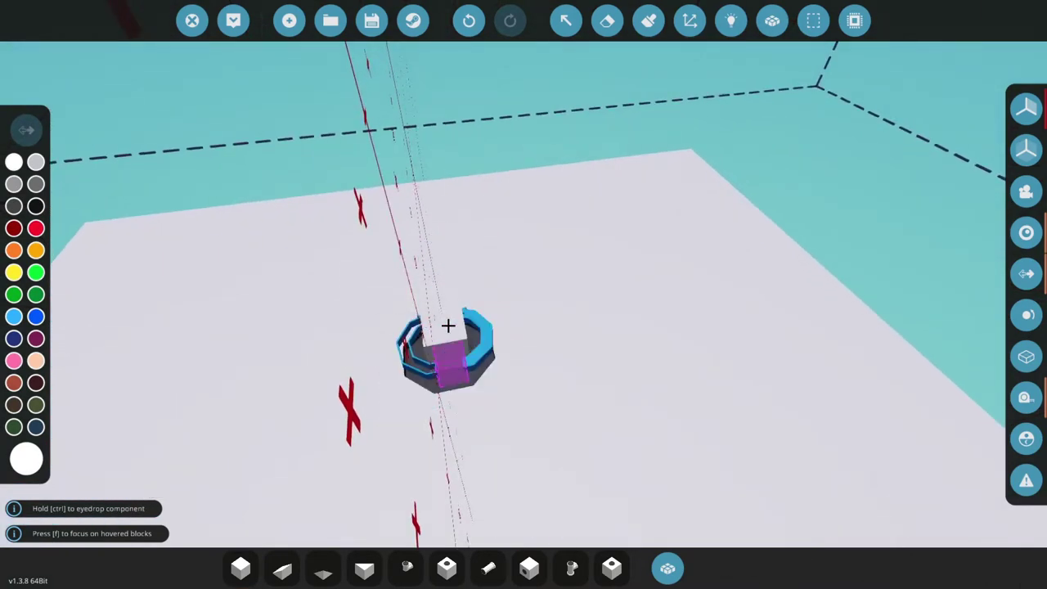
{"action": "left_click", "coordinate": [449, 326]}
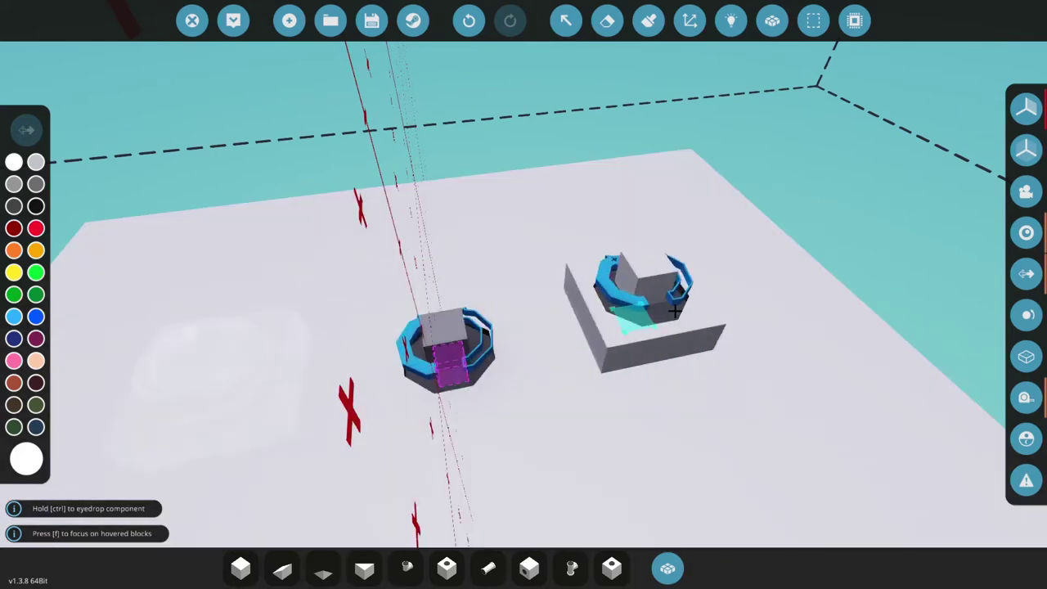
Build a U-shaped block frame on the pivot, with a horizontal beam and a mirrored upright at each end
{"action": "key", "text": "1"}
{"action": "left_click_drag", "start_coordinate": [406, 311], "coordinate": [515, 355]}
{"action": "scroll", "coordinate": [571, 325], "scroll_direction": "up", "scroll_amount": 3}
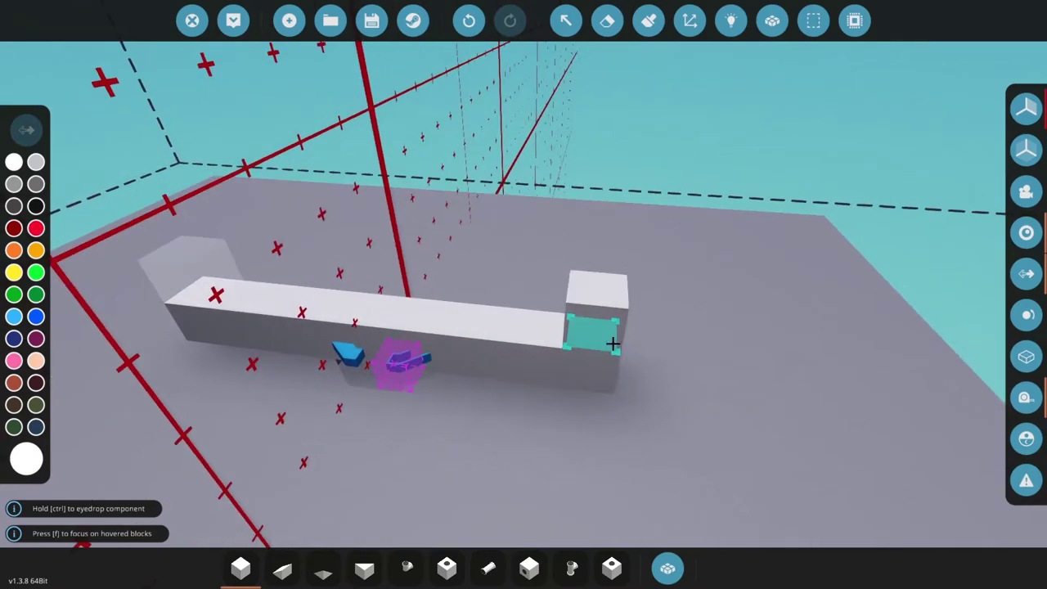
{"action": "left_click_drag", "start_coordinate": [613, 343], "coordinate": [607, 268]}
Mount mirrored Compact Velocity Pivots inside the tops of both uprights and bridge them with a block crossbar
{"action": "key", "text": "Tab"}
{"action": "key", "text": "BackSpace"}
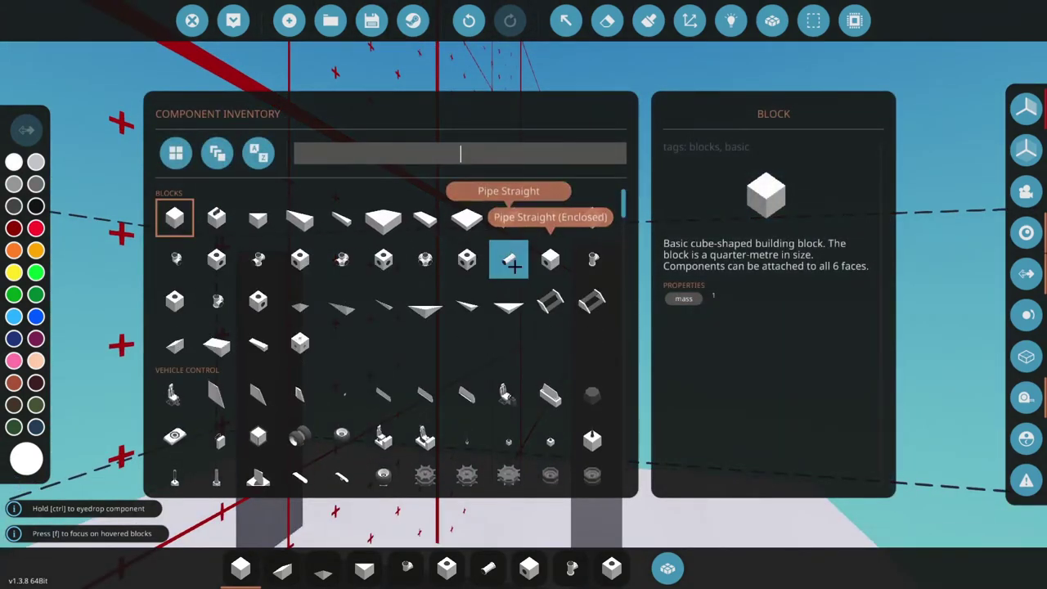
{"action": "scroll", "coordinate": [509, 261], "scroll_direction": "down", "scroll_amount": 10}
{"action": "left_click", "coordinate": [339, 282]}
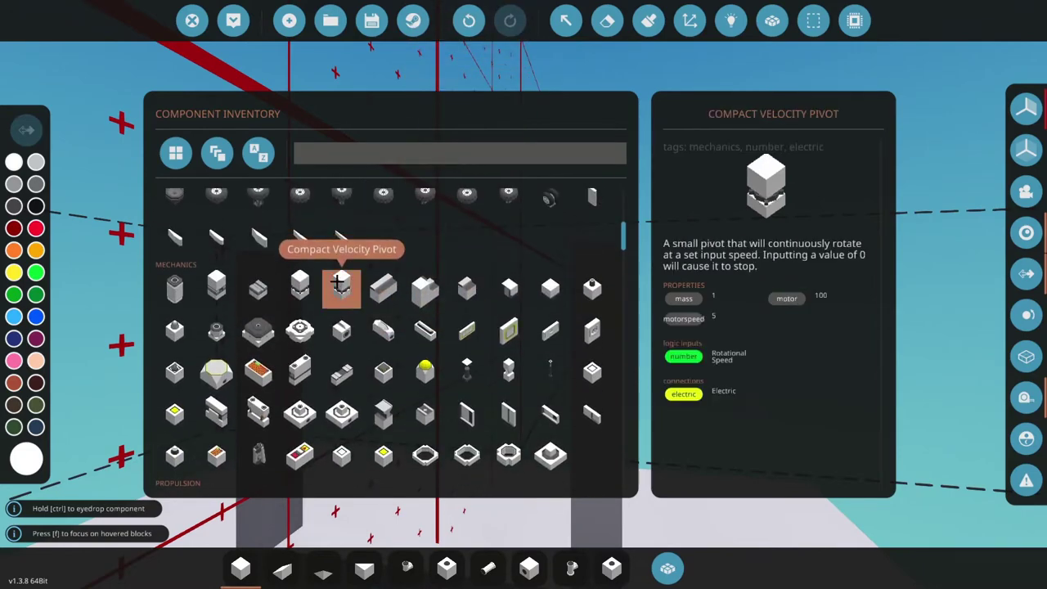
{"action": "left_click", "coordinate": [339, 282]}
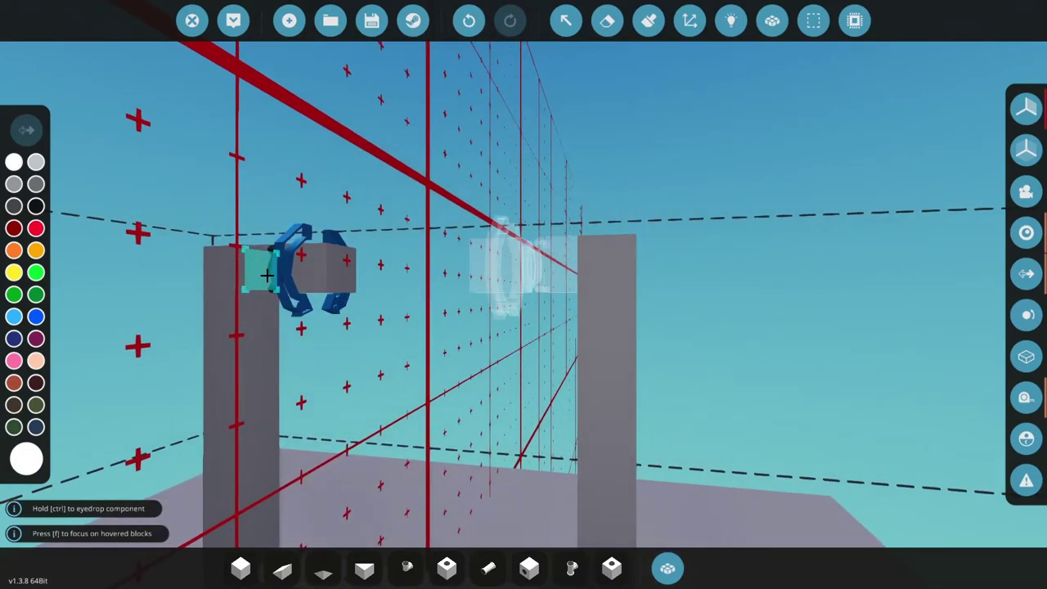
{"action": "left_click", "coordinate": [267, 275]}
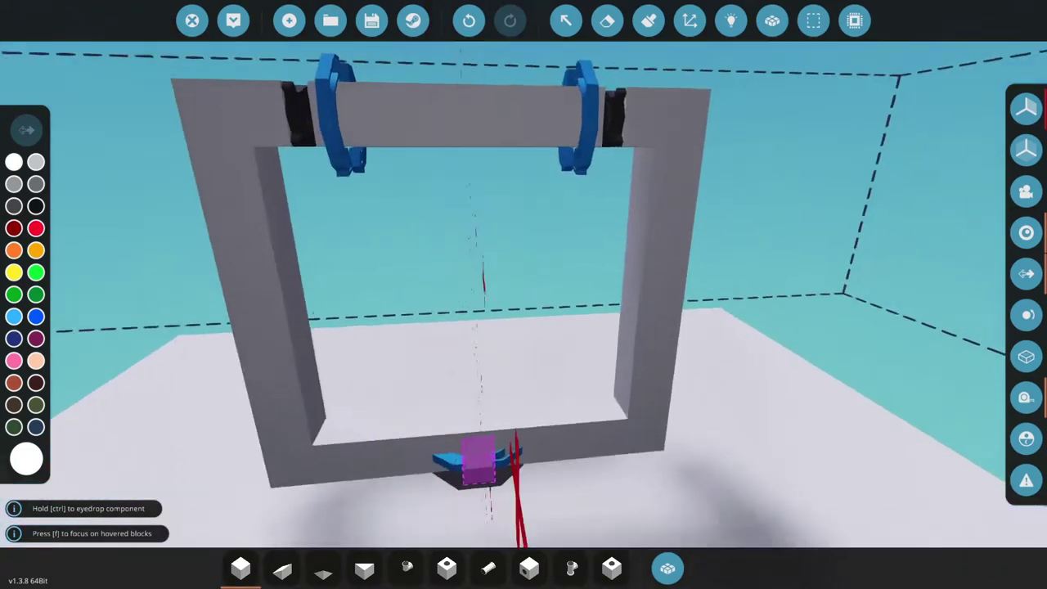
Examine how the platform, pivoting frame and crossbar are divided into separate bodies
{"action": "left_click", "coordinate": [772, 21]}
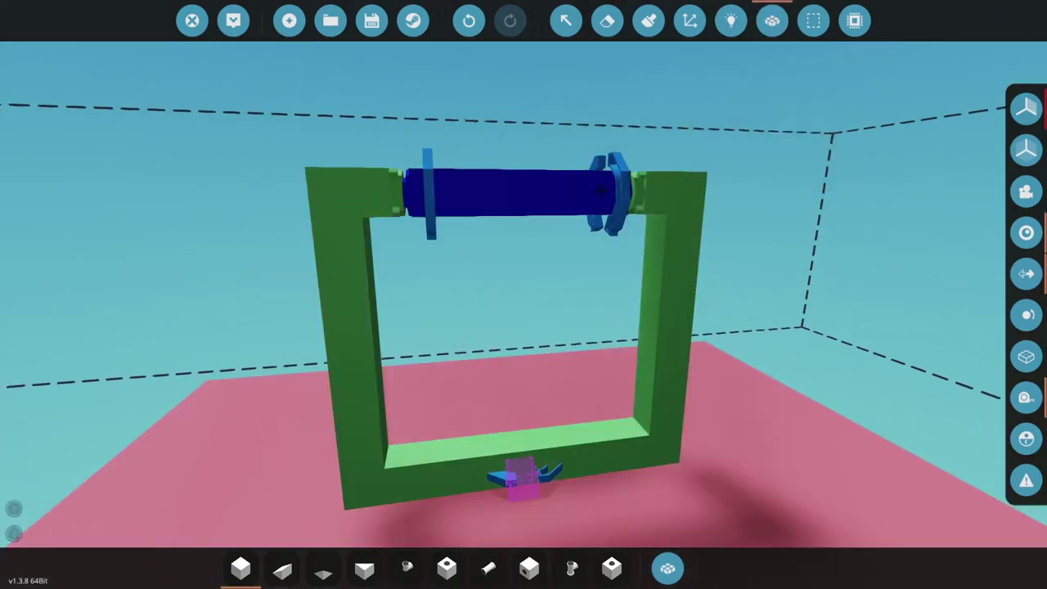
{"action": "key", "text": "3"}
{"action": "key", "text": "2"}
{"action": "mouse_move", "coordinate": [469, 241]}
{"action": "left_mouse_down"}
{"action": "mouse_move", "coordinate": [506, 481]}
{"action": "mouse_move", "coordinate": [487, 488]}
{"action": "left_mouse_up"}
{"action": "key", "text": "2"}
{"action": "mouse_move", "coordinate": [508, 416]}
{"action": "left_mouse_down"}
{"action": "mouse_move", "coordinate": [504, 257]}
{"action": "mouse_move", "coordinate": [505, 269]}
{"action": "left_mouse_up"}
{"action": "key", "text": "a"}
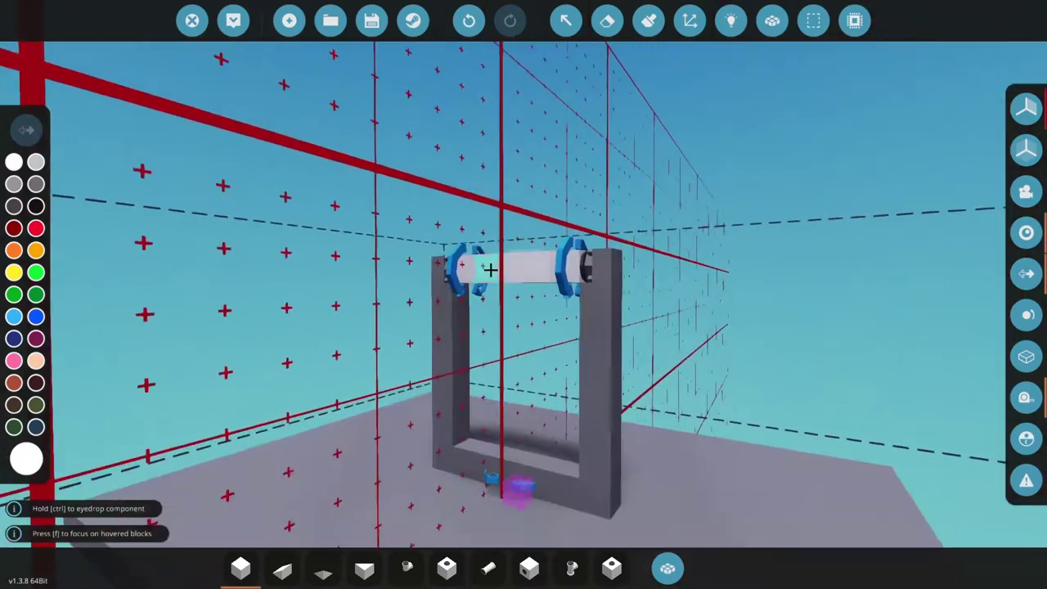
{"action": "key", "text": "w"}
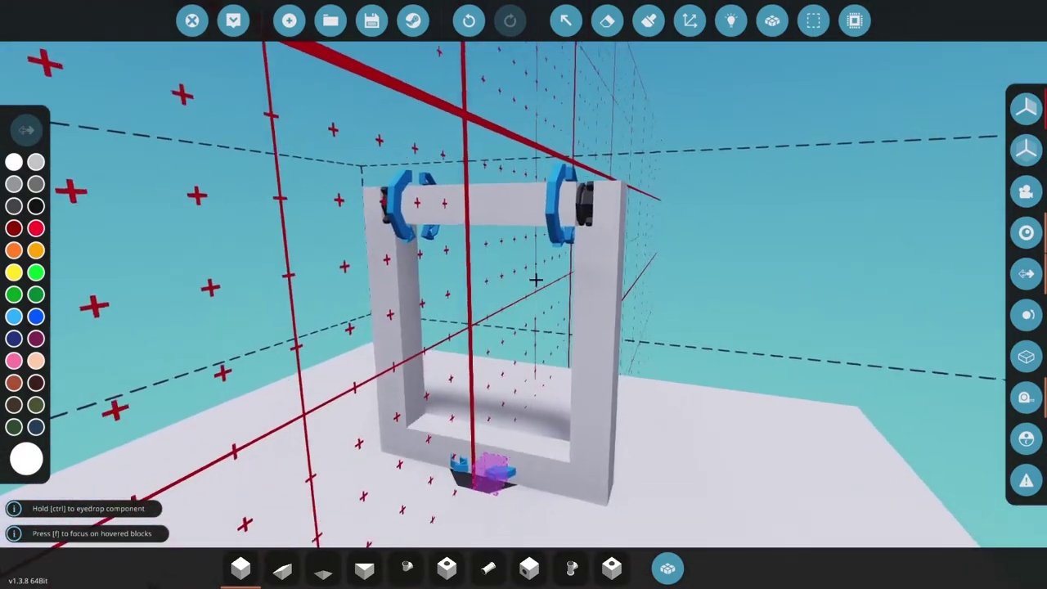
{"action": "key", "text": "d"}
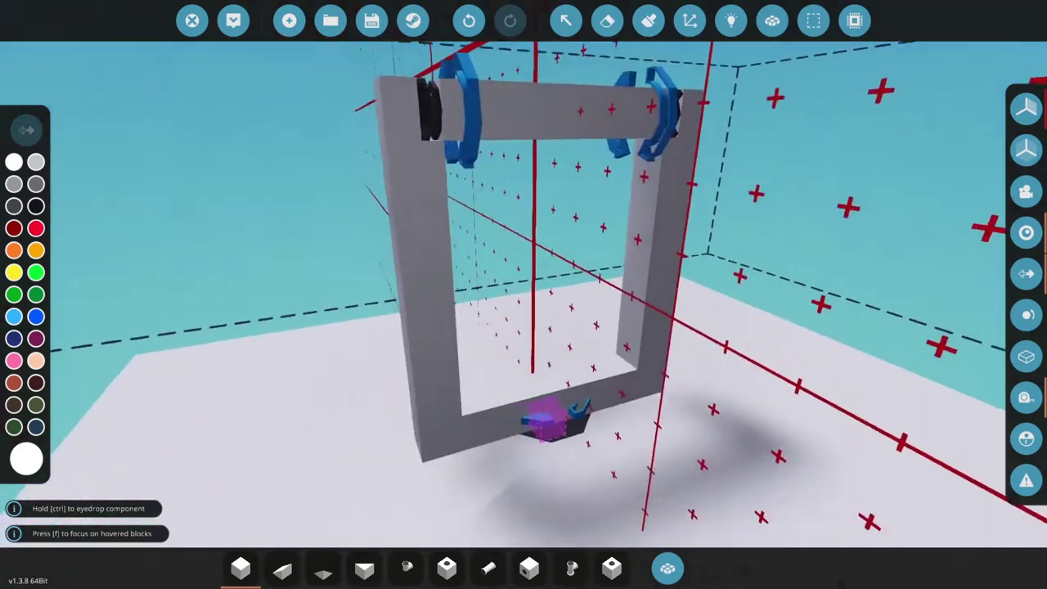
Find the Toggle Button component and place one on the platform beside the frame
{"action": "key", "text": "s"}
{"action": "key", "text": "Tab"}
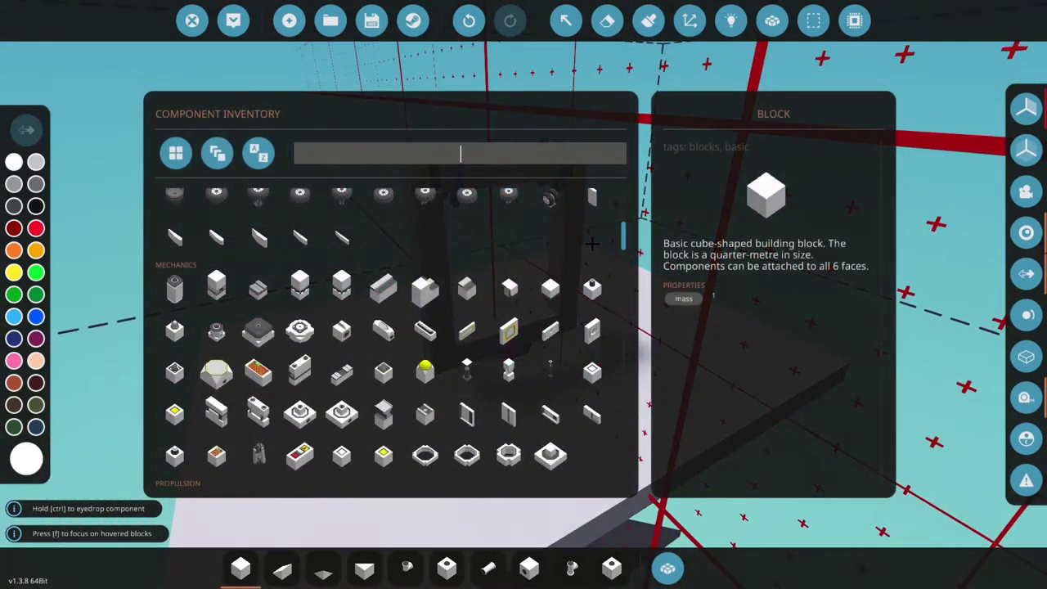
{"action": "type", "text": "bu"}
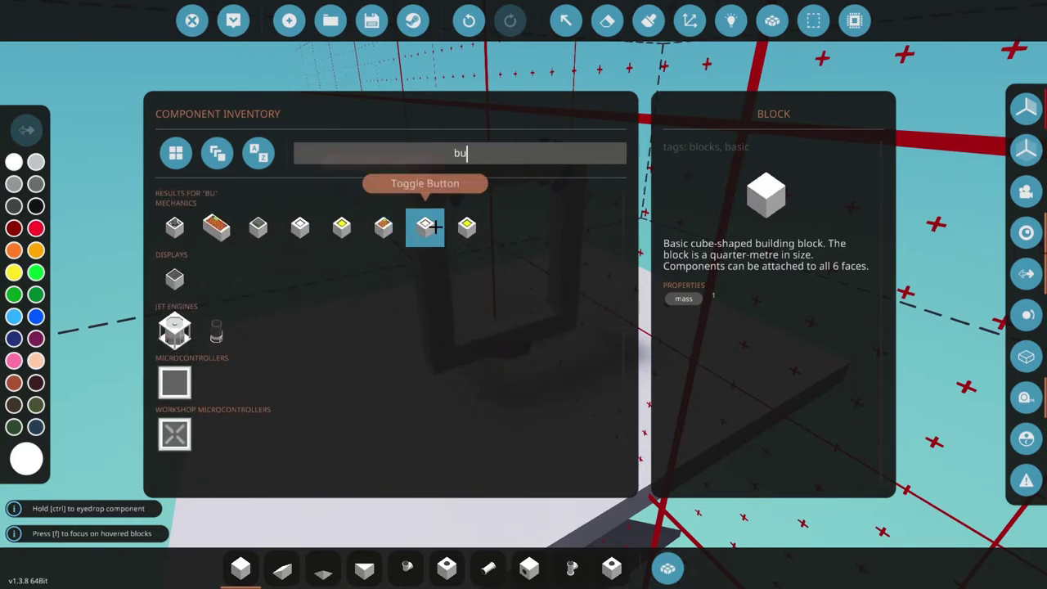
{"action": "left_click", "coordinate": [425, 226]}
Place an Electric Battery Small on the platform directly next to the toggle button
{"action": "key", "text": "q"}
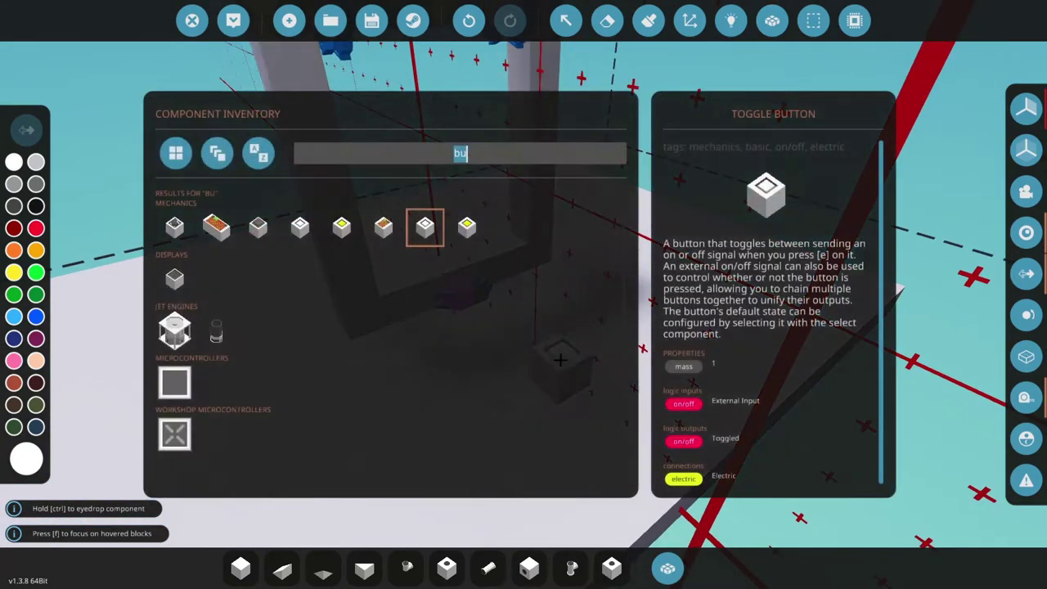
{"action": "key", "text": "BackSpace"}
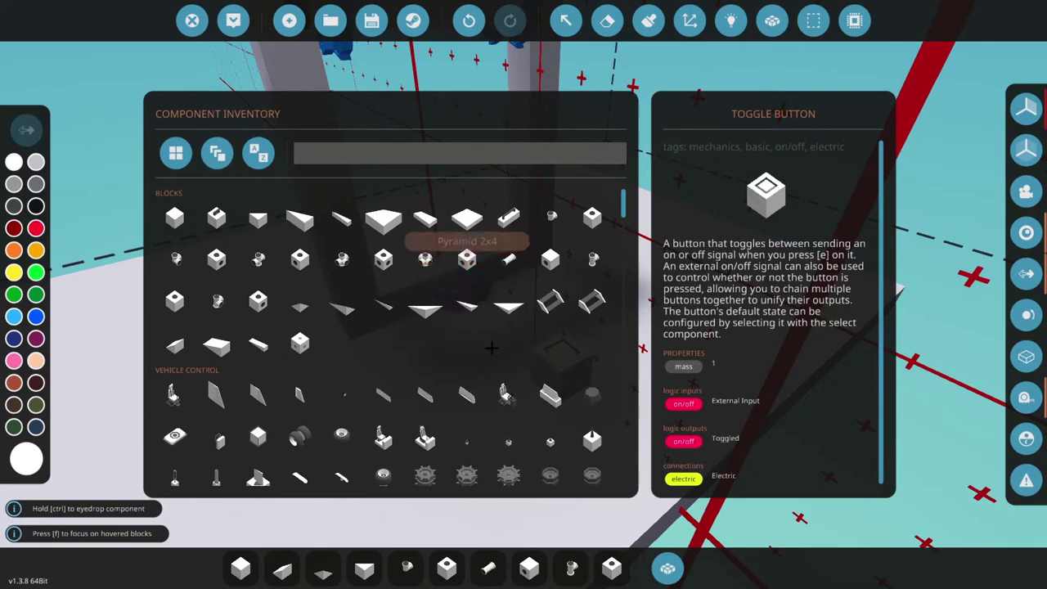
{"action": "type", "text": "batter"}
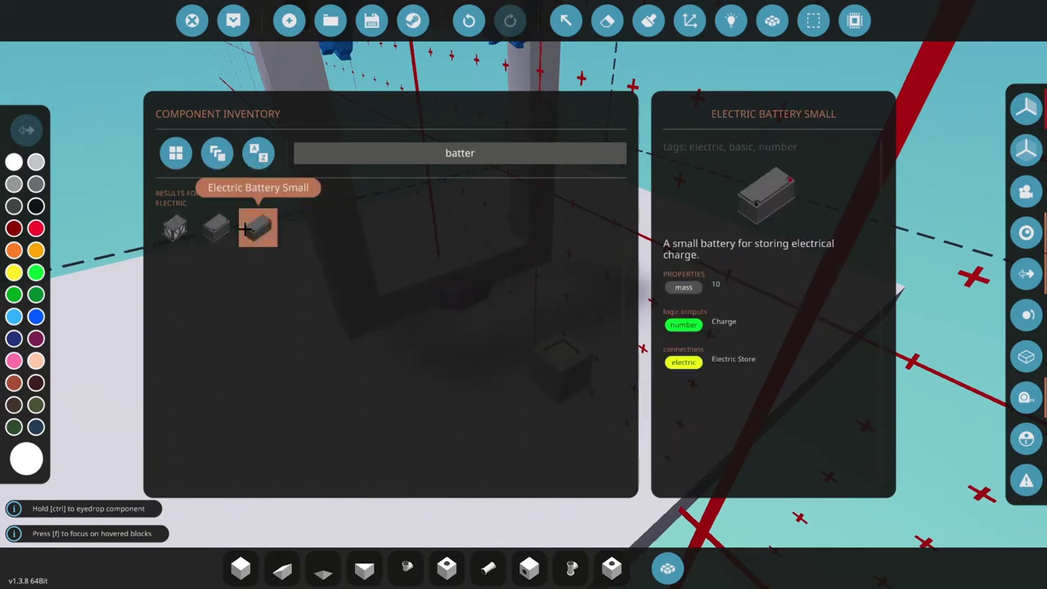
{"action": "left_click", "coordinate": [250, 224]}
{"action": "left_click", "coordinate": [610, 405]}
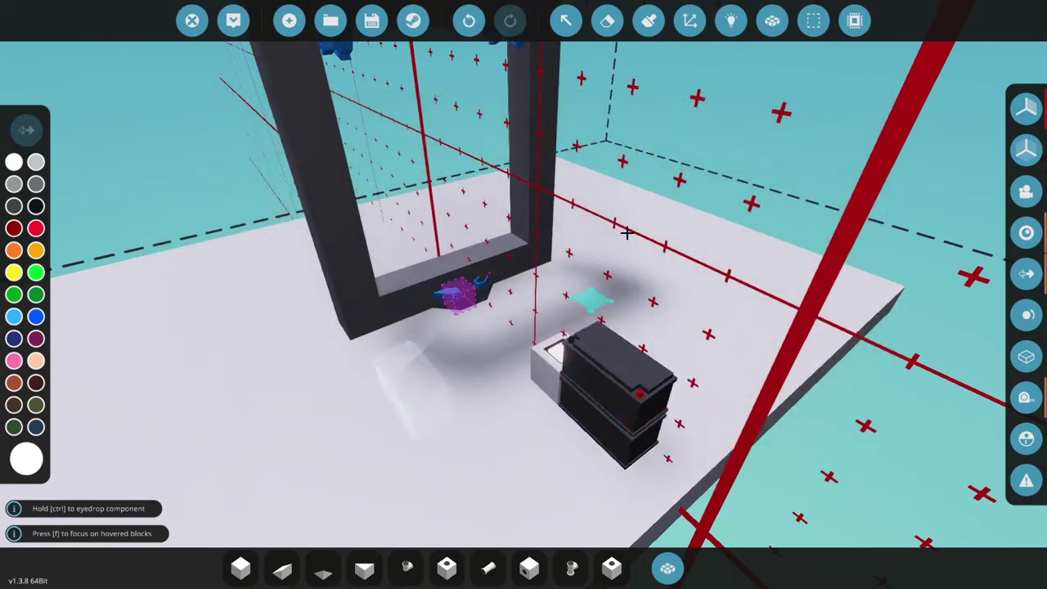
Connect the battery's electric node to the toggle button, the base pivot and both compact pivots
{"action": "left_click", "coordinate": [731, 21]}
{"action": "left_click", "coordinate": [21, 273]}
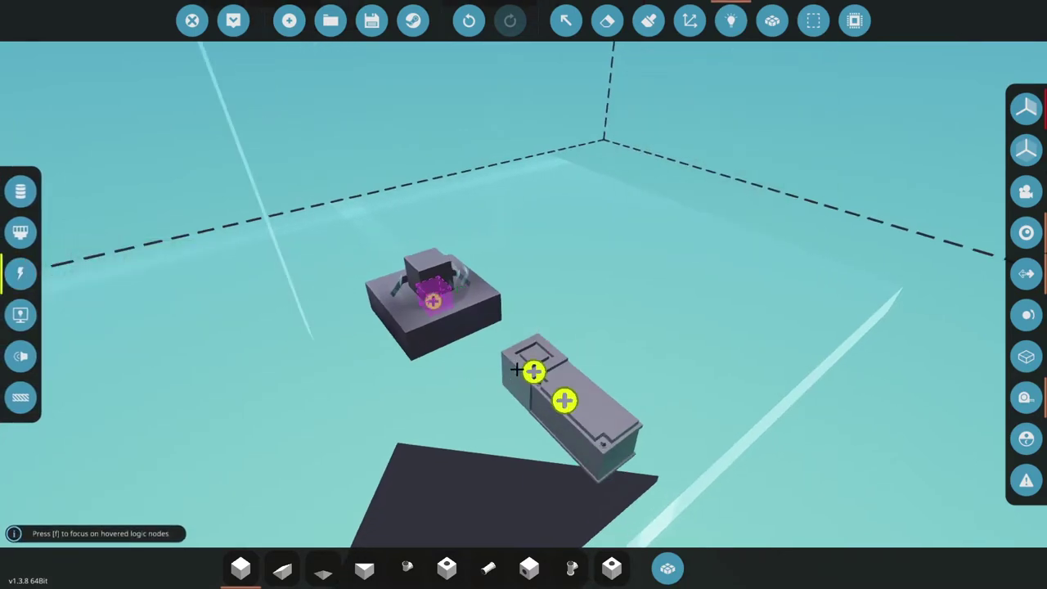
{"action": "left_click_drag", "start_coordinate": [531, 370], "coordinate": [526, 167]}
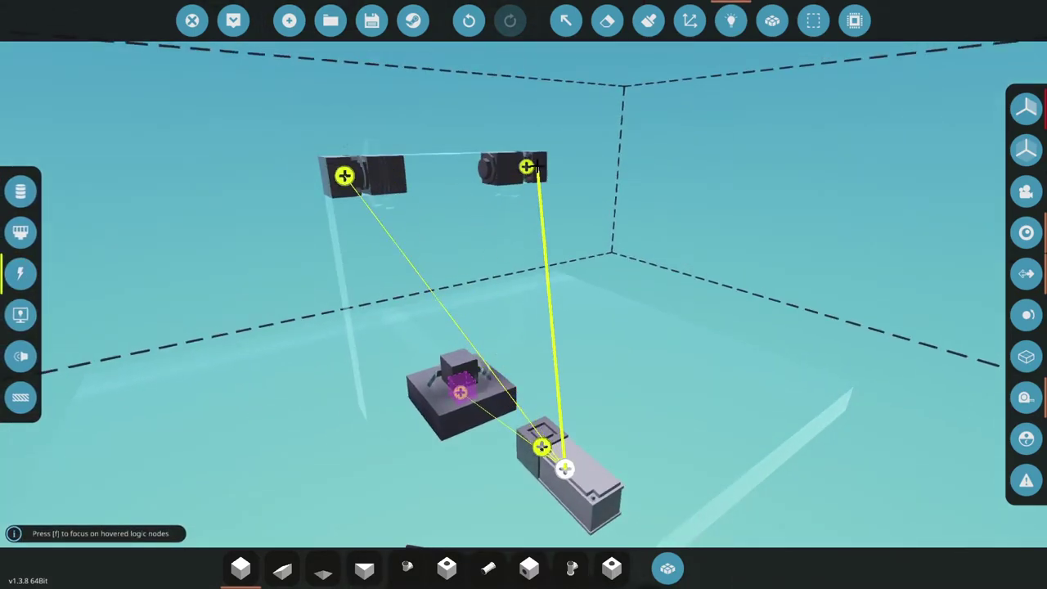
{"action": "left_click", "coordinate": [20, 192]}
Set the toggle button's display name to "Activate"
{"action": "left_click", "coordinate": [565, 20]}
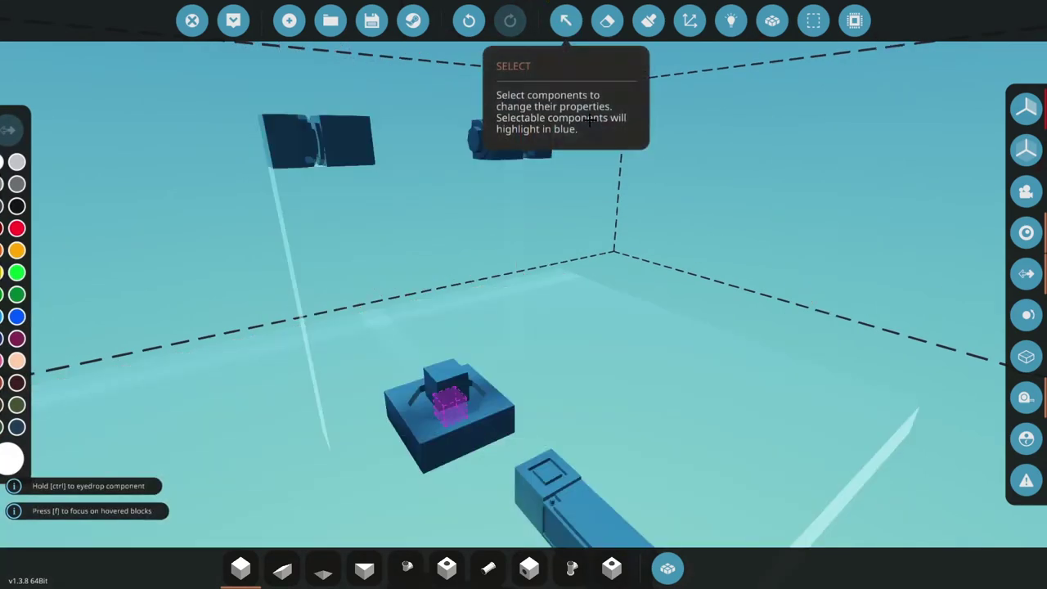
{"action": "left_click", "coordinate": [545, 478]}
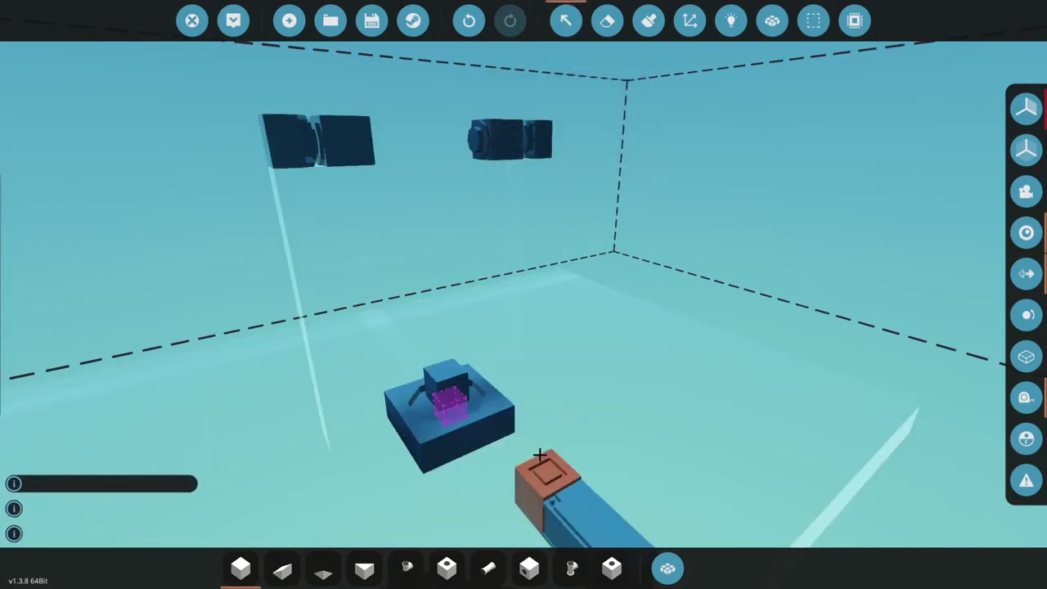
{"action": "left_click", "coordinate": [183, 102]}
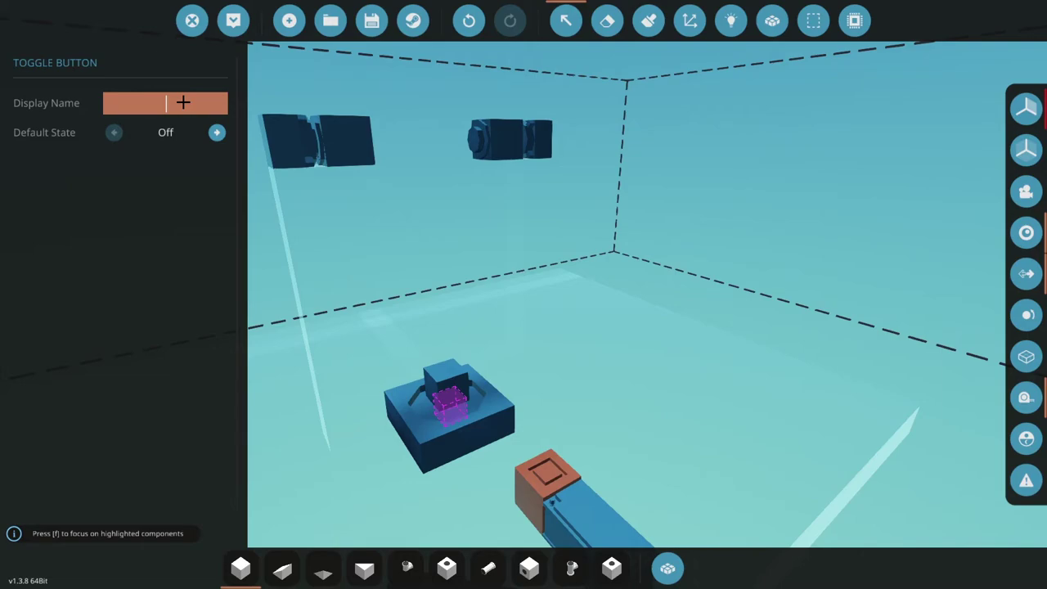
{"action": "type", "text": "Activate"}
{"action": "left_click", "coordinate": [565, 21]}
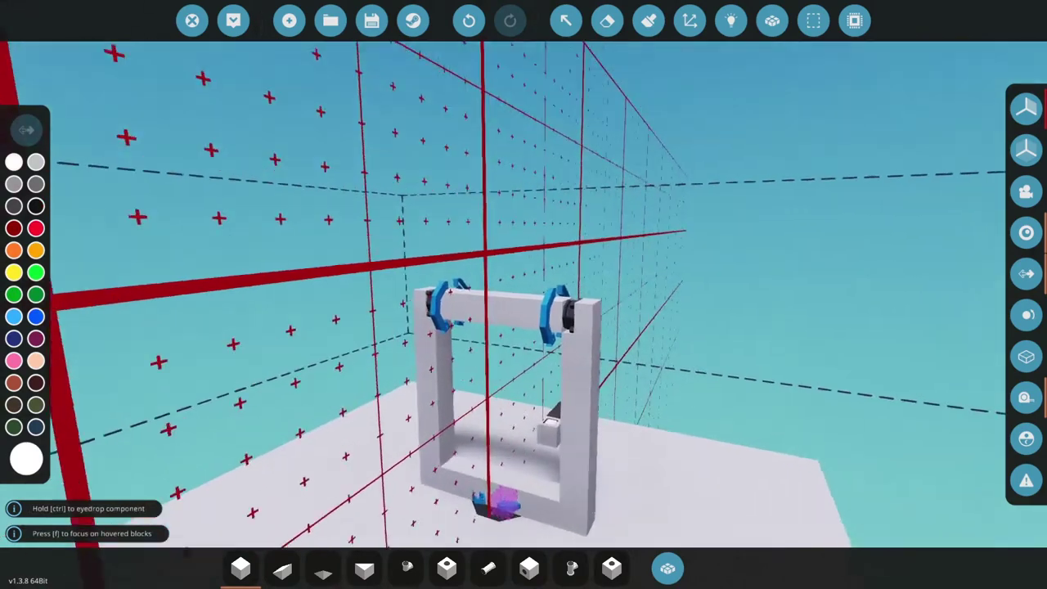
Search the component inventory for "radar" and compare the specifications of the Basic, Missile, Dish and AWACS radars
{"action": "scroll", "coordinate": [524, 295], "scroll_direction": "up", "scroll_amount": 5}
{"action": "scroll", "coordinate": [524, 294], "scroll_direction": "down", "scroll_amount": 6}
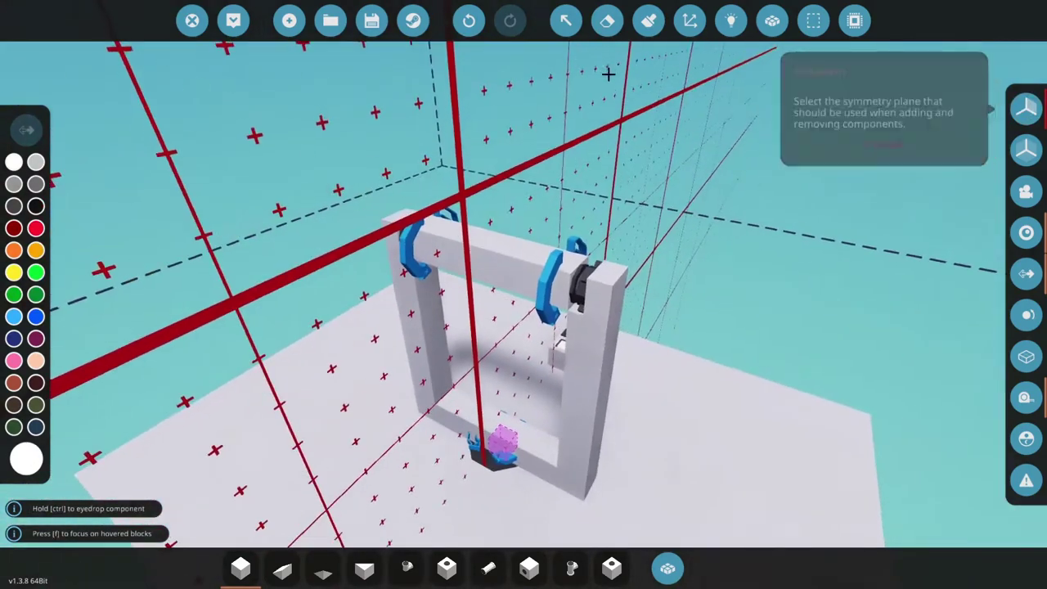
{"action": "key", "text": "Tab"}
{"action": "key", "text": "BackSpace"}
{"action": "type", "text": "radar"}
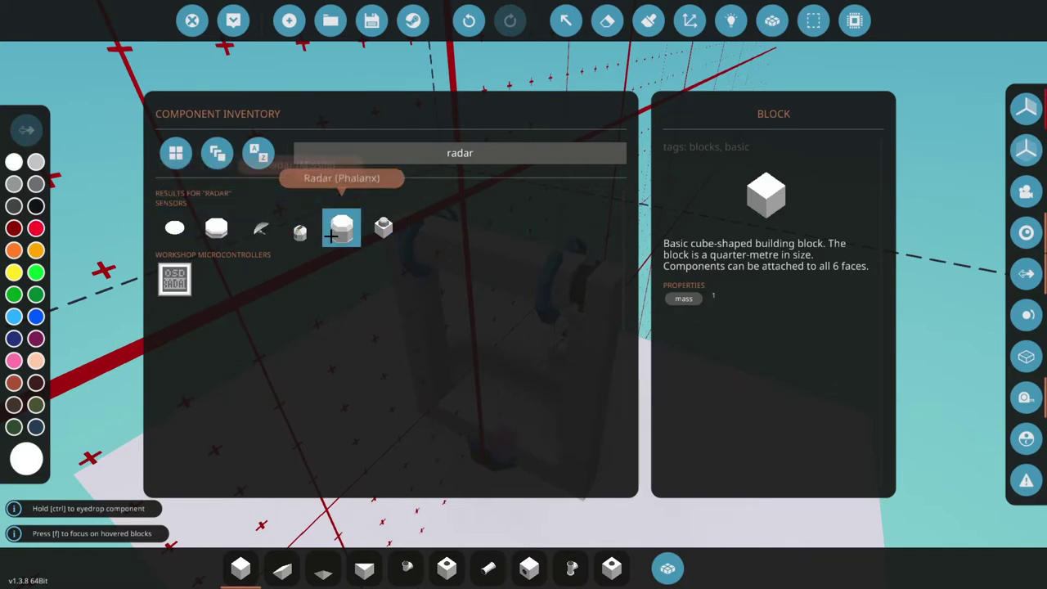
{"action": "left_click", "coordinate": [342, 228]}
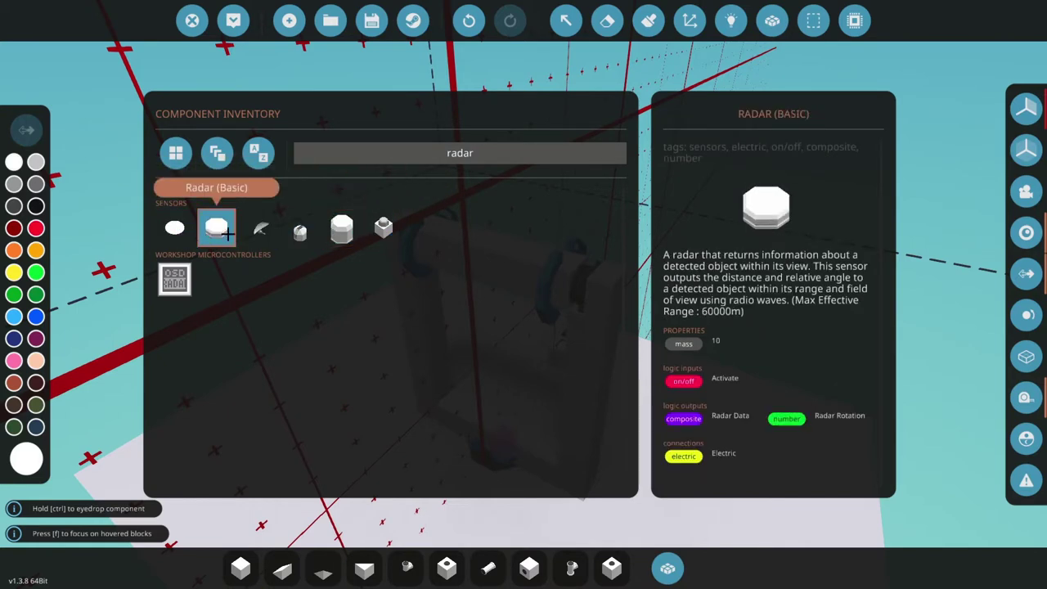
{"action": "left_click", "coordinate": [300, 230]}
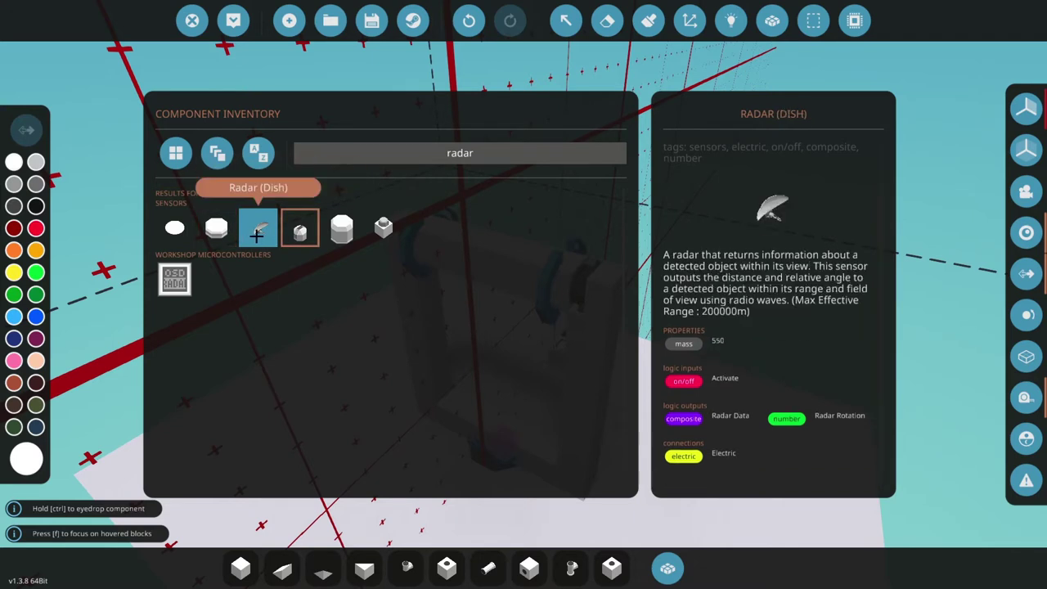
{"action": "left_click", "coordinate": [174, 229]}
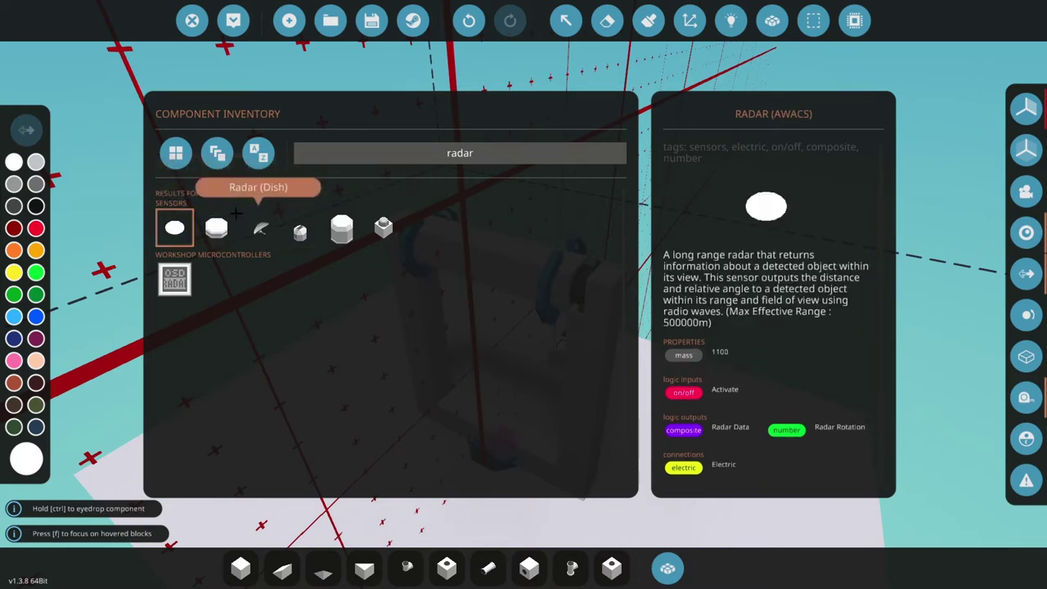
Compare the Phalanx and Missile radars, and place a Radar (Phalanx) on top of the crossbeam between the compact pivots
{"action": "left_click", "coordinate": [342, 230]}
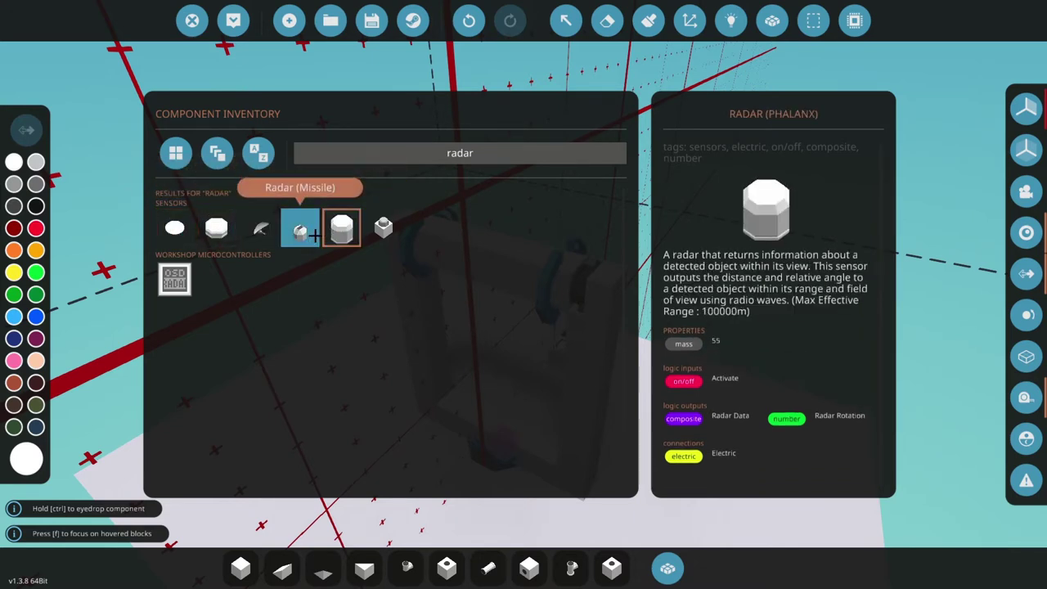
{"action": "left_click", "coordinate": [314, 234]}
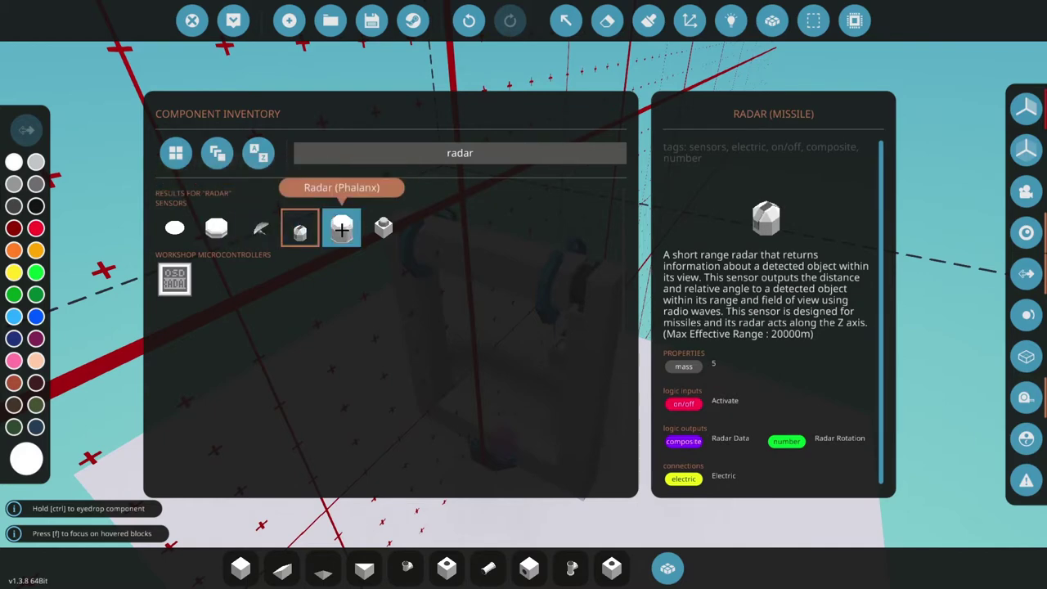
{"action": "left_click", "coordinate": [343, 230]}
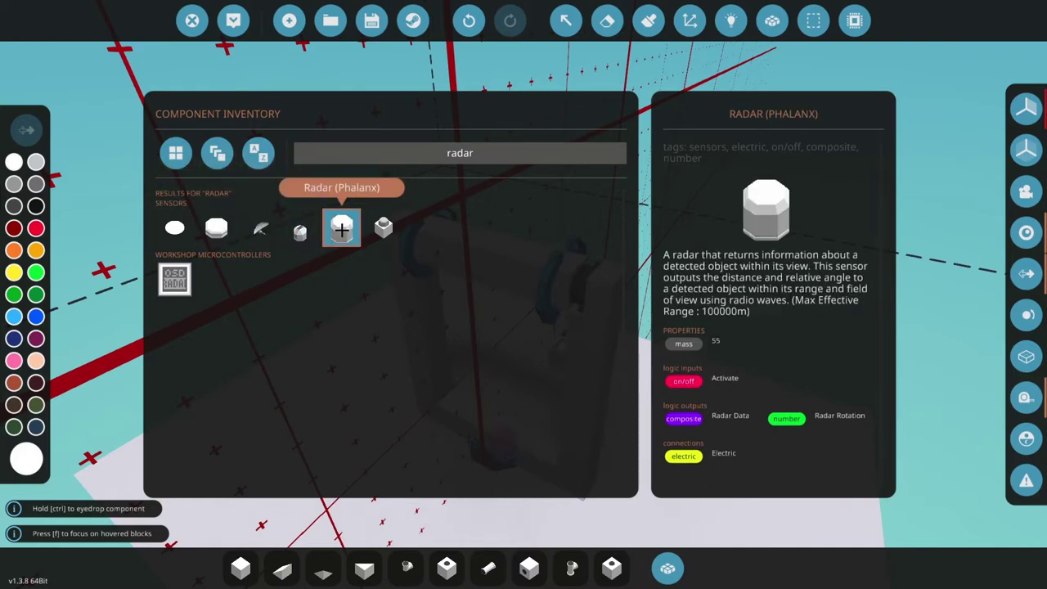
{"action": "left_click", "coordinate": [342, 230]}
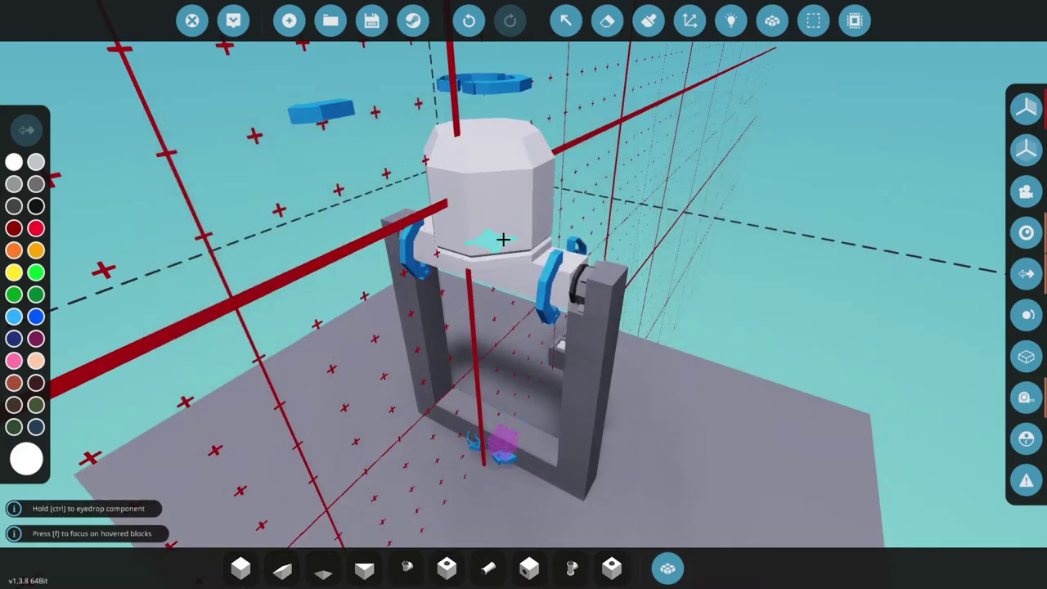
{"action": "scroll", "coordinate": [499, 242], "scroll_direction": "down", "scroll_amount": 3}
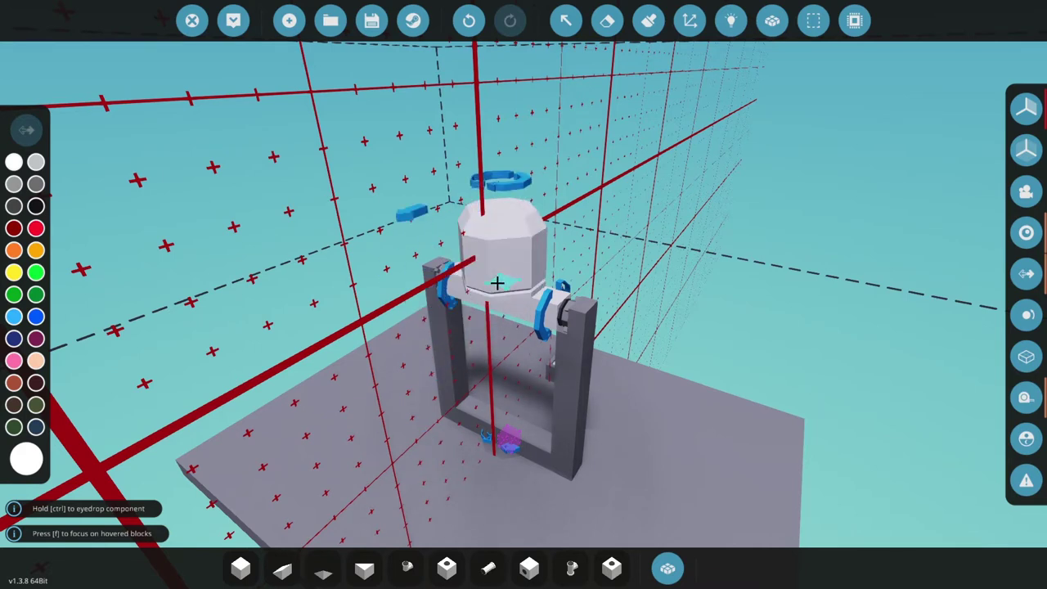
{"action": "left_click_drag", "start_coordinate": [498, 283], "coordinate": [530, 253]}
{"action": "left_click", "coordinate": [526, 285], "text": "ctrl"}
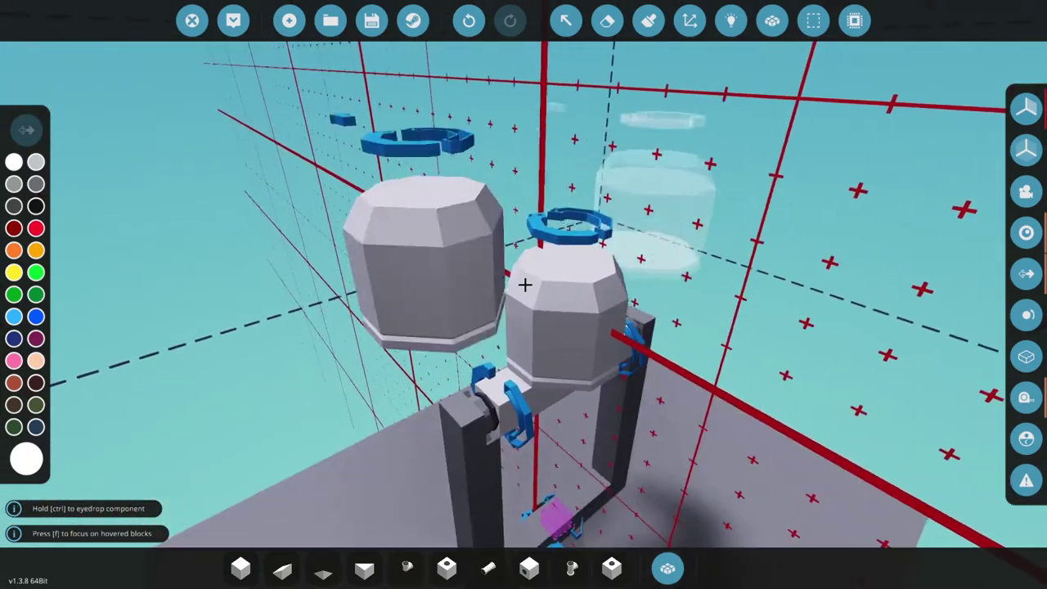
Set the Phalanx radar's sweep mode to Static
{"action": "left_click", "coordinate": [566, 20]}
{"action": "left_click", "coordinate": [563, 307]}
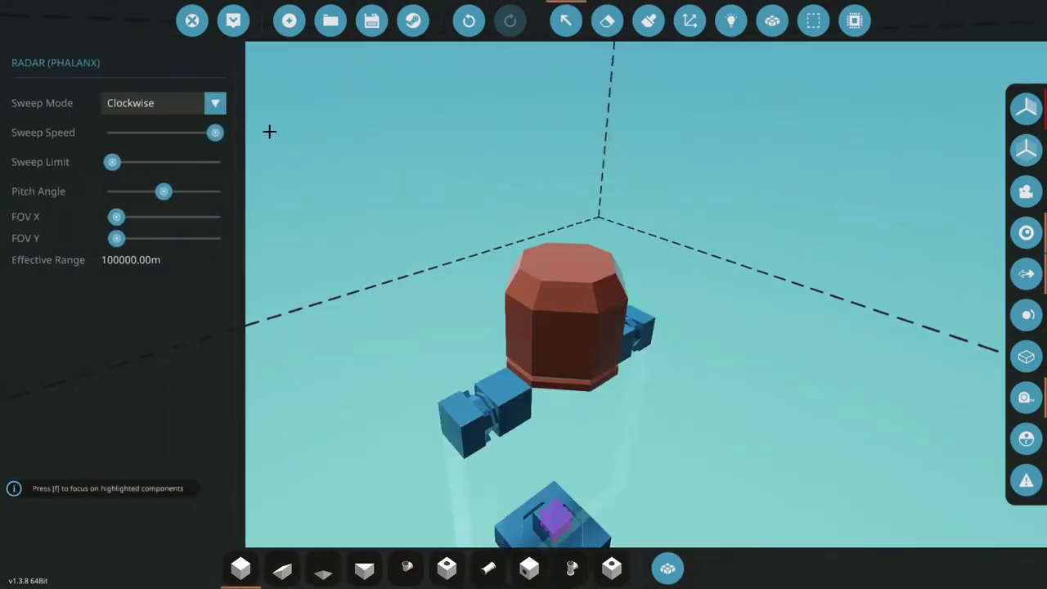
{"action": "left_click", "coordinate": [216, 102]}
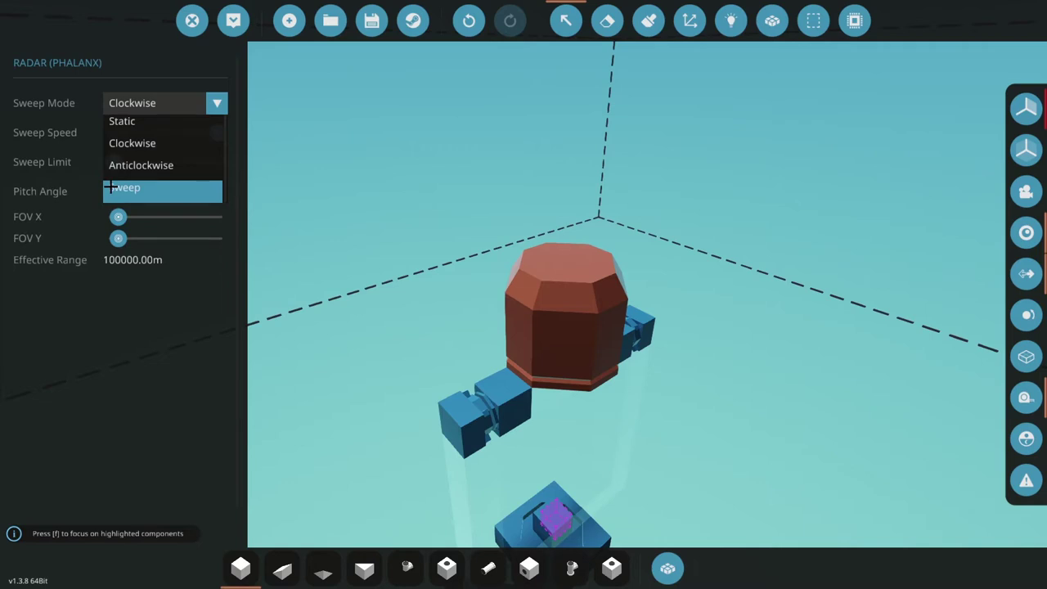
{"action": "left_click", "coordinate": [122, 122]}
{"action": "left_click", "coordinate": [137, 99]}
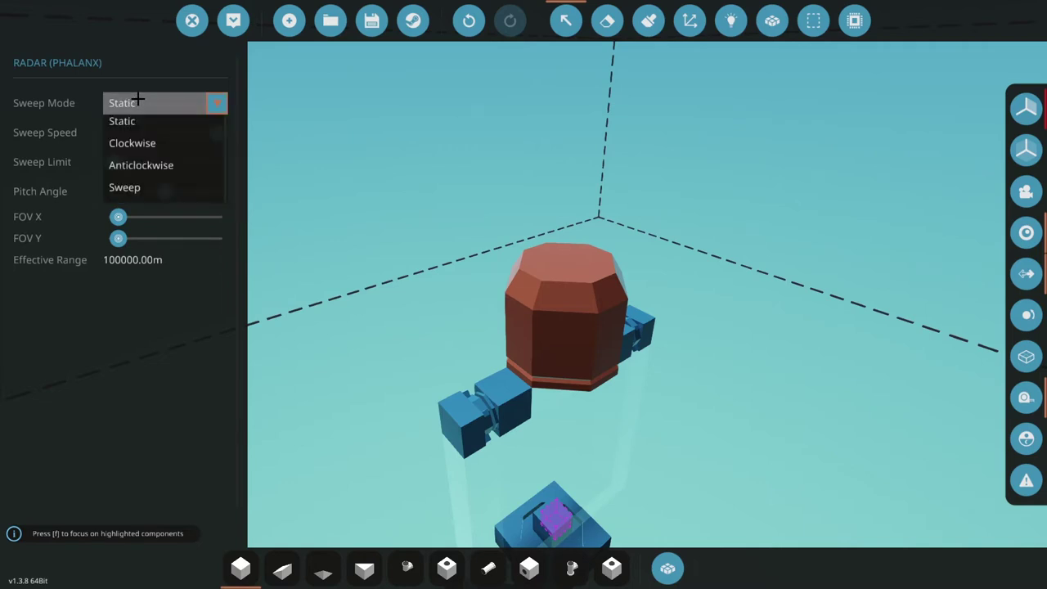
{"action": "left_click", "coordinate": [49, 140]}
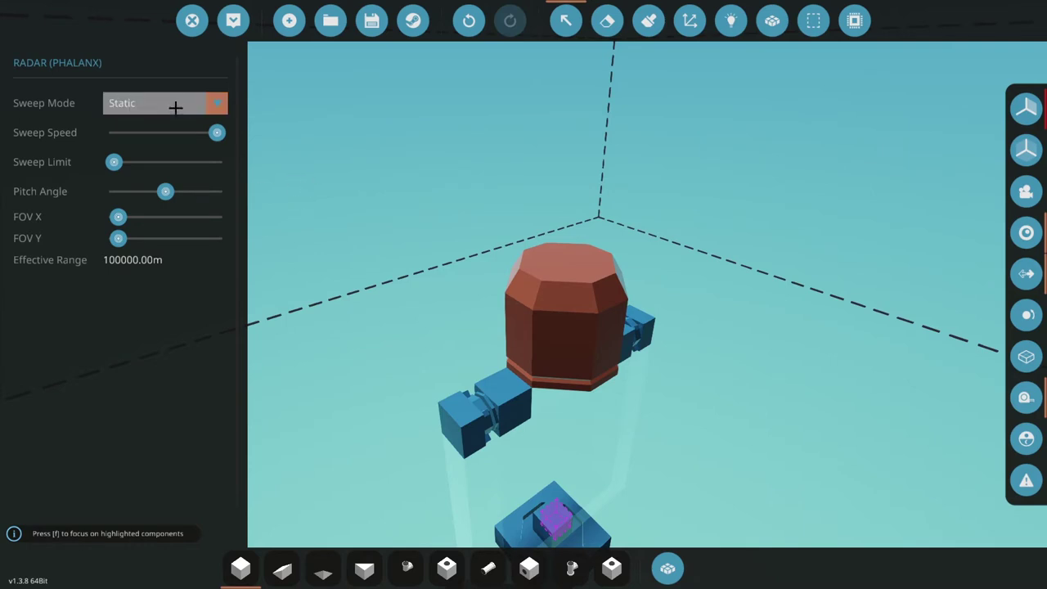
Try the Sweep mode on the Phalanx radar and switch it back to Static
{"action": "left_click", "coordinate": [175, 108]}
{"action": "left_click", "coordinate": [147, 187]}
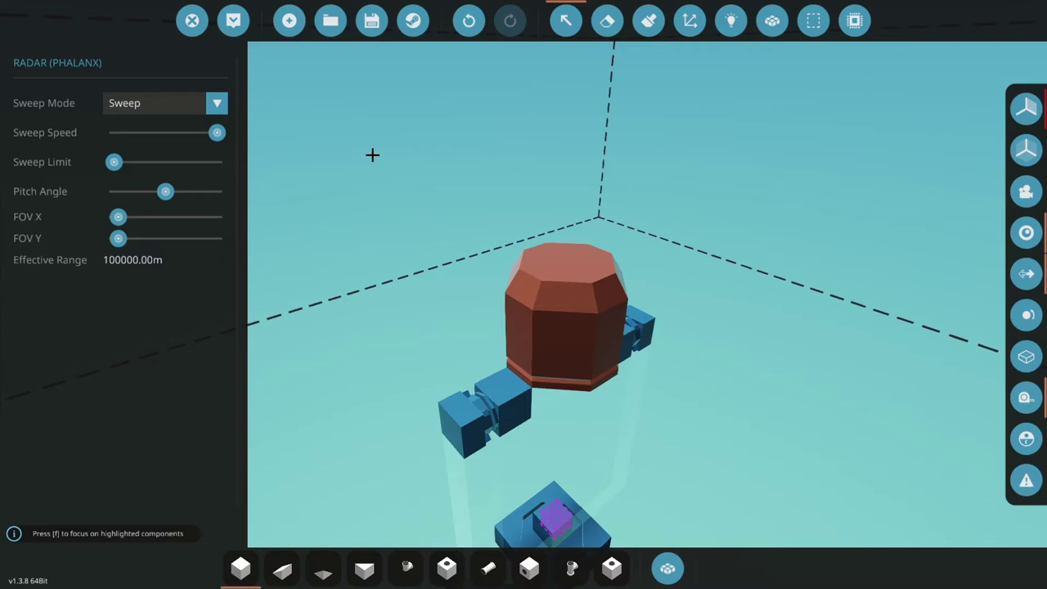
{"action": "left_click", "coordinate": [160, 108]}
{"action": "left_click", "coordinate": [145, 123]}
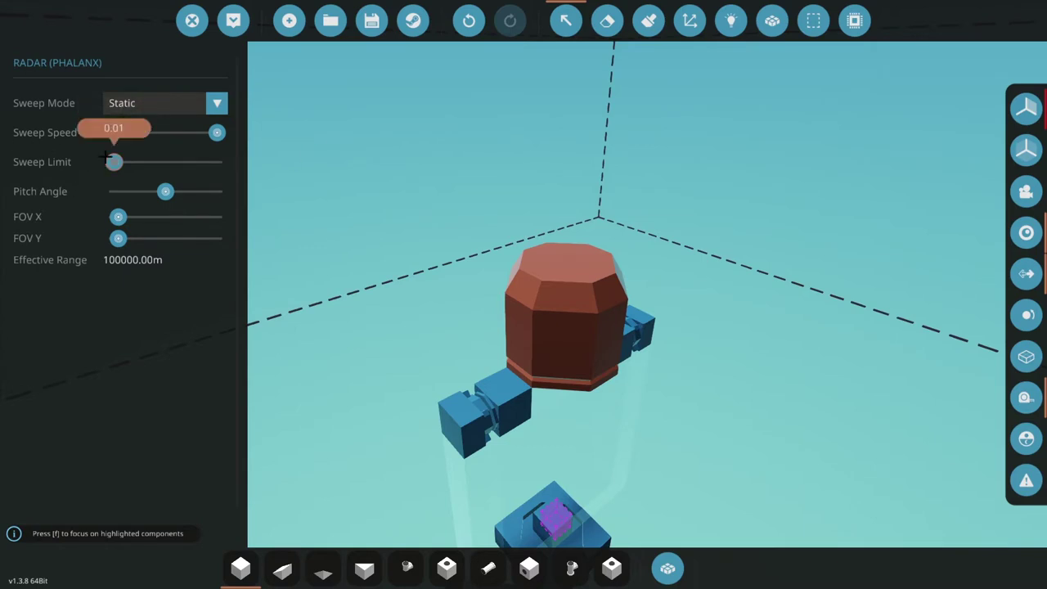
Widen the radar's FOV X to 0.12 and its FOV Y to about the same value
{"action": "mouse_move", "coordinate": [107, 160]}
{"action": "left_mouse_down"}
{"action": "mouse_move", "coordinate": [257, 164]}
{"action": "mouse_move", "coordinate": [112, 161]}
{"action": "left_mouse_up"}
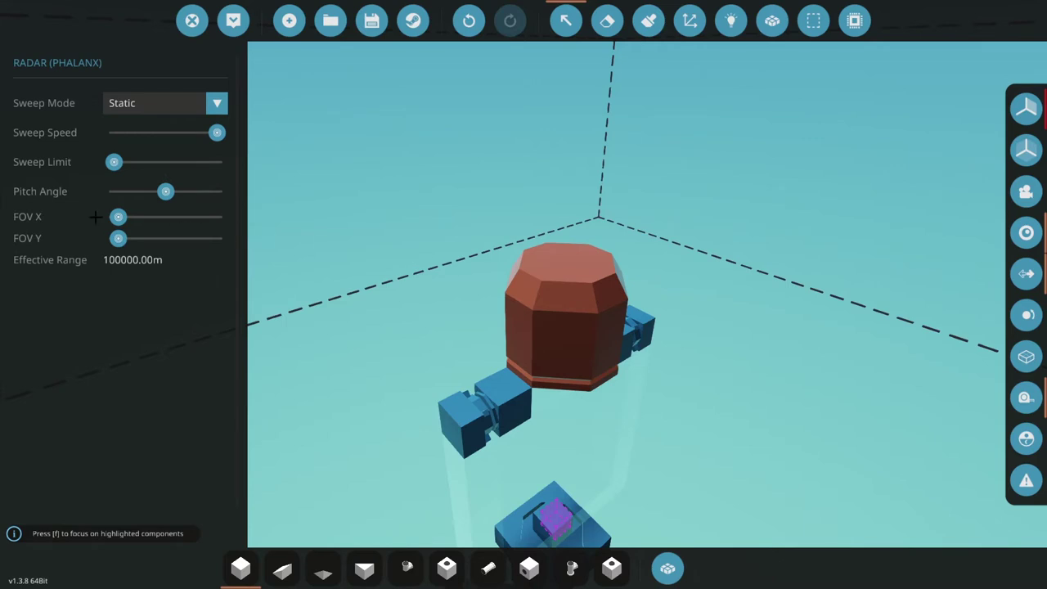
{"action": "mouse_move", "coordinate": [124, 219]}
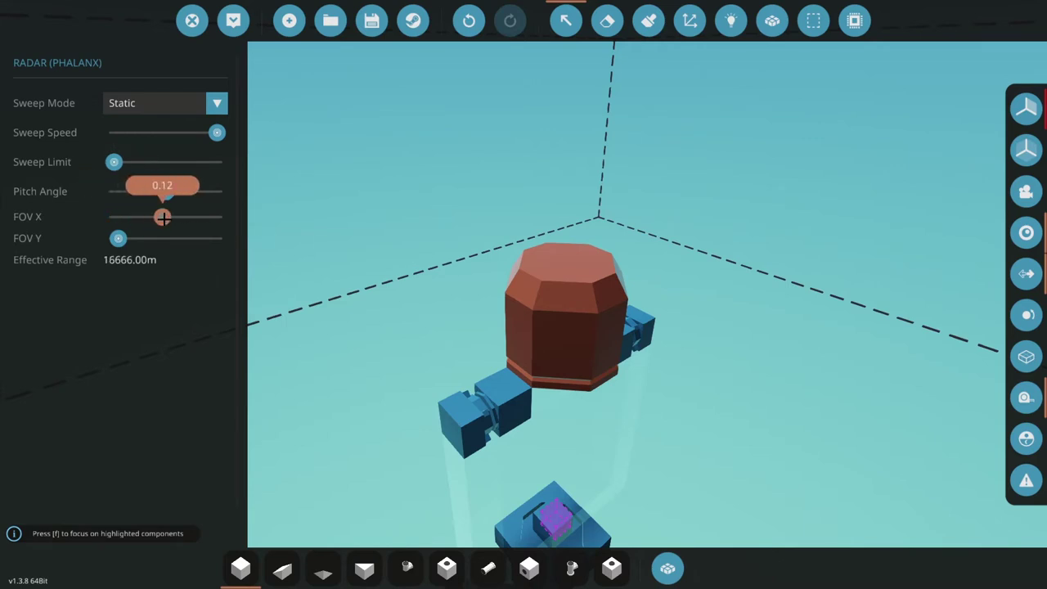
{"action": "left_click_drag", "start_coordinate": [163, 217], "coordinate": [105, 221]}
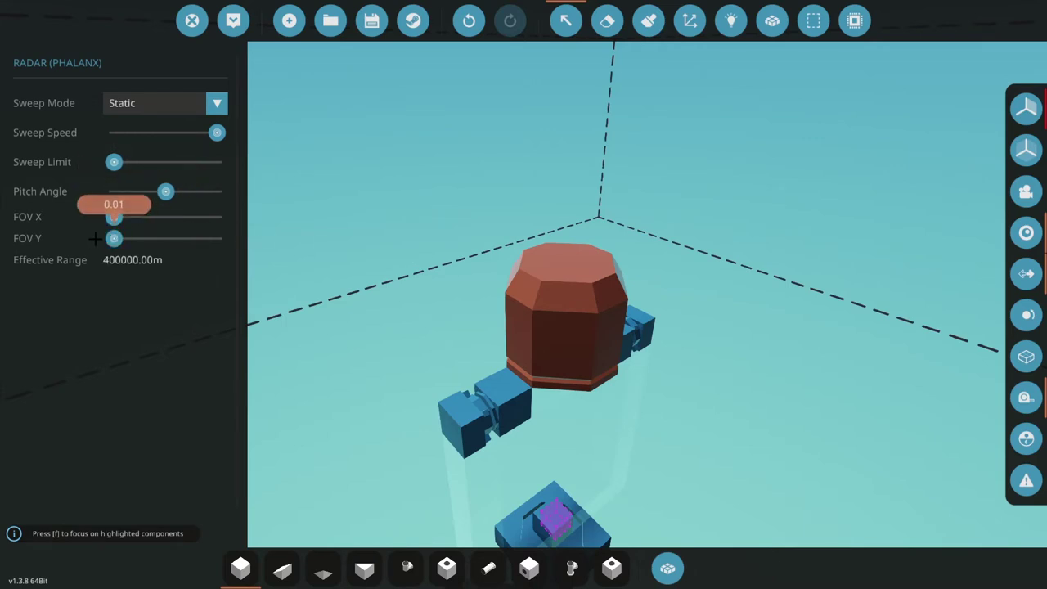
{"action": "left_click_drag", "start_coordinate": [115, 239], "coordinate": [160, 238]}
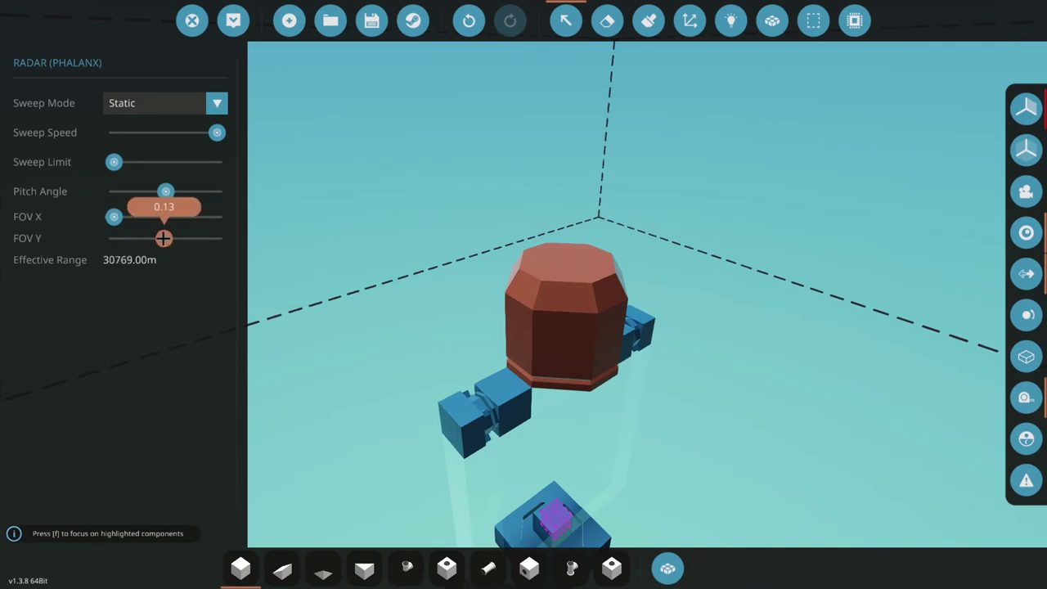
{"action": "mouse_move", "coordinate": [111, 218]}
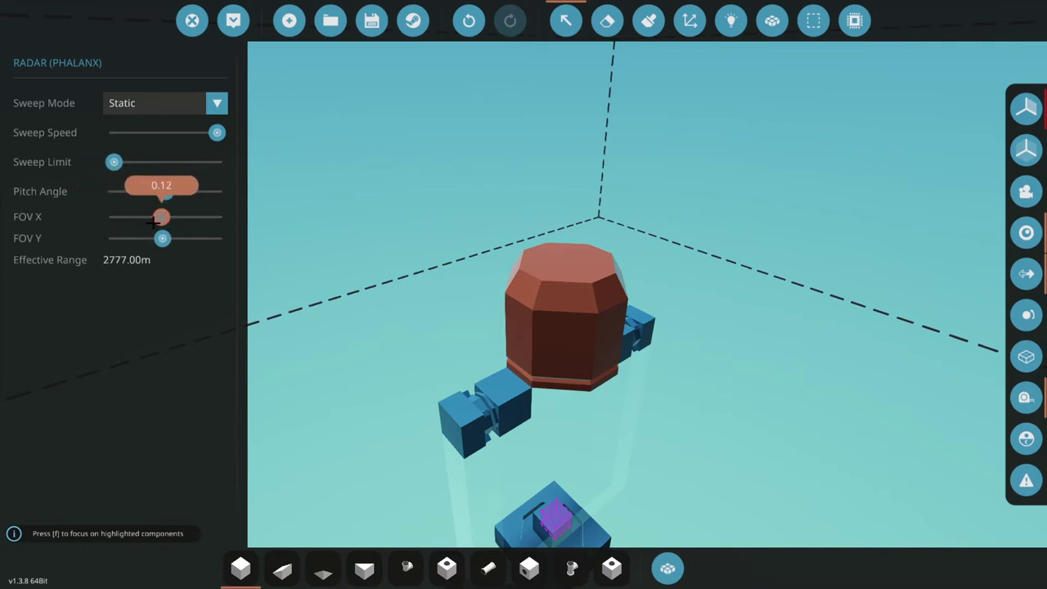
{"action": "left_click_drag", "start_coordinate": [162, 238], "coordinate": [156, 239]}
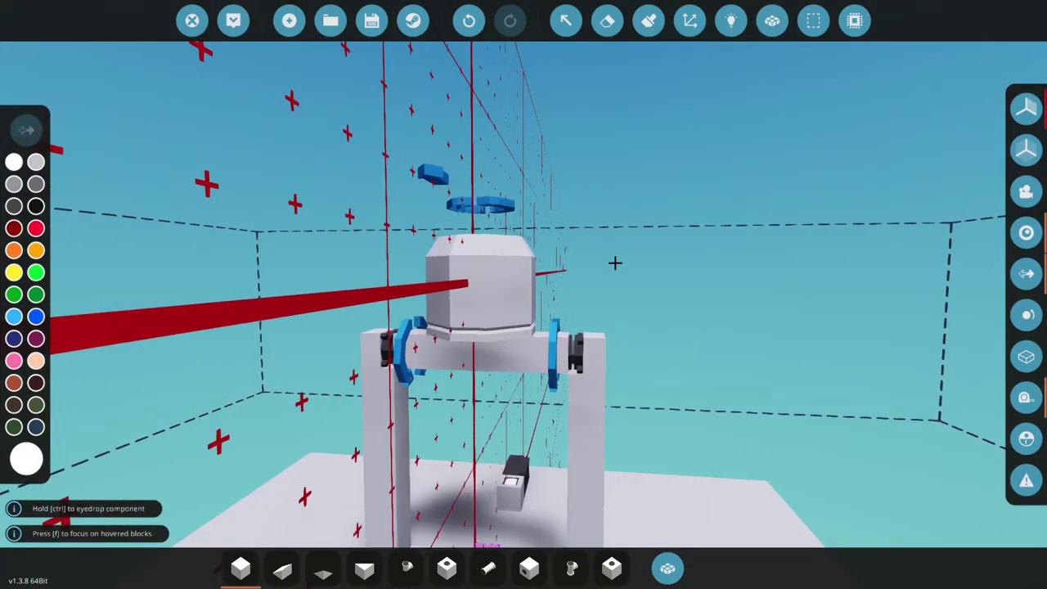
Turn symmetry off and place a Laser Distance Sensor on the front of the crossbeam, centred below the radar
{"action": "key", "text": "q"}
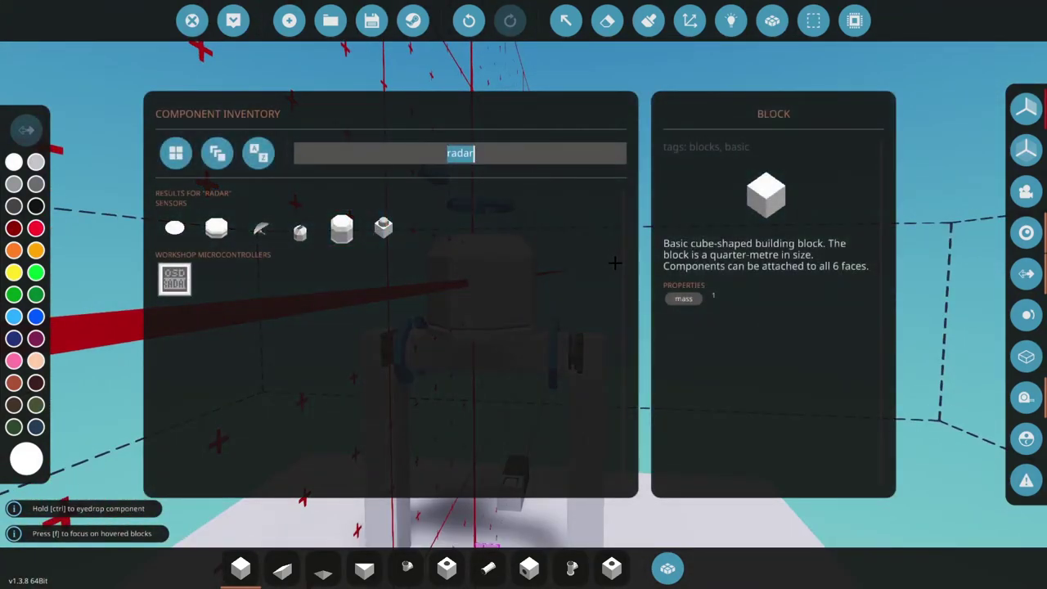
{"action": "type", "text": "laser"}
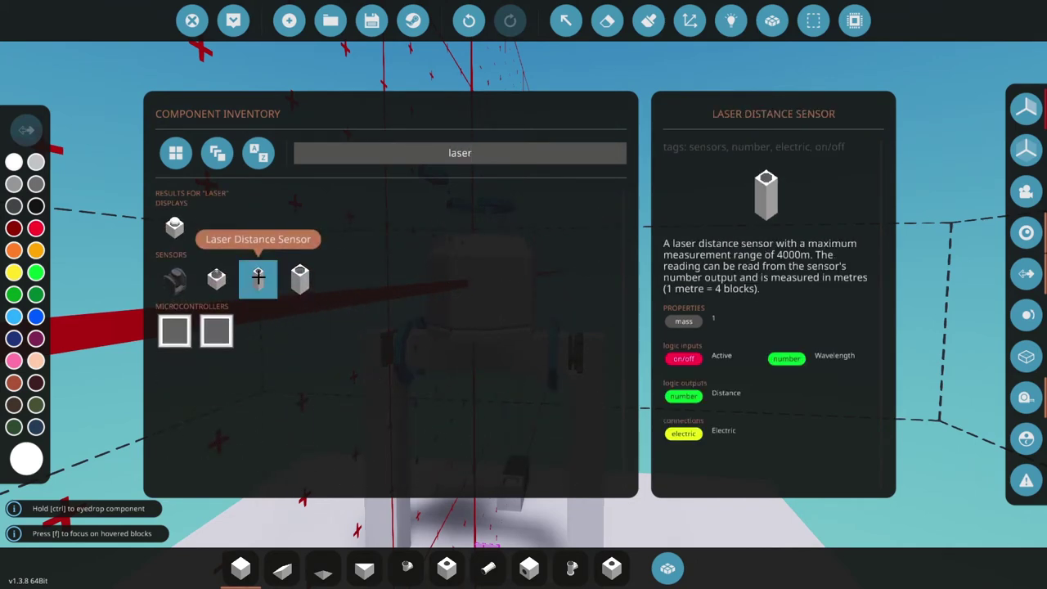
{"action": "left_click", "coordinate": [257, 277]}
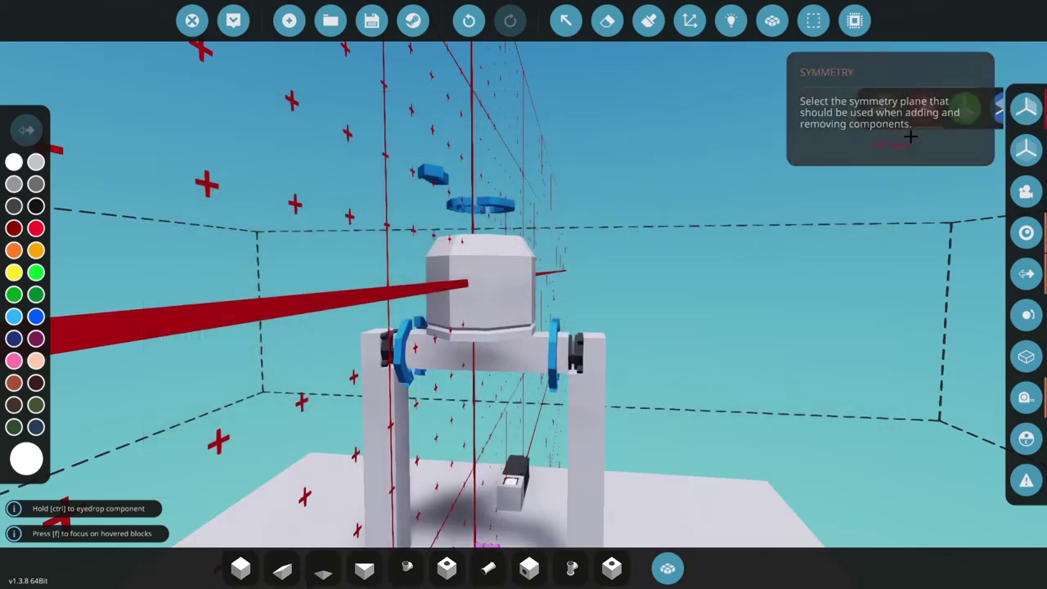
{"action": "left_click", "coordinate": [1026, 107]}
{"action": "left_click", "coordinate": [809, 109]}
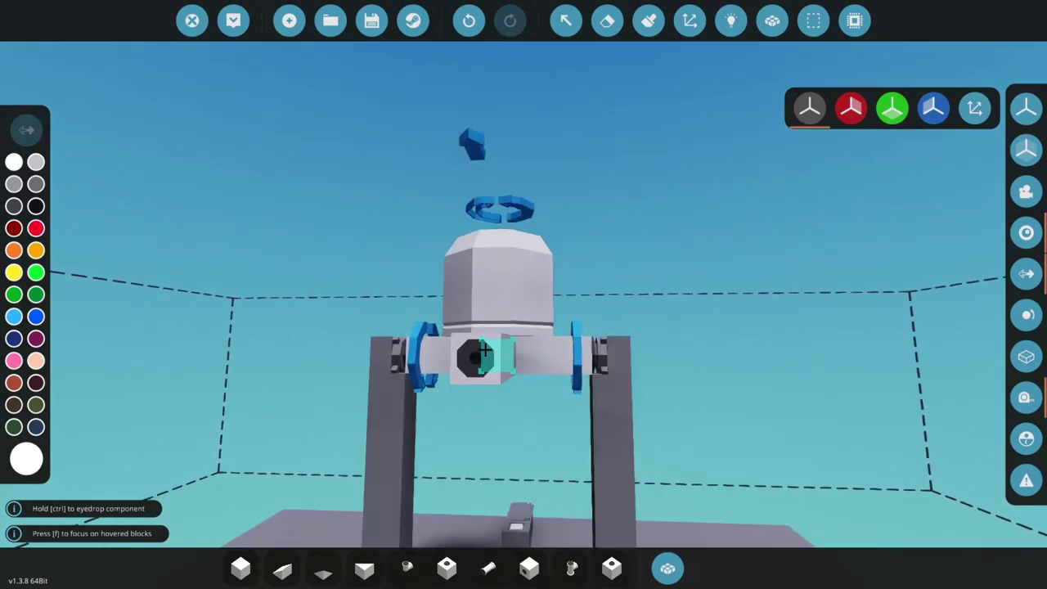
{"action": "left_click", "coordinate": [460, 357]}
Keep the laser distance sensor facing forward under the radar and fill the crossbeam's gaps beside it with blocks
{"action": "key", "text": "x"}
{"action": "key", "text": "l"}
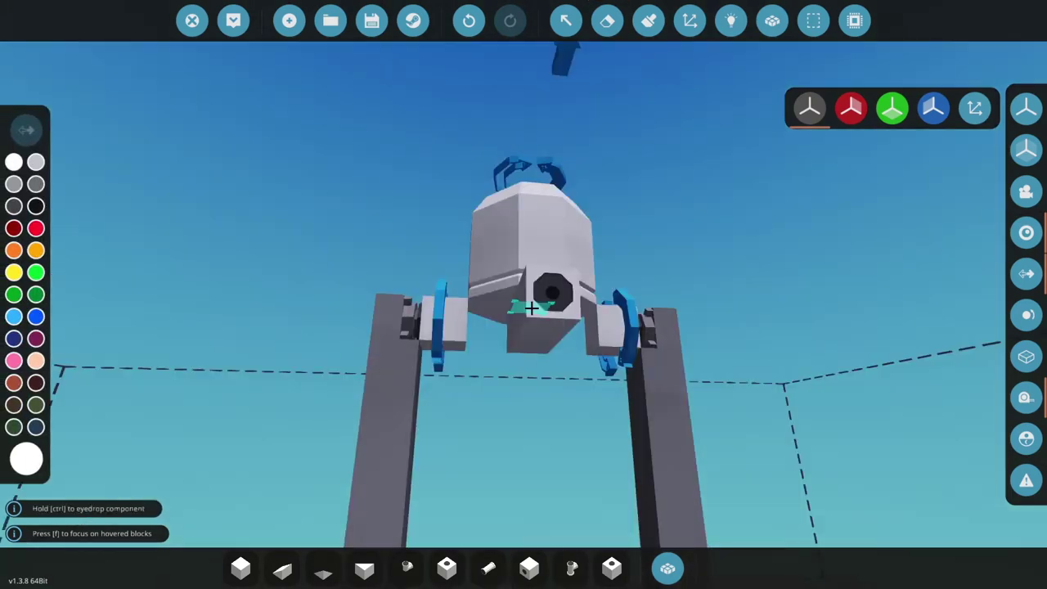
{"action": "key", "text": "l"}
{"action": "key", "text": "l"}
{"action": "key", "text": "1"}
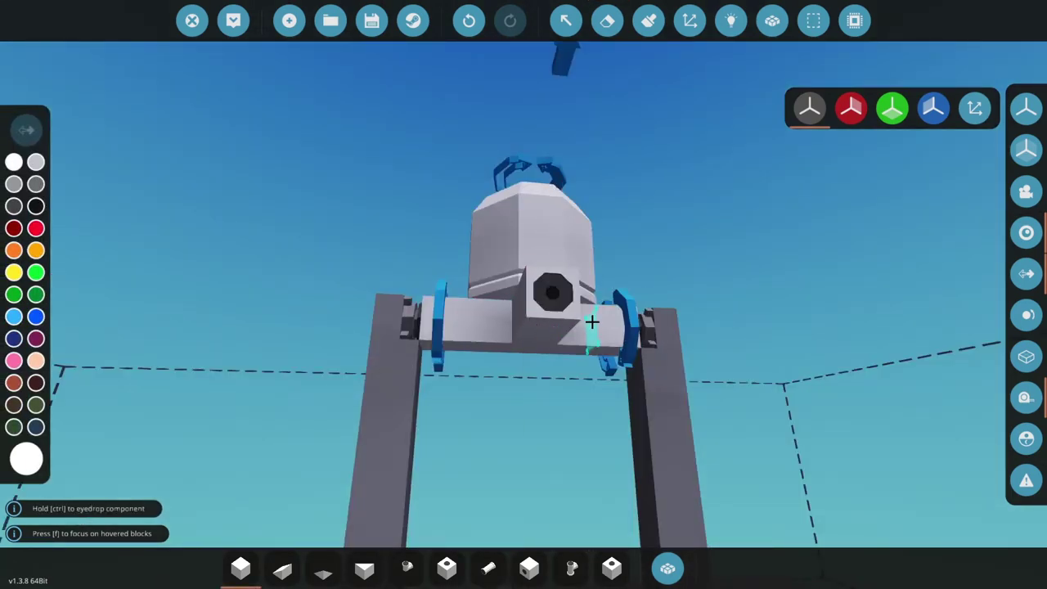
Search the inventory for "light" and mount a Light Autocannon facing forward directly beneath the laser distance sensor
{"action": "key", "text": "q"}
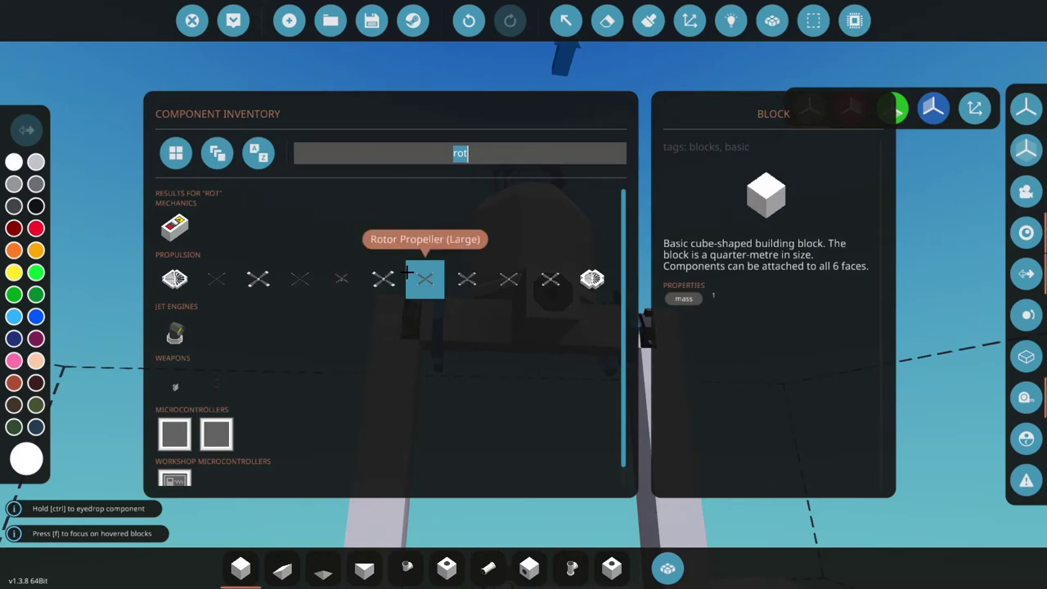
{"action": "key", "text": "BackSpace"}
{"action": "type", "text": "light"}
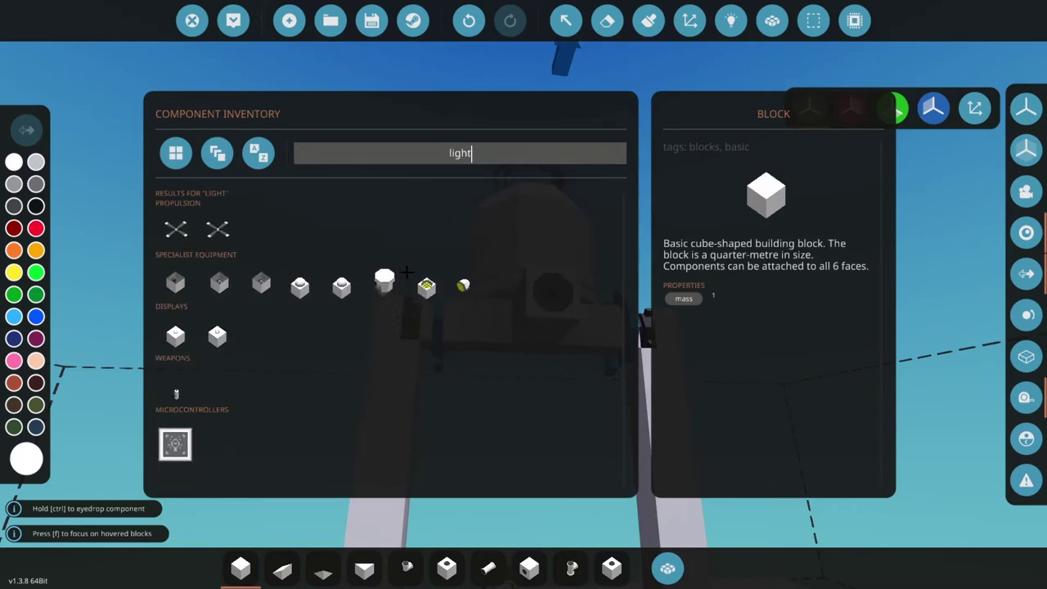
{"action": "left_click", "coordinate": [180, 384]}
{"action": "left_click", "coordinate": [182, 388]}
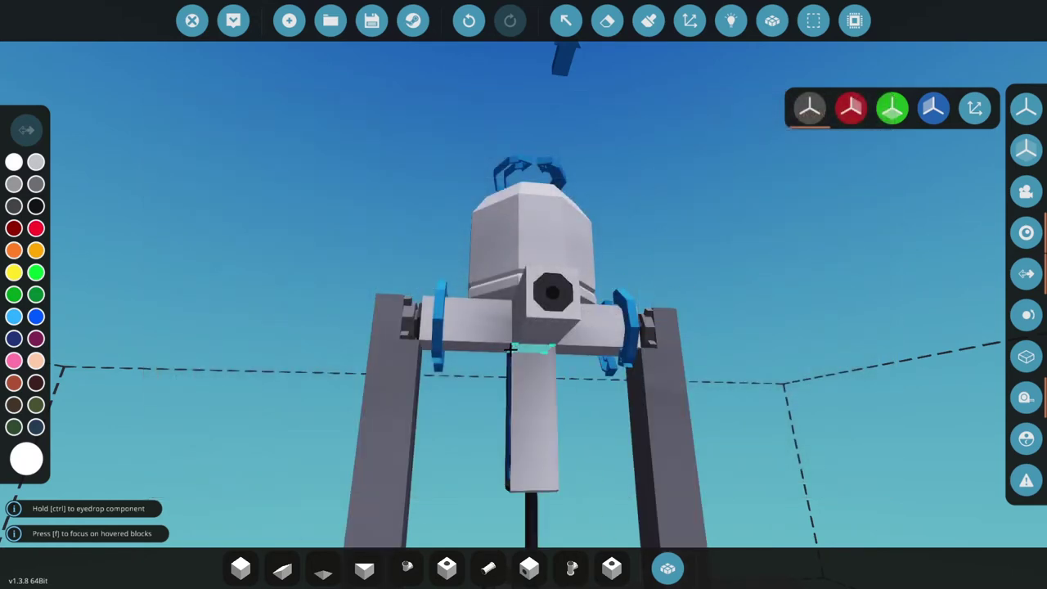
{"action": "key", "text": "i"}
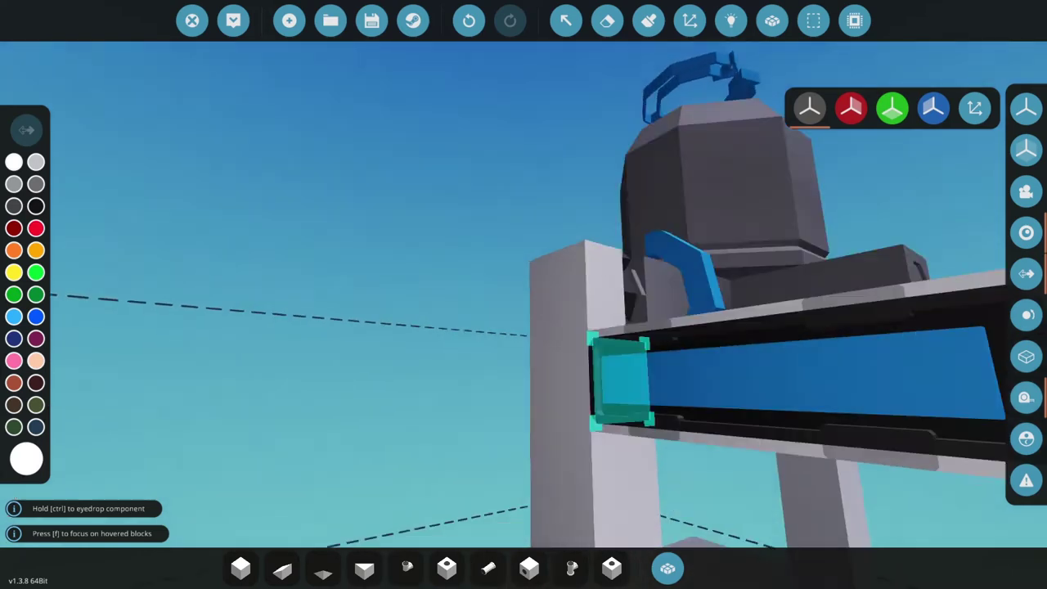
Search the inventory for "dr" and attach an Autocannon Ammo Drum (Small) to the side of the light autocannon
{"action": "type", "text": "q"}
{"action": "type", "text": "dr"}
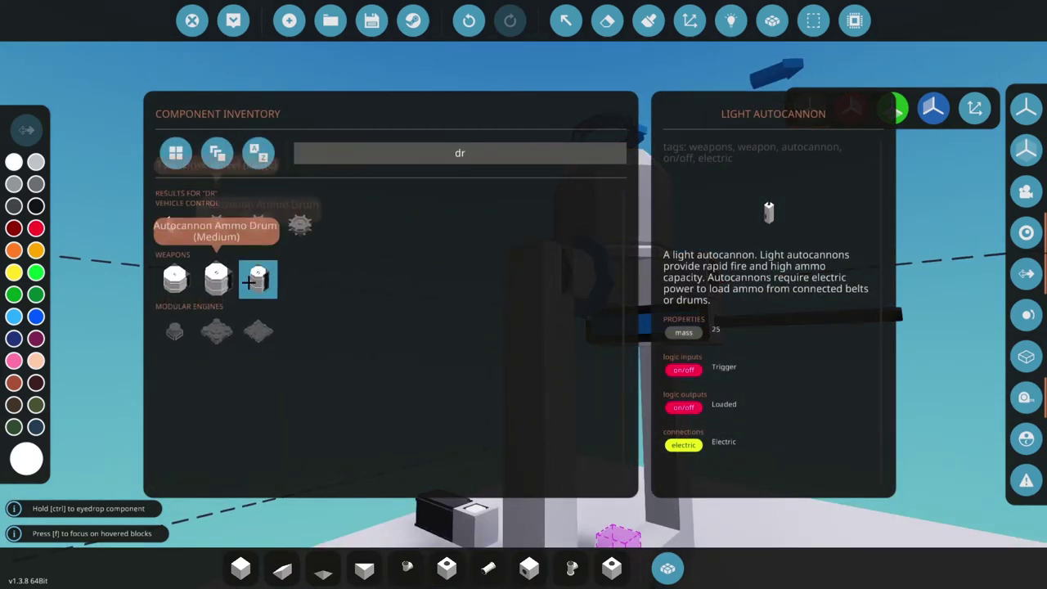
{"action": "double_click", "coordinate": [257, 281]}
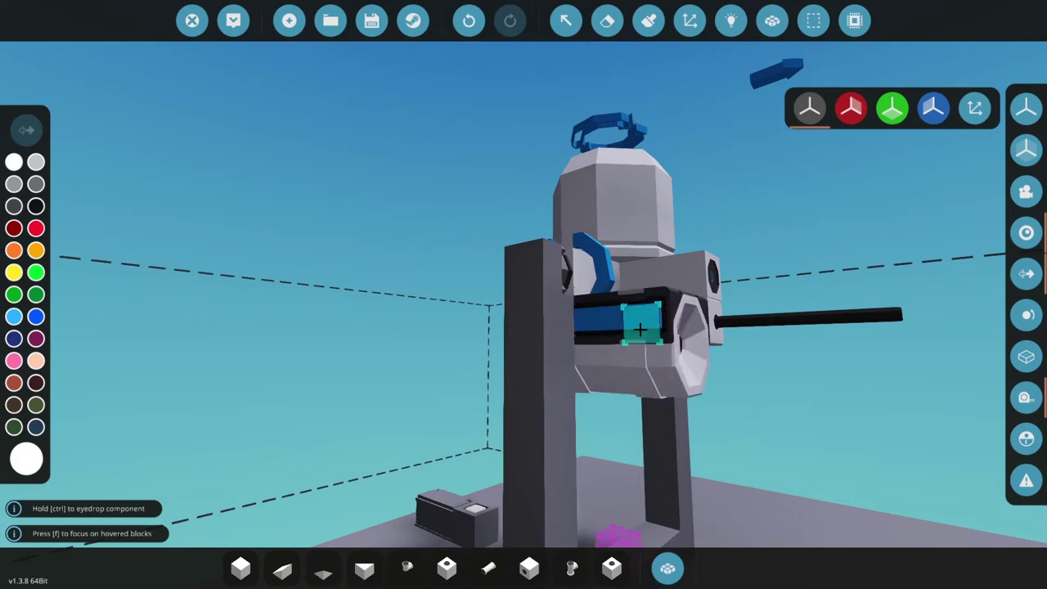
Open the small ammo drum's properties and check its ammo caliber and ammo type
{"action": "left_click", "coordinate": [568, 21]}
{"action": "left_click", "coordinate": [613, 339]}
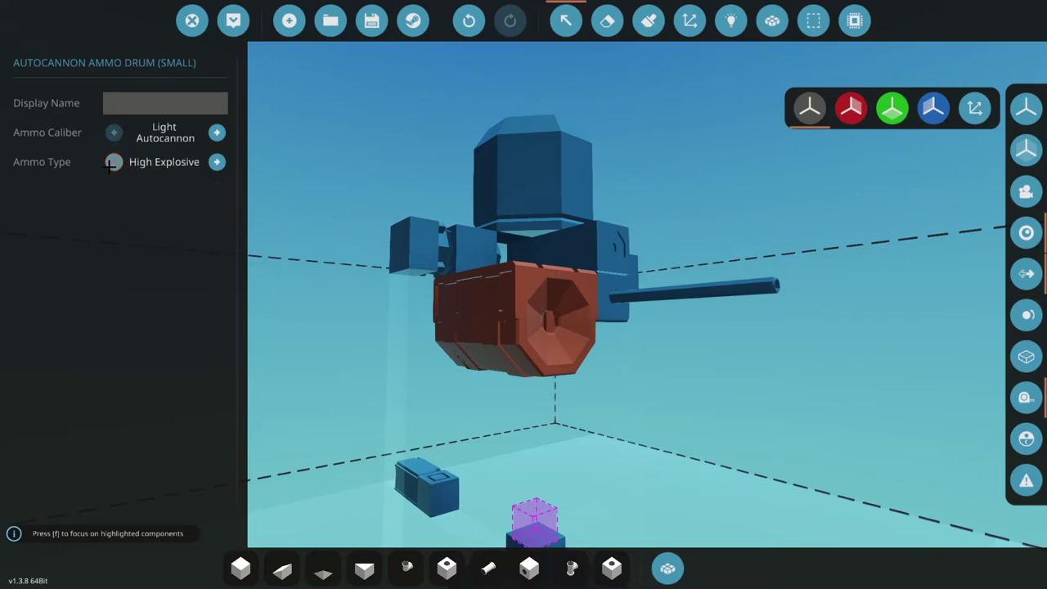
{"action": "left_click", "coordinate": [565, 21]}
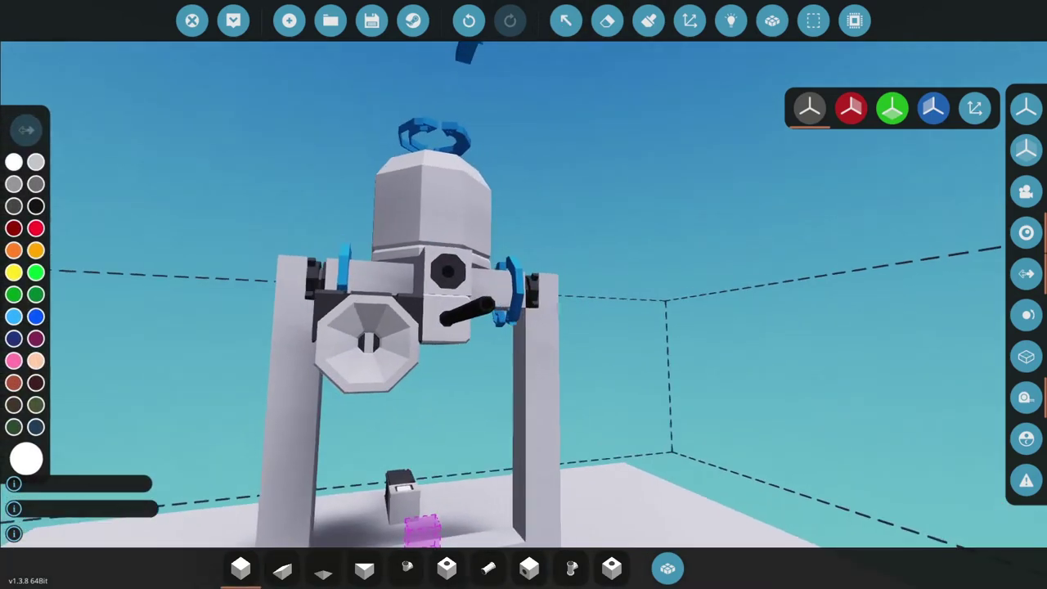
{"action": "scroll", "coordinate": [532, 294], "scroll_direction": "down", "scroll_amount": 5}
{"action": "key", "text": "d"}
{"action": "key", "text": "w"}
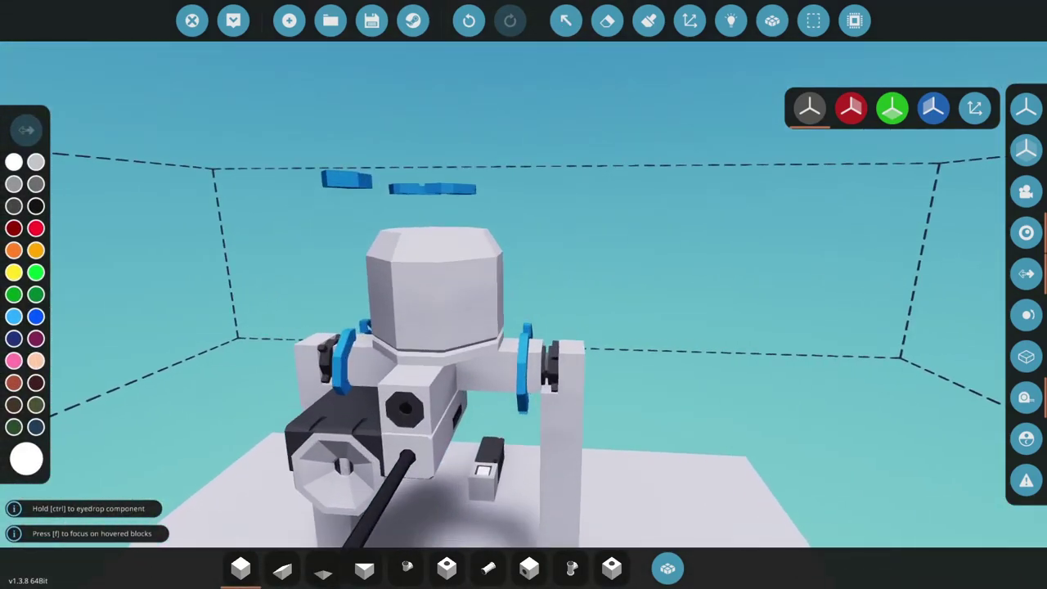
{"action": "key", "text": "a"}
{"action": "key", "text": "s"}
{"action": "key", "text": "d"}
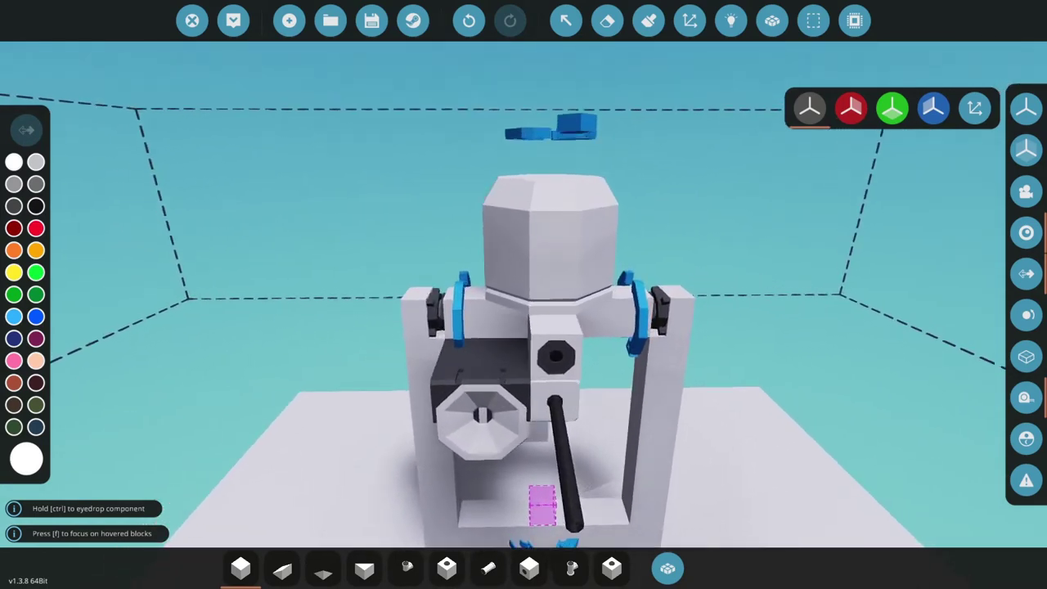
{"action": "key", "text": "a"}
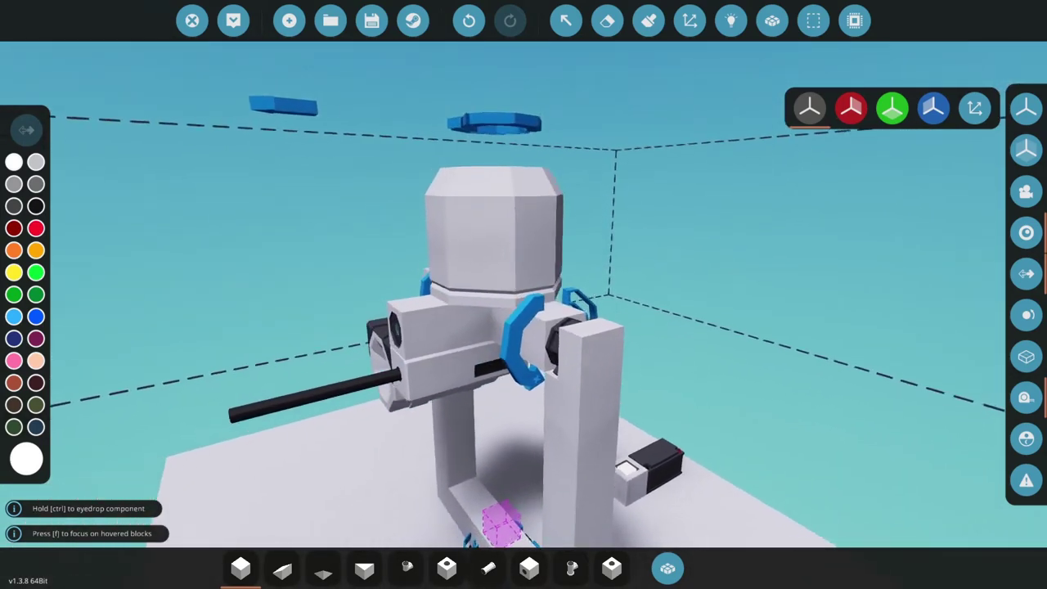
Create a new microcontroller and name it "Radar Turret"
{"action": "key", "text": "d"}
{"action": "key", "text": "w"}
{"action": "key", "text": "d"}
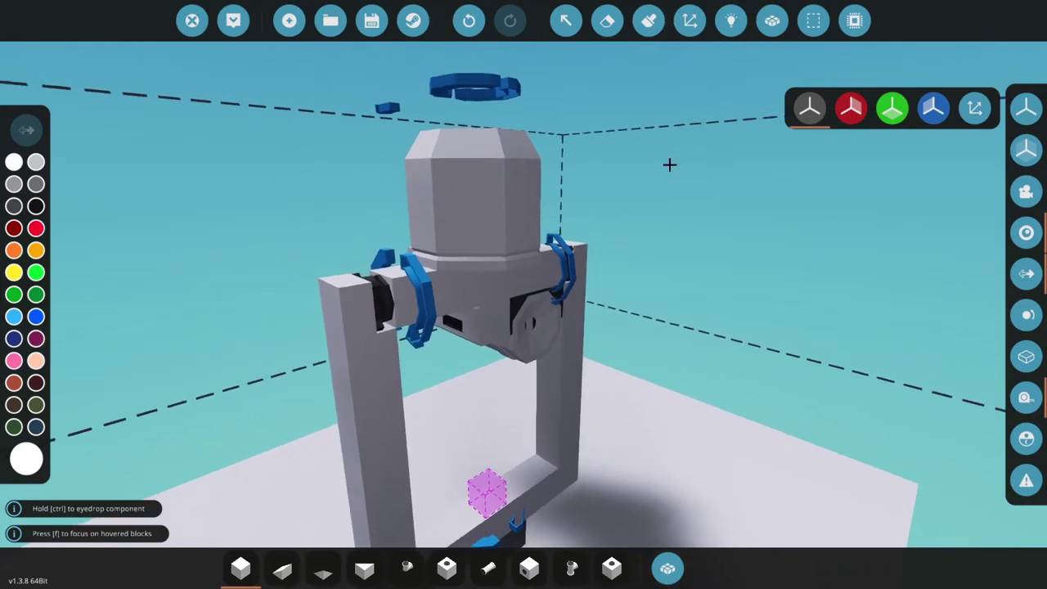
{"action": "left_click", "coordinate": [855, 20]}
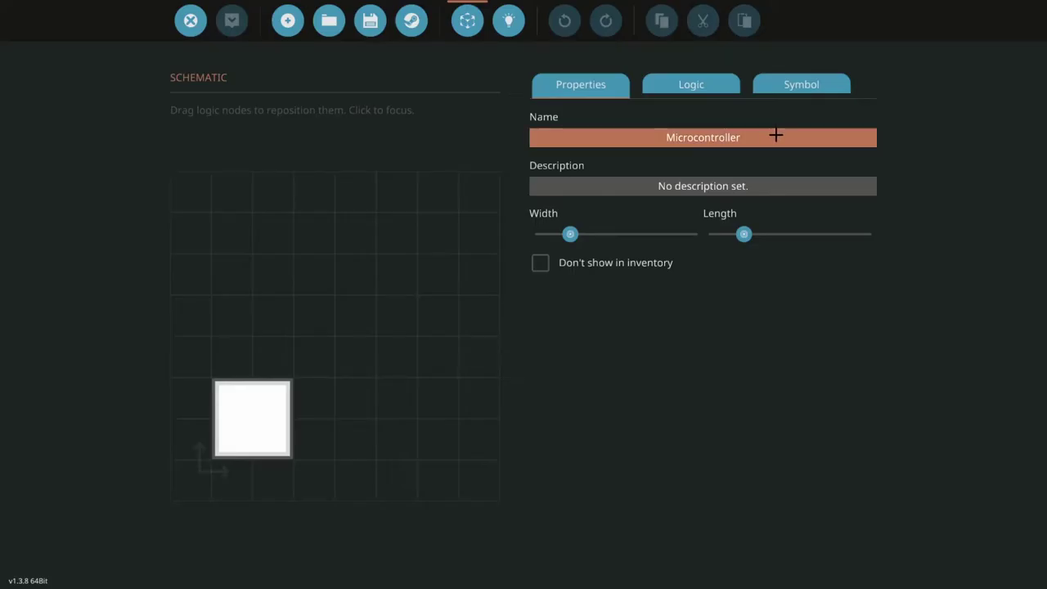
{"action": "left_click_drag", "start_coordinate": [633, 145], "coordinate": [504, 144]}
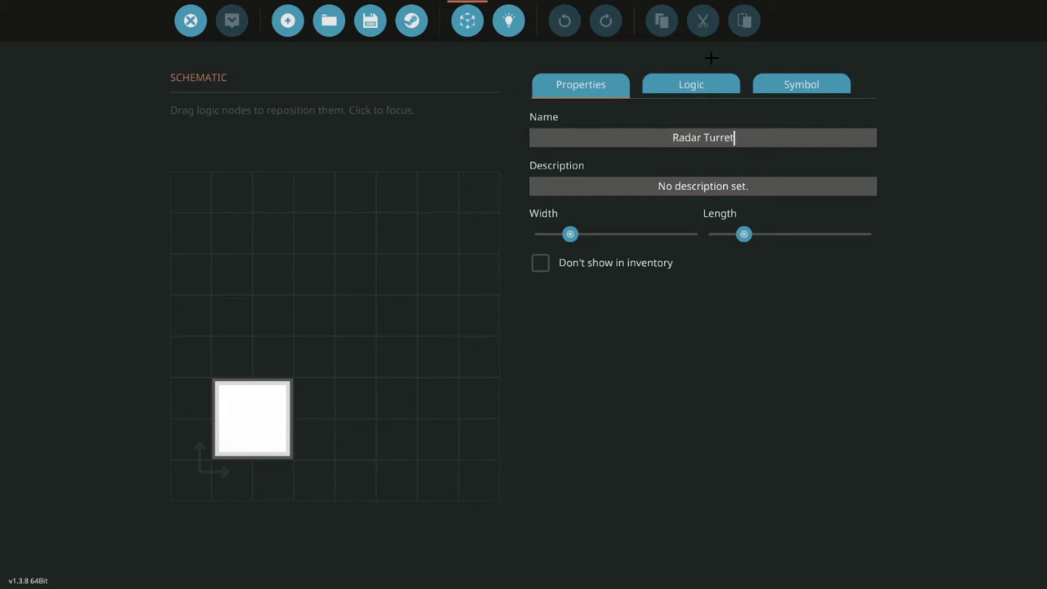
Add a composite input node to the microcontroller and name it "Radar In"
{"action": "left_click", "coordinate": [694, 84]}
{"action": "left_click", "coordinate": [856, 126]}
{"action": "left_click", "coordinate": [624, 172]}
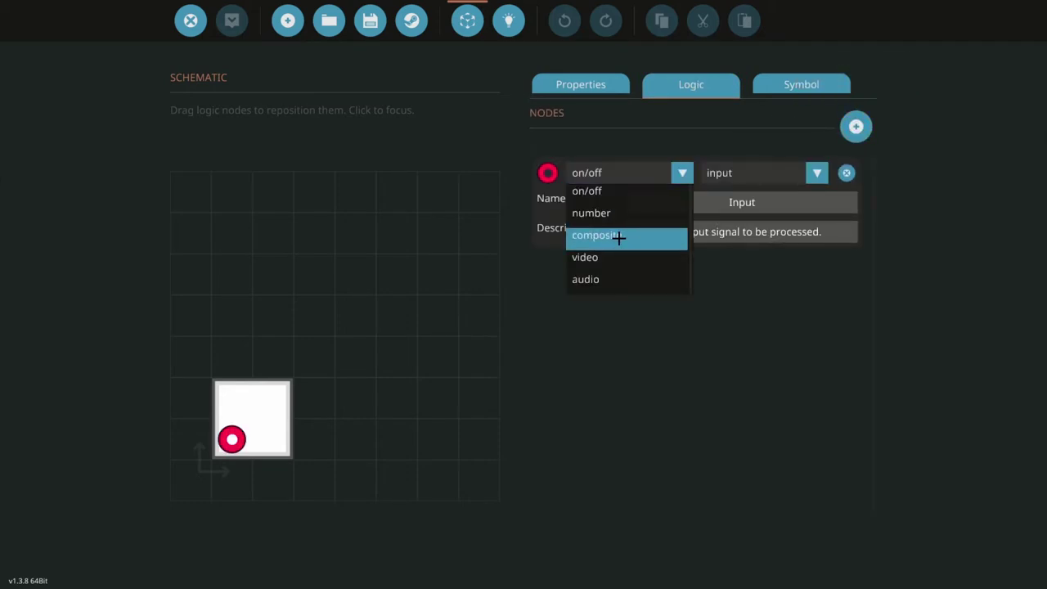
{"action": "left_click", "coordinate": [620, 237]}
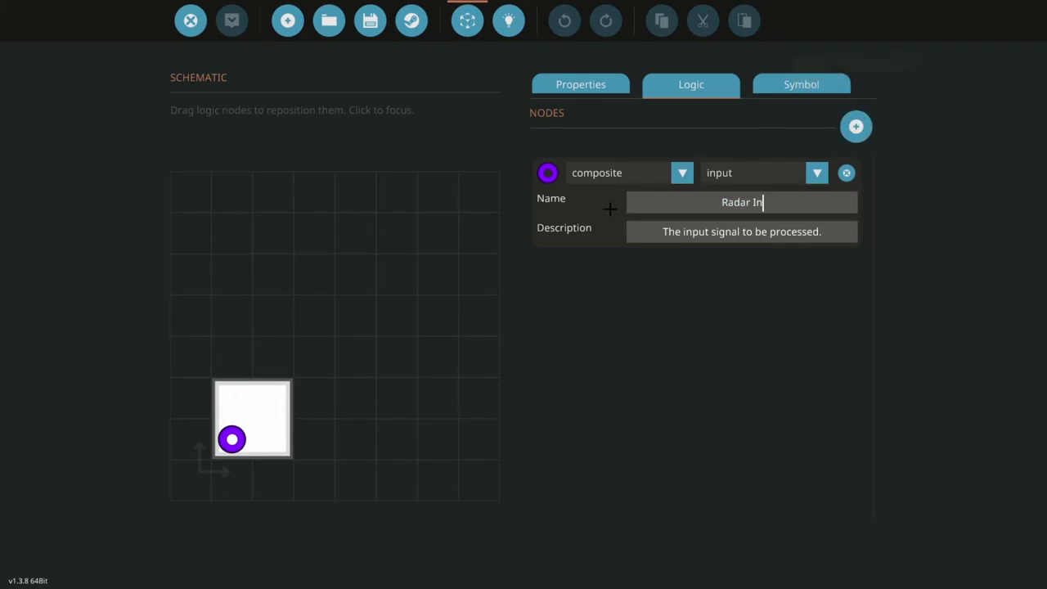
Add a second node to the microcontroller as a number output named "Pitch"
{"action": "left_click", "coordinate": [865, 150]}
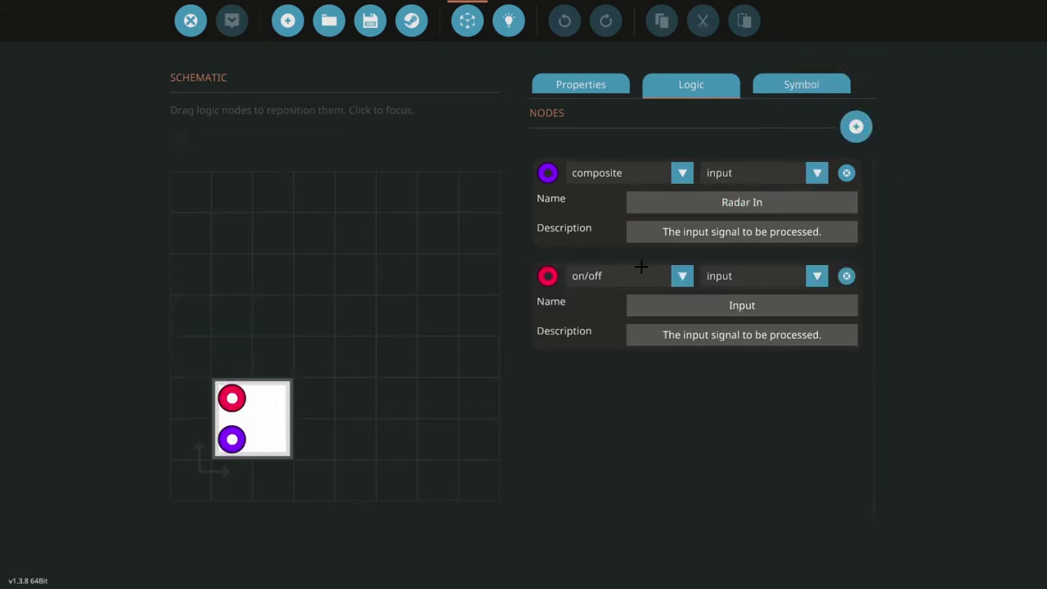
{"action": "left_click", "coordinate": [680, 279]}
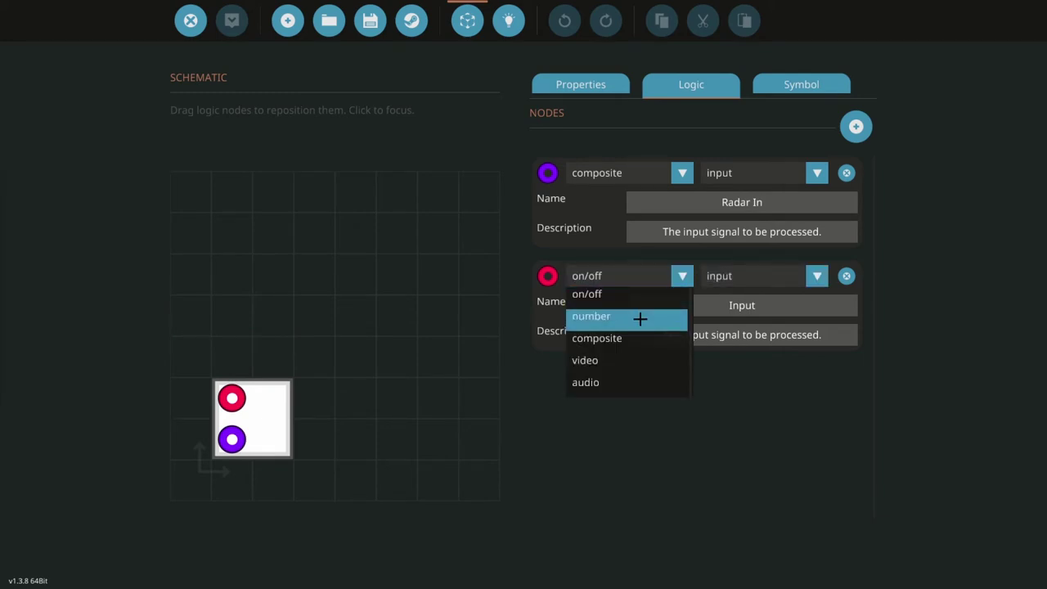
{"action": "left_click", "coordinate": [641, 318]}
{"action": "left_click", "coordinate": [760, 280]}
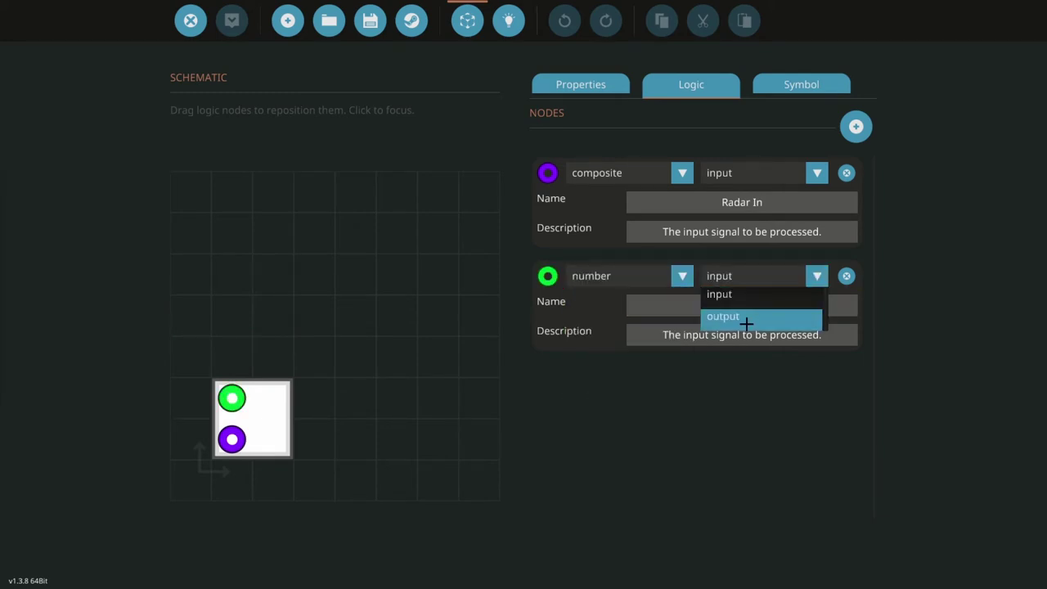
{"action": "left_click", "coordinate": [761, 318]}
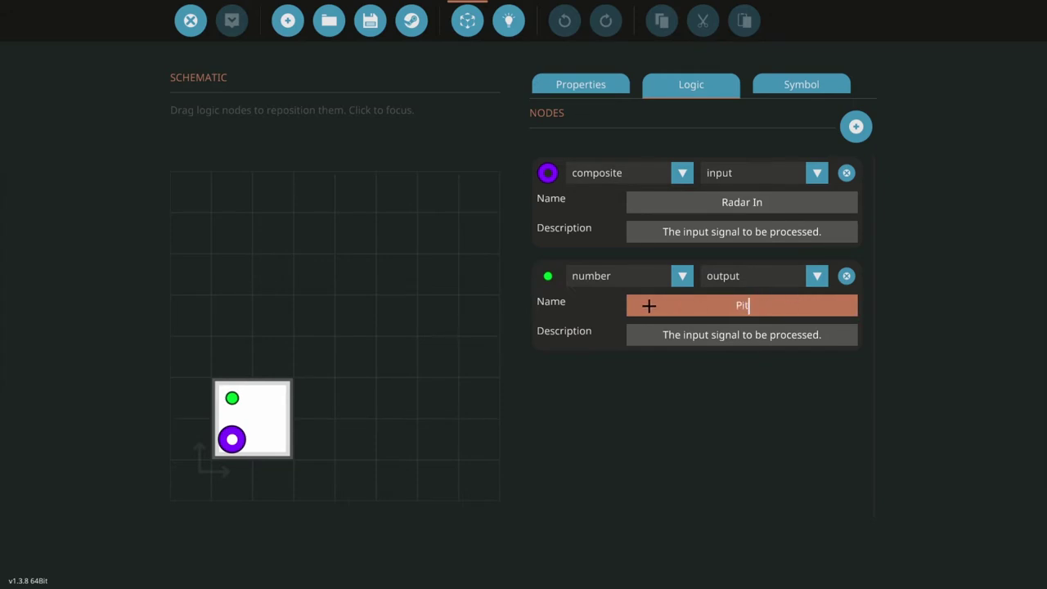
{"action": "key", "text": "Return"}
Add a third node to the microcontroller as a number output named "Yaw"
{"action": "left_click", "coordinate": [856, 127]}
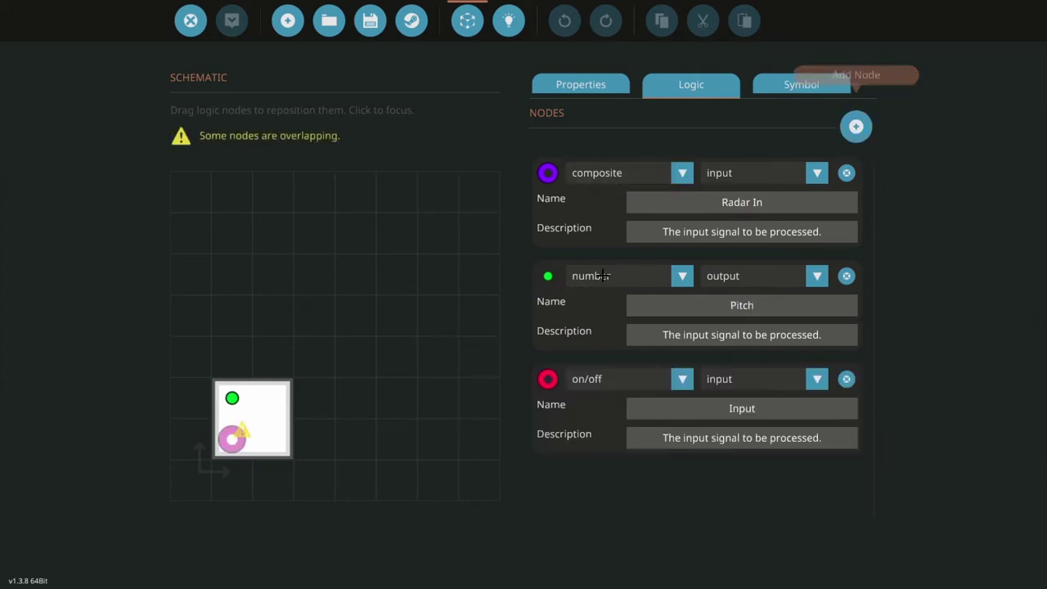
{"action": "left_click", "coordinate": [618, 387]}
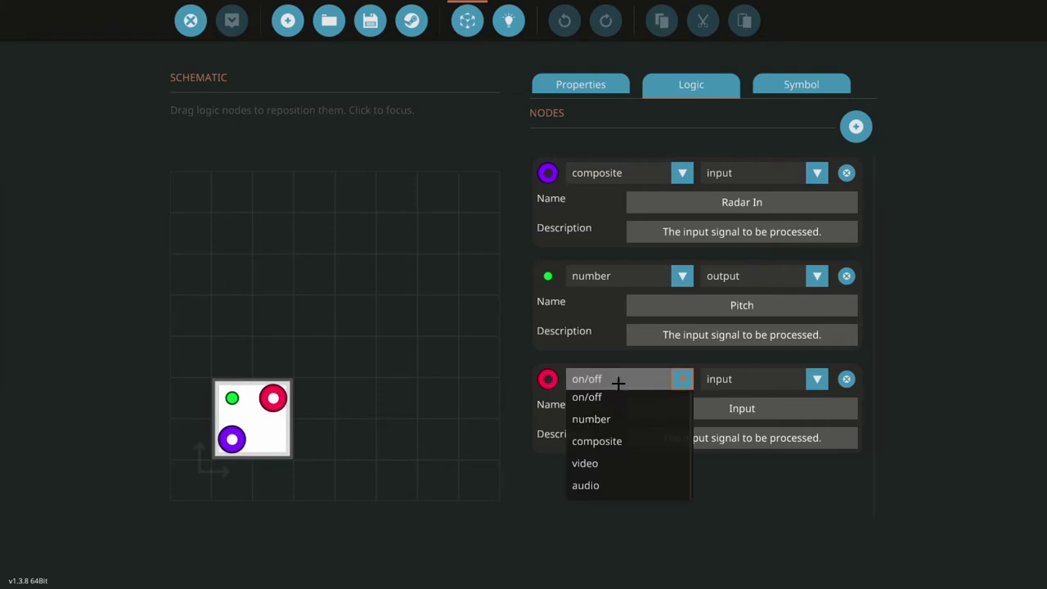
{"action": "left_click", "coordinate": [619, 418]}
{"action": "left_click", "coordinate": [740, 378]}
{"action": "left_click", "coordinate": [736, 421]}
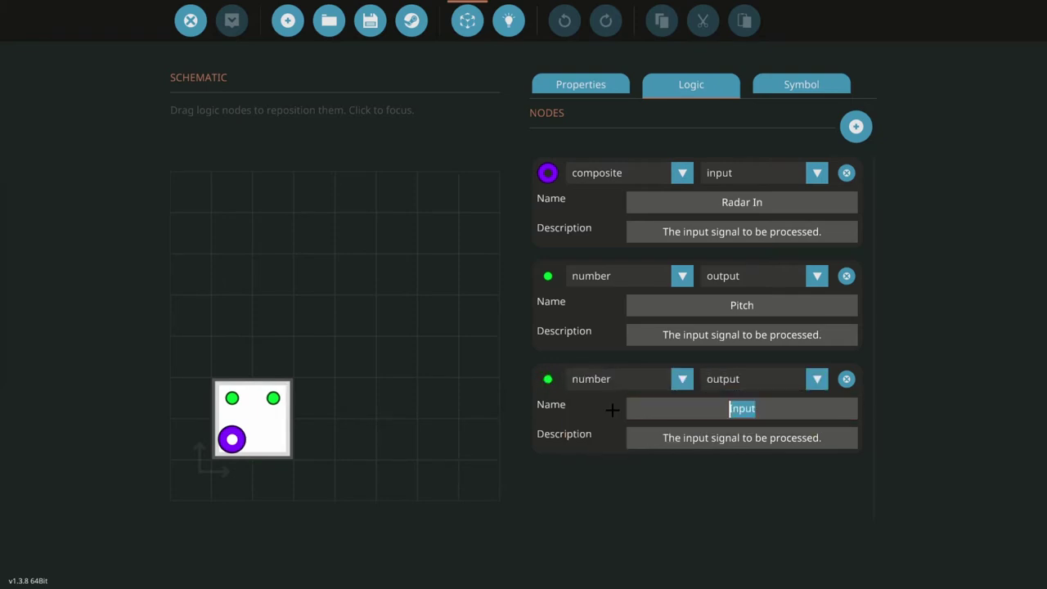
Add an on/off output node named "Trigger" and place it in the free corner beside the Radar In node
{"action": "left_click", "coordinate": [856, 127]}
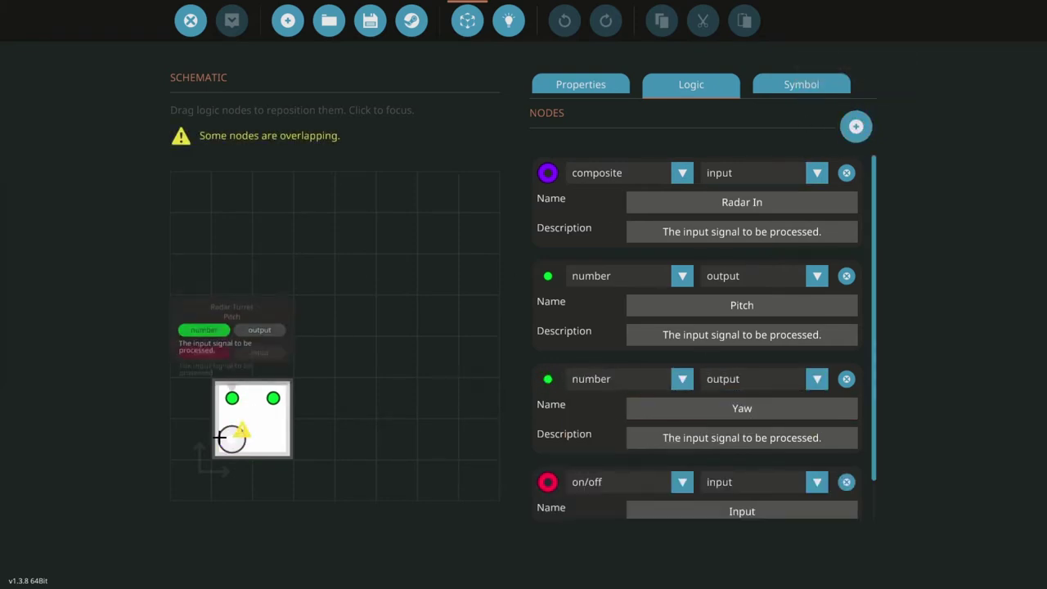
{"action": "left_click_drag", "start_coordinate": [232, 440], "coordinate": [273, 439]}
{"action": "scroll", "coordinate": [647, 467], "scroll_direction": "down", "scroll_amount": 1}
{"action": "left_click", "coordinate": [626, 446]}
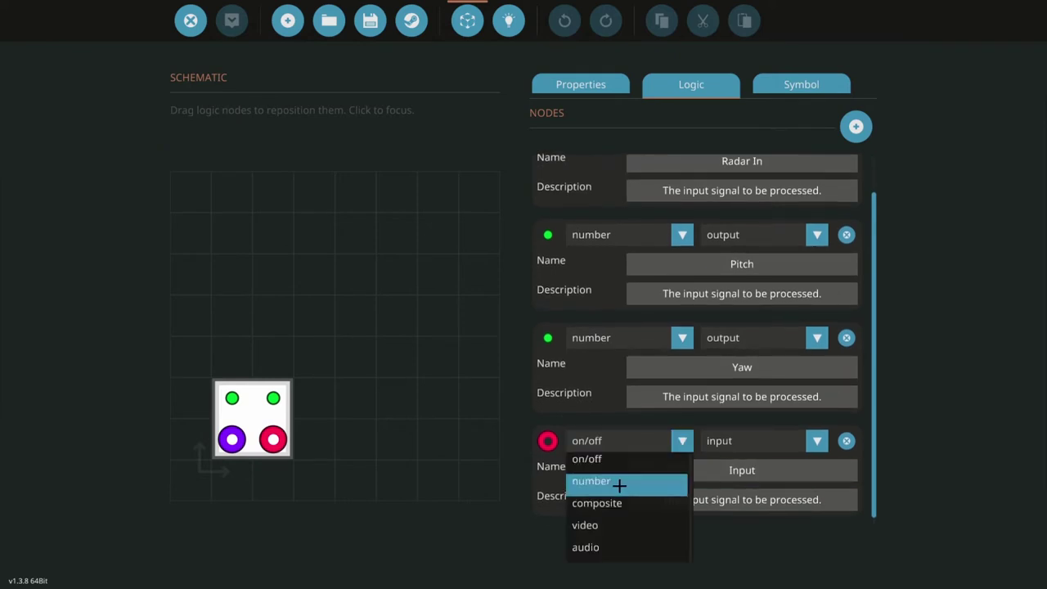
{"action": "left_click", "coordinate": [620, 483]}
{"action": "left_click", "coordinate": [622, 441]}
{"action": "left_click", "coordinate": [587, 459]}
{"action": "left_click", "coordinate": [761, 441]}
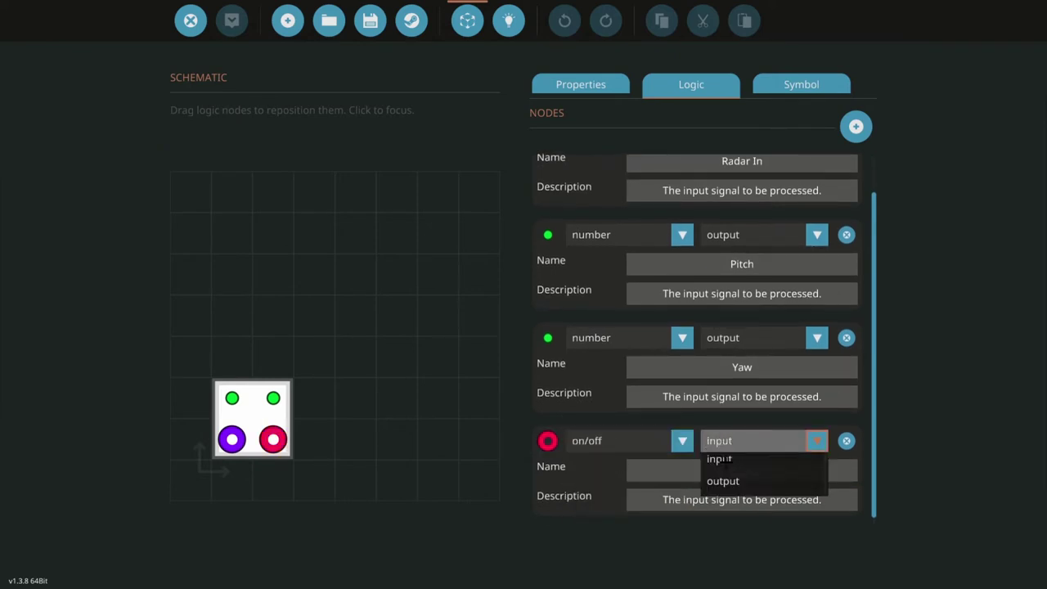
{"action": "left_click", "coordinate": [786, 481]}
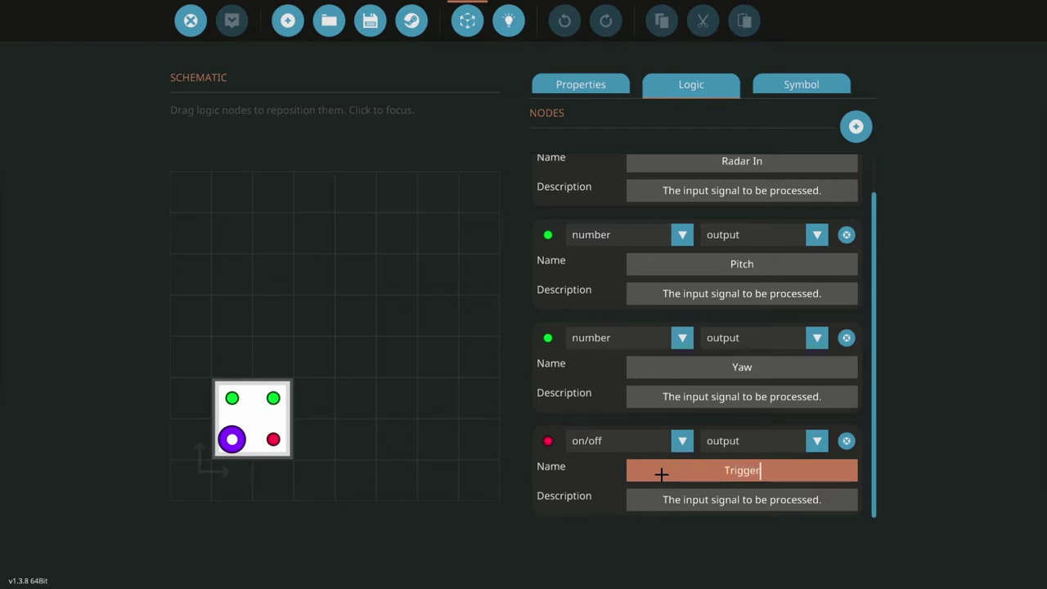
{"action": "mouse_move", "coordinate": [273, 437]}
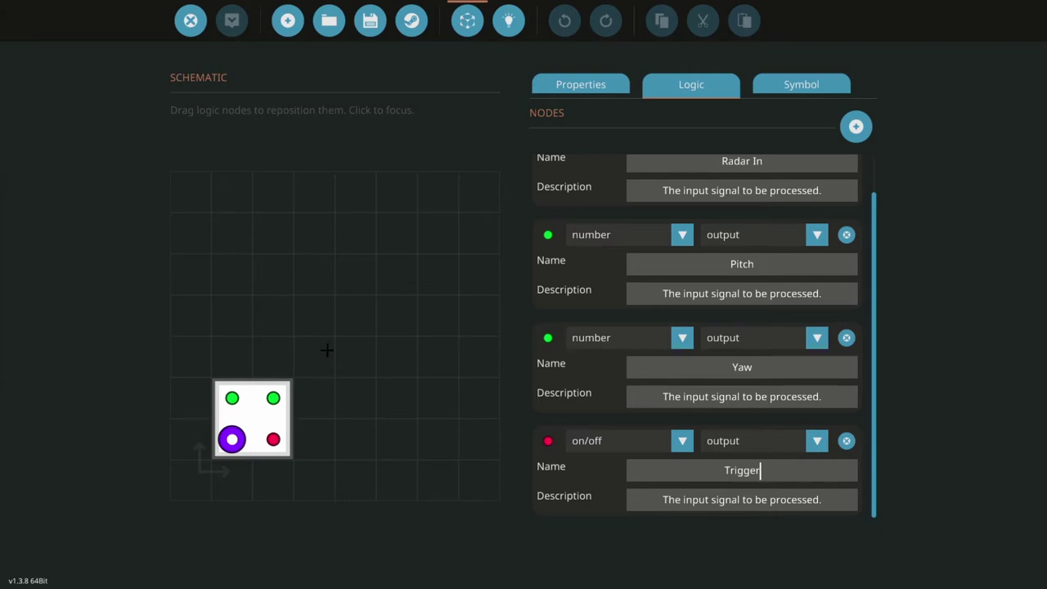
Open the microcontroller's logic layout and stack Yaw, Pitch and Trigger in a column well to the right of Radar In
{"action": "left_click", "coordinate": [499, 27]}
{"action": "left_click", "coordinate": [467, 21]}
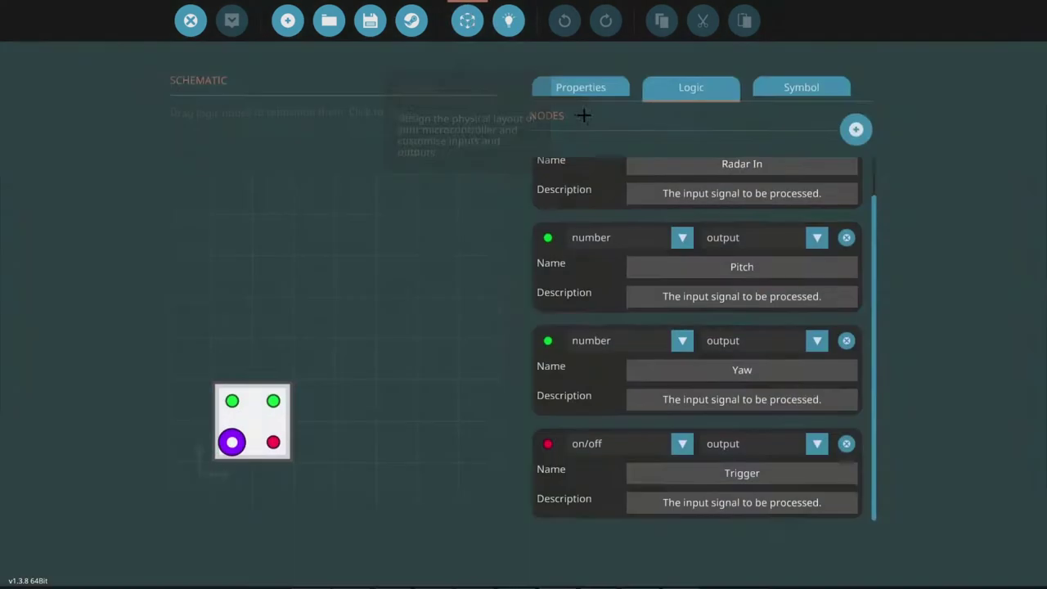
{"action": "left_click", "coordinate": [600, 79]}
{"action": "left_click", "coordinate": [508, 21]}
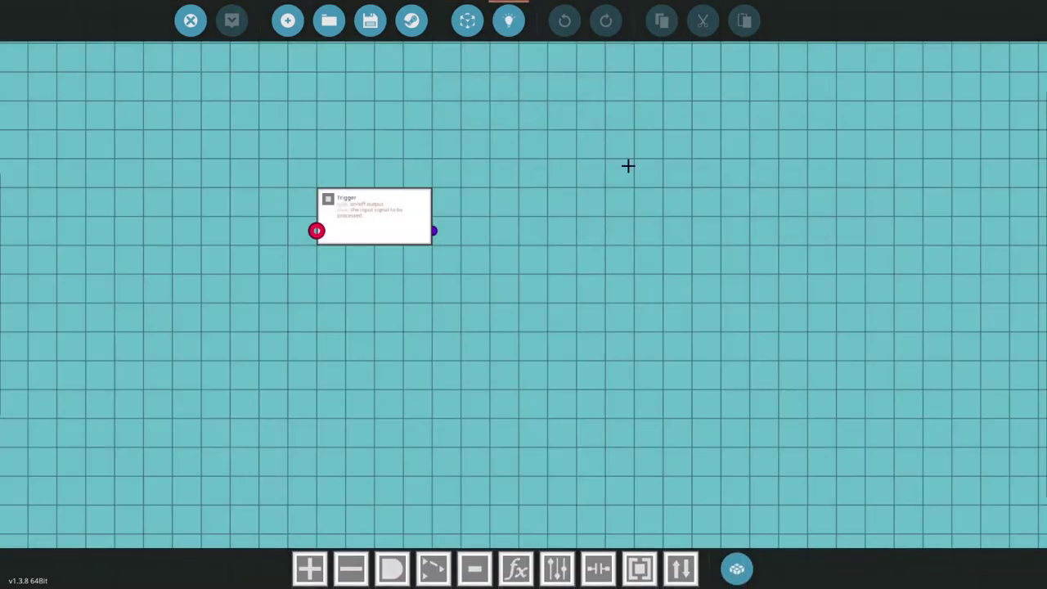
{"action": "left_click_drag", "start_coordinate": [366, 218], "coordinate": [594, 239]}
{"action": "left_click_drag", "start_coordinate": [427, 251], "coordinate": [598, 251]}
{"action": "left_click_drag", "start_coordinate": [584, 99], "coordinate": [591, 150]}
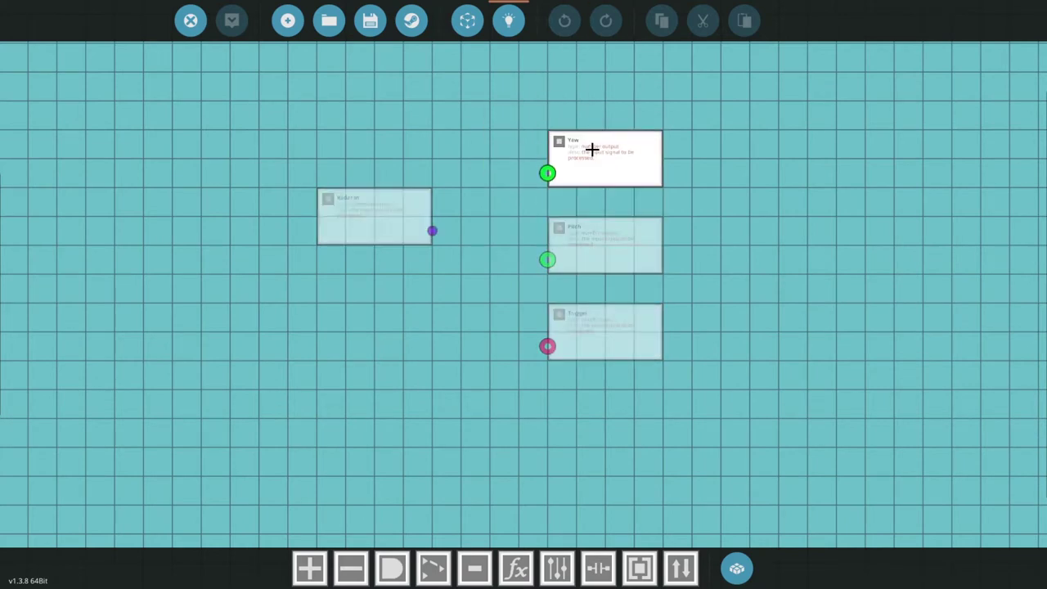
{"action": "left_click_drag", "start_coordinate": [374, 216], "coordinate": [140, 161]}
{"action": "left_click_drag", "start_coordinate": [317, 152], "coordinate": [502, 199]}
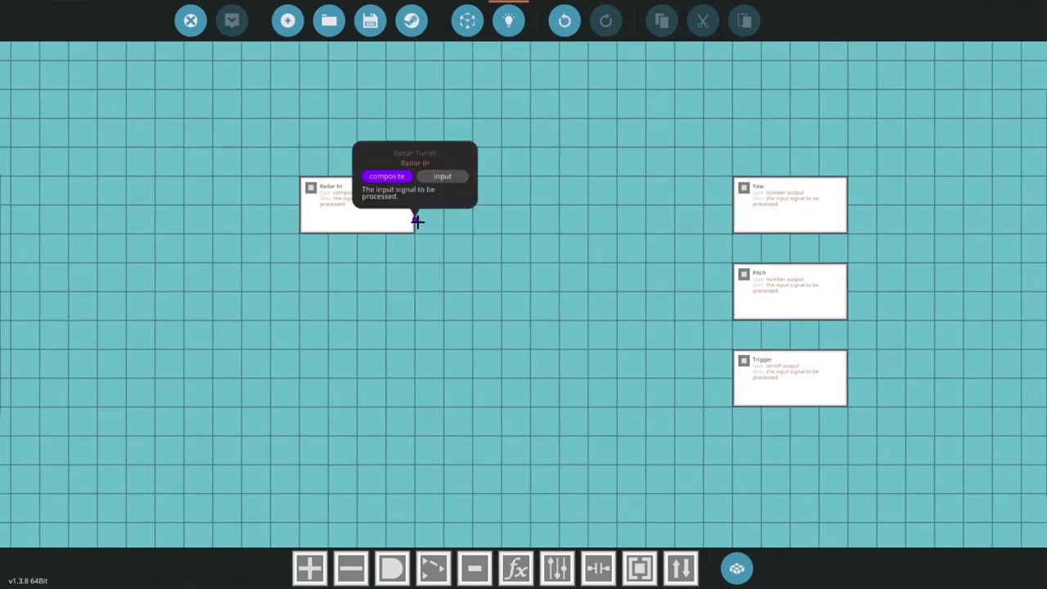
{"action": "left_click_drag", "start_coordinate": [416, 219], "coordinate": [471, 220]}
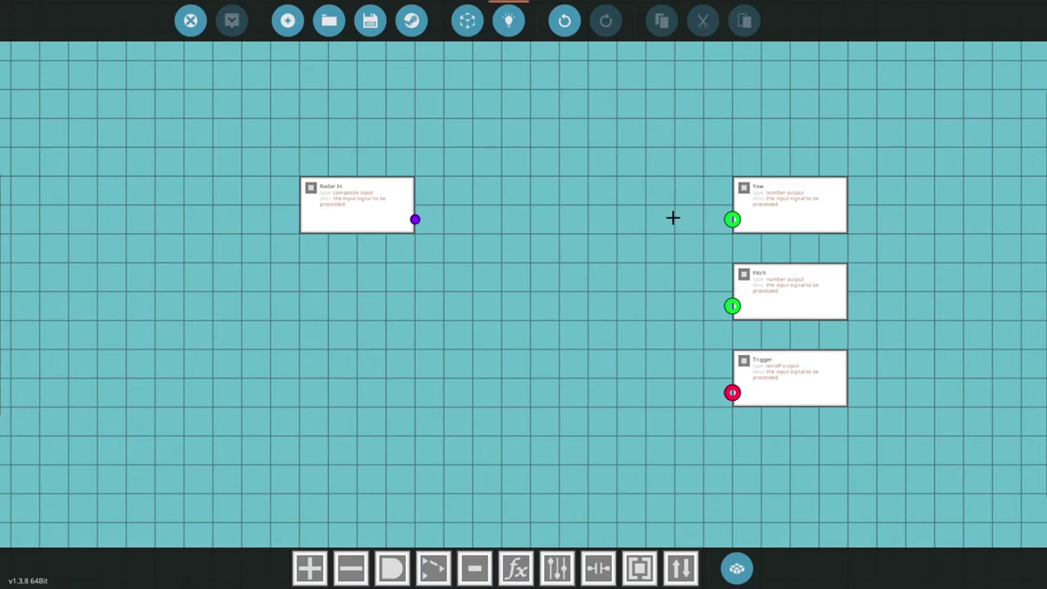
{"action": "left_click_drag", "start_coordinate": [732, 393], "coordinate": [671, 438]}
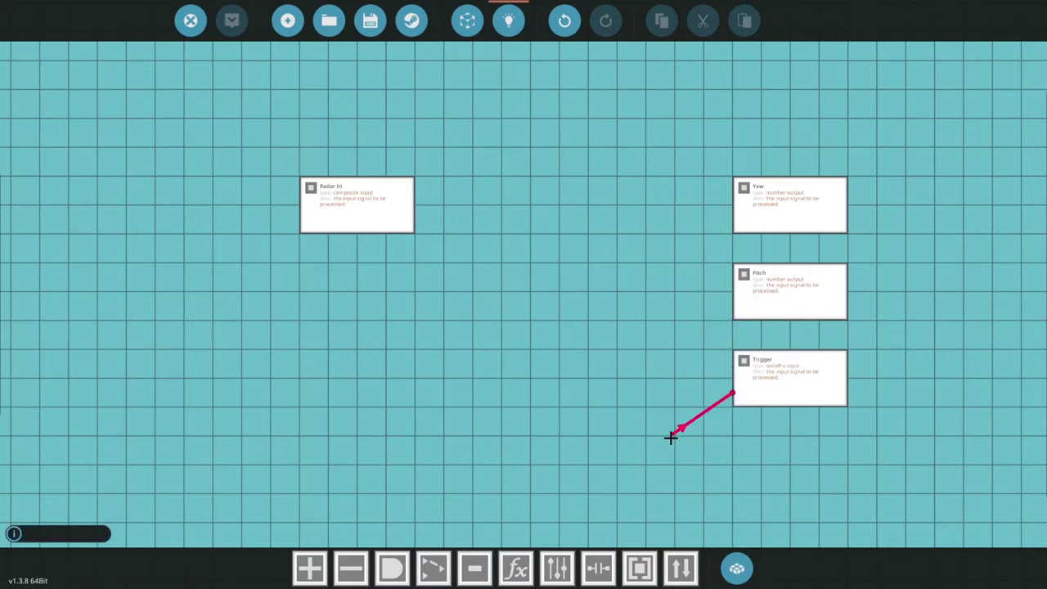
Search the logic gates for "read" and place a Composite Read (on/off) on channel 1 between Radar In and the outputs
{"action": "key", "text": "Tab"}
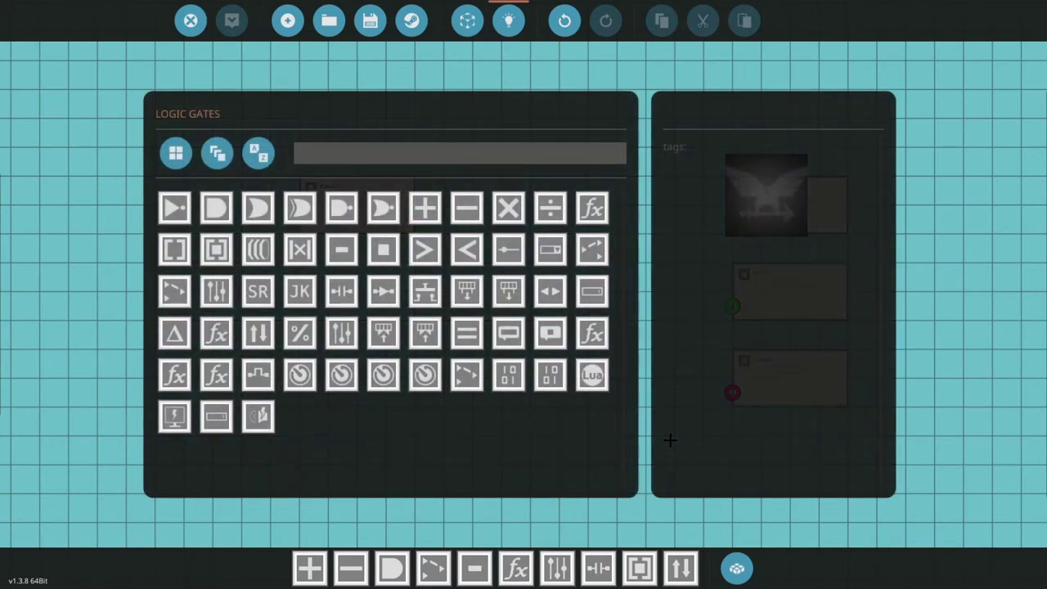
{"action": "type", "text": "read"}
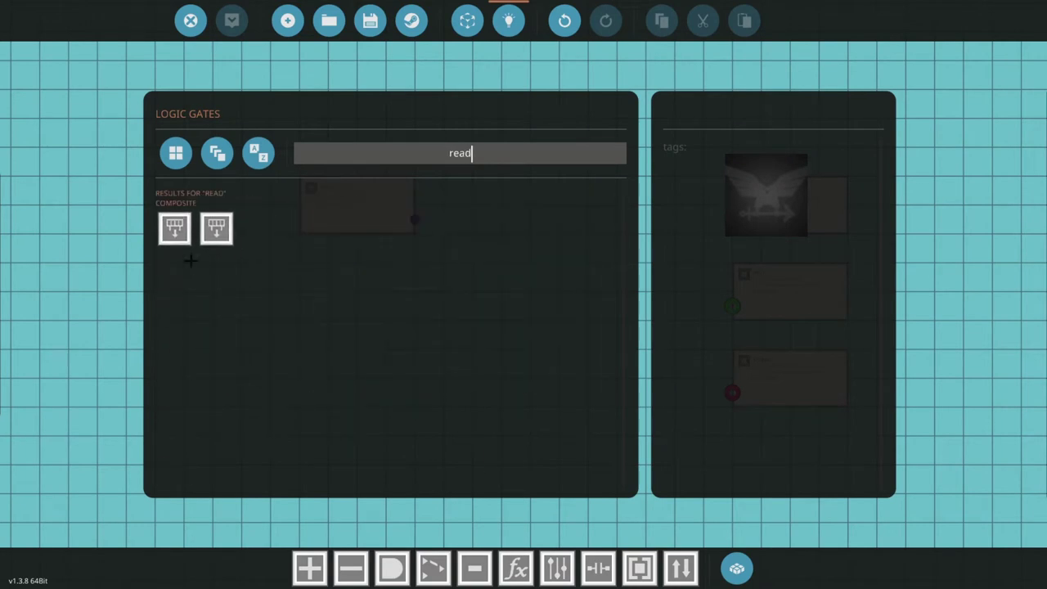
{"action": "left_click", "coordinate": [172, 226]}
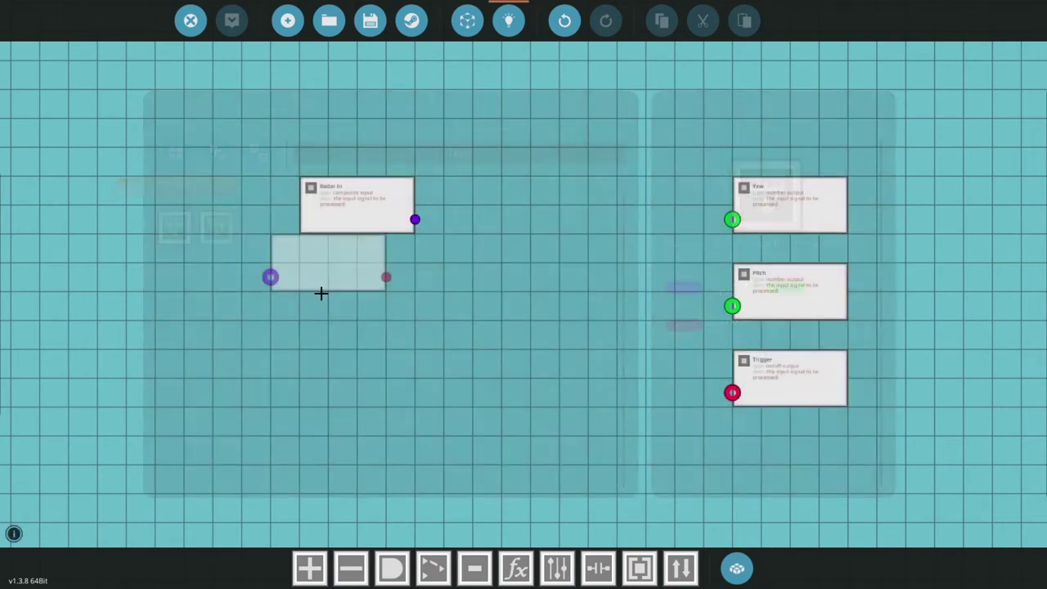
{"action": "left_click", "coordinate": [442, 300]}
{"action": "left_click", "coordinate": [449, 300]}
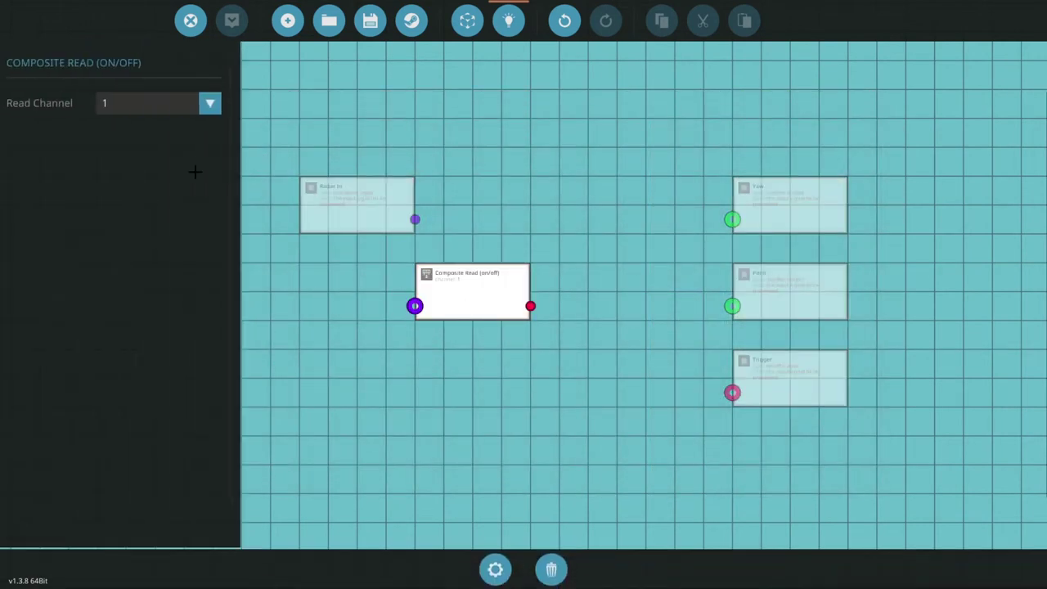
{"action": "left_click", "coordinate": [573, 188]}
{"action": "left_click_drag", "start_coordinate": [471, 293], "coordinate": [499, 294]}
Place two Composite Read (number) gates, one below the other, above the on/off read
{"action": "key", "text": "Tab"}
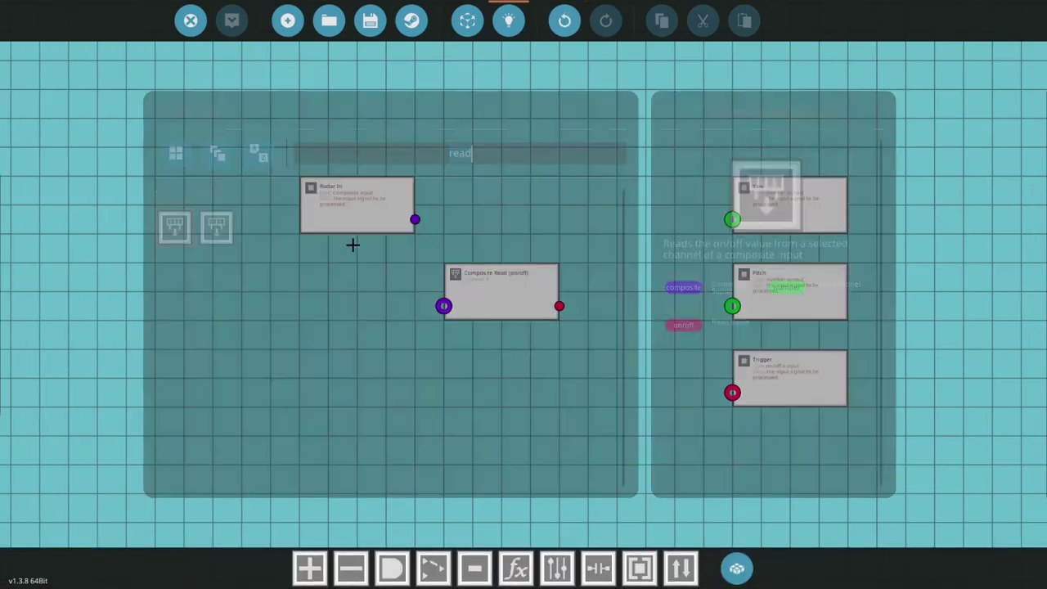
{"action": "left_click", "coordinate": [217, 230]}
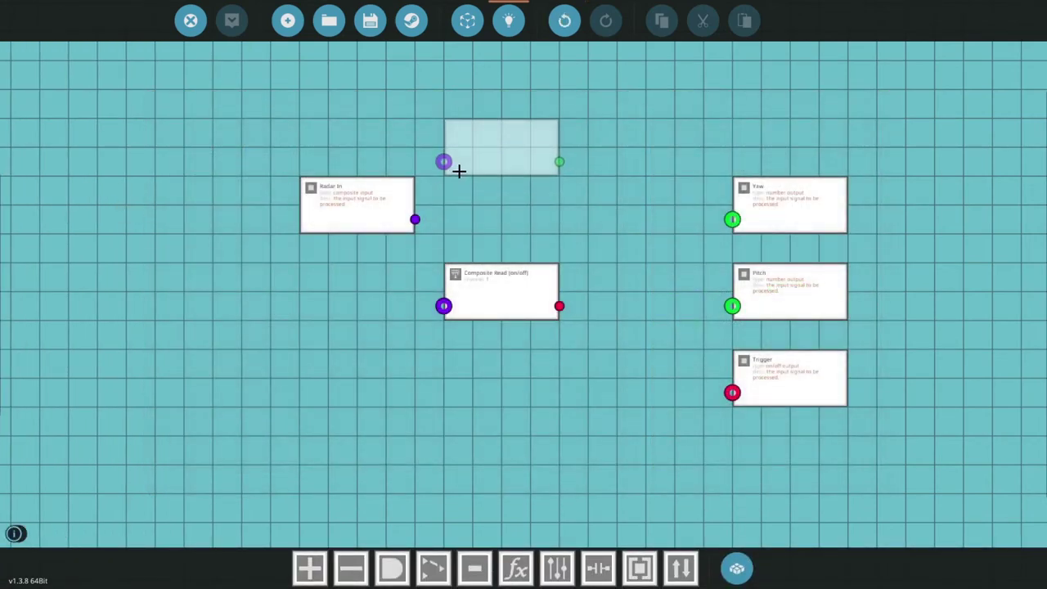
{"action": "left_click", "coordinate": [459, 171], "text": "shift"}
{"action": "left_click", "coordinate": [468, 227]}
Set the upper Composite Read (number) to channel 2 and the lower one to channel 3
{"action": "left_click", "coordinate": [481, 172]}
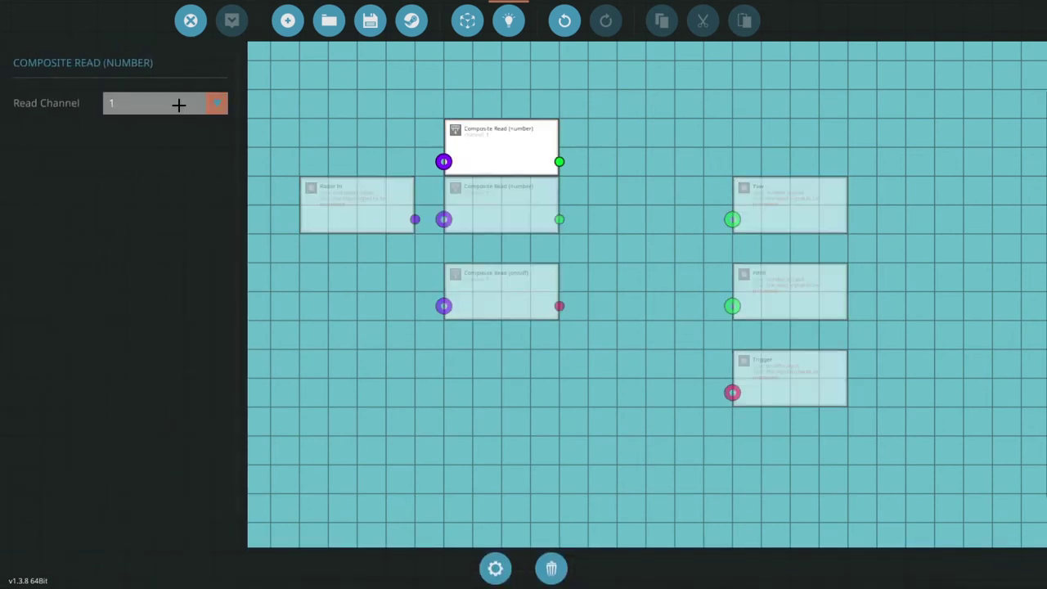
{"action": "left_click", "coordinate": [177, 103]}
{"action": "left_click", "coordinate": [155, 168]}
{"action": "left_click", "coordinate": [463, 201]}
{"action": "left_click", "coordinate": [184, 105]}
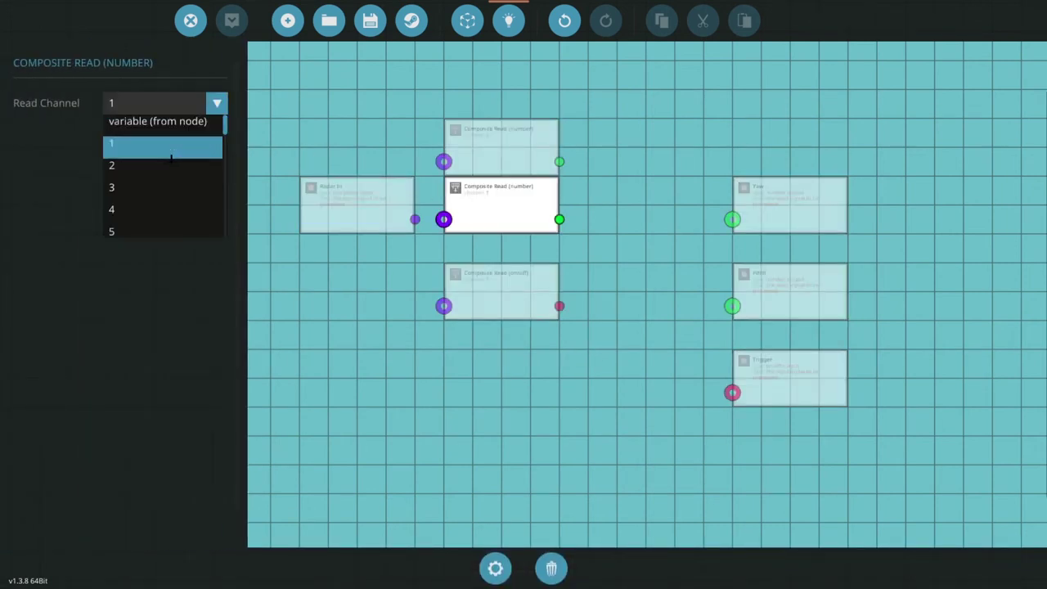
{"action": "left_click", "coordinate": [161, 186]}
{"action": "left_click", "coordinate": [321, 155]}
Connect Radar In to all three composite reads and stack the on/off read directly below the number reads
{"action": "left_click_drag", "start_coordinate": [415, 219], "coordinate": [477, 125]}
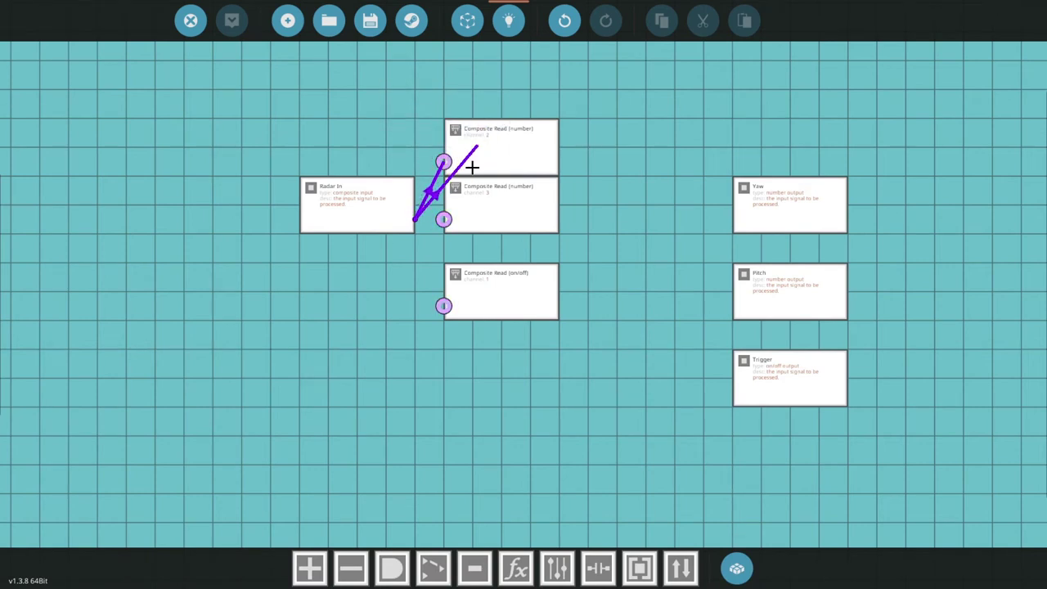
{"action": "left_click_drag", "start_coordinate": [473, 168], "coordinate": [444, 220]}
{"action": "left_click_drag", "start_coordinate": [444, 305], "coordinate": [412, 220]}
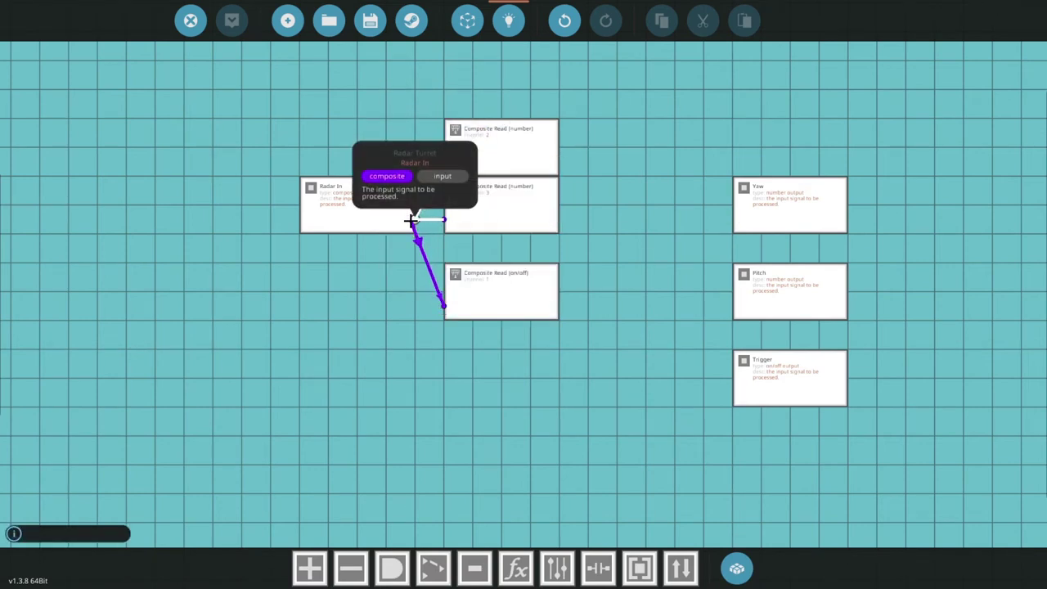
{"action": "left_click_drag", "start_coordinate": [622, 253], "coordinate": [486, 311]}
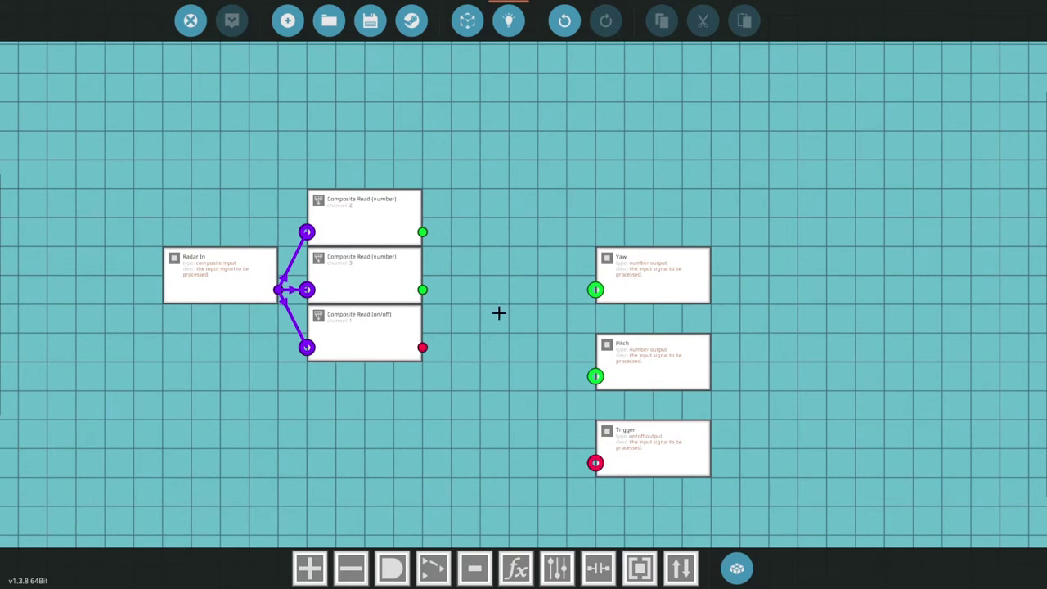
Connect the channel 2 number read to Pitch and the channel 3 number read to Yaw, moving both outputs beside their reads
{"action": "left_click_drag", "start_coordinate": [423, 234], "coordinate": [431, 246]}
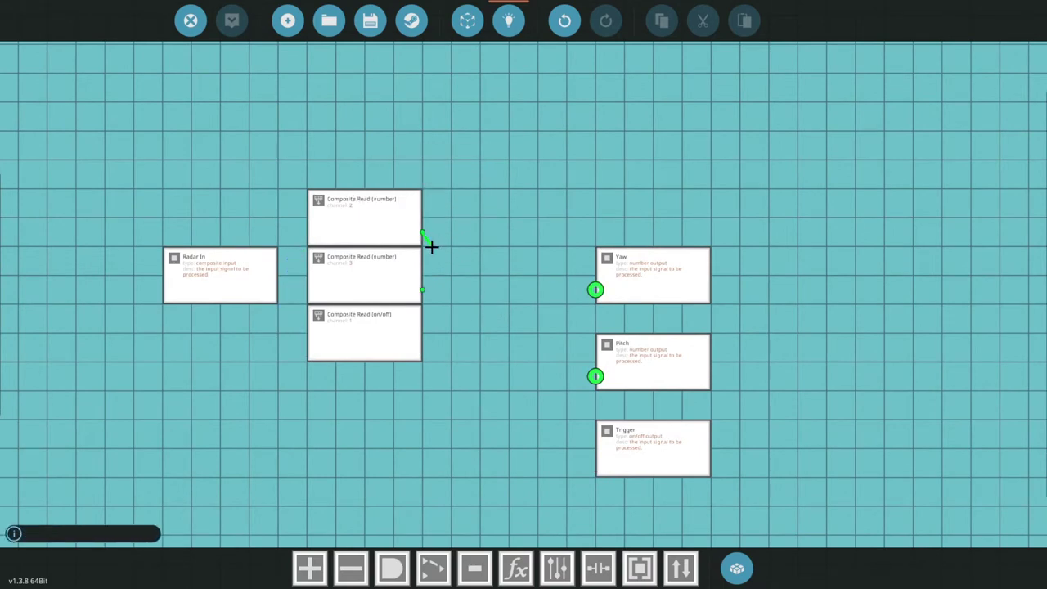
{"action": "left_click_drag", "start_coordinate": [545, 346], "coordinate": [597, 376]}
{"action": "left_click_drag", "start_coordinate": [423, 290], "coordinate": [505, 307]}
{"action": "left_click_drag", "start_coordinate": [676, 367], "coordinate": [487, 218]}
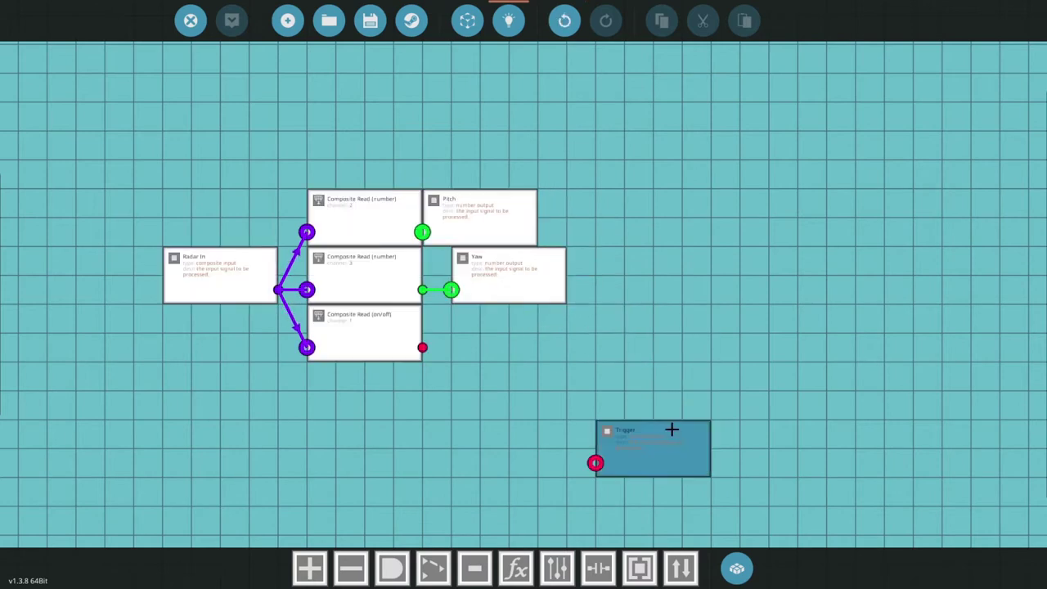
Connect the on/off read to Trigger and line up the three outputs and Radar In with the rows of composite reads
{"action": "left_click_drag", "start_coordinate": [673, 428], "coordinate": [521, 322]}
{"action": "left_click_drag", "start_coordinate": [484, 205], "coordinate": [513, 205]}
{"action": "left_click_drag", "start_coordinate": [422, 347], "coordinate": [453, 348]}
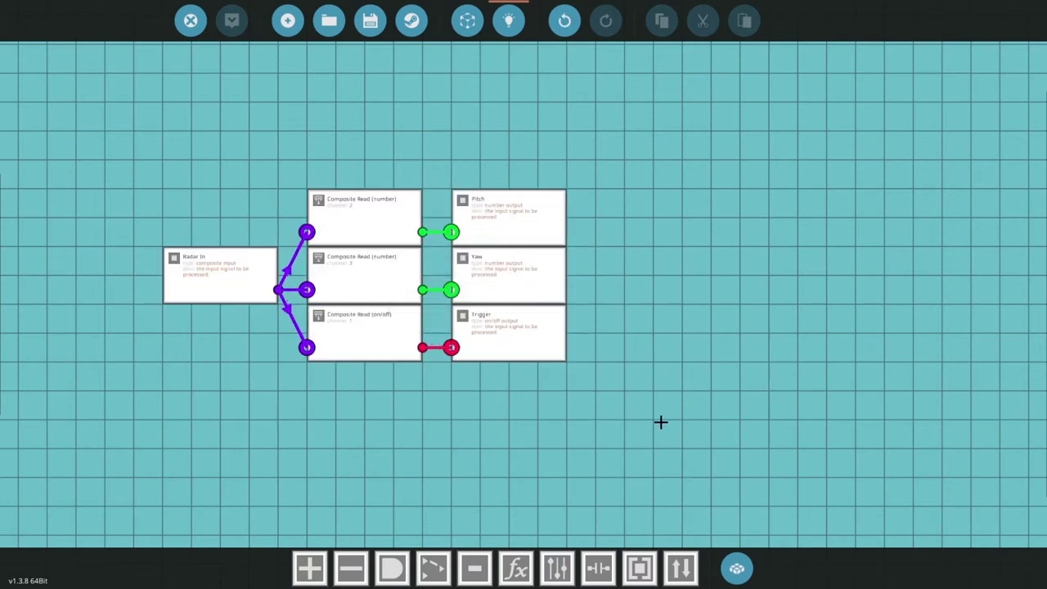
{"action": "left_click_drag", "start_coordinate": [213, 288], "coordinate": [213, 230]}
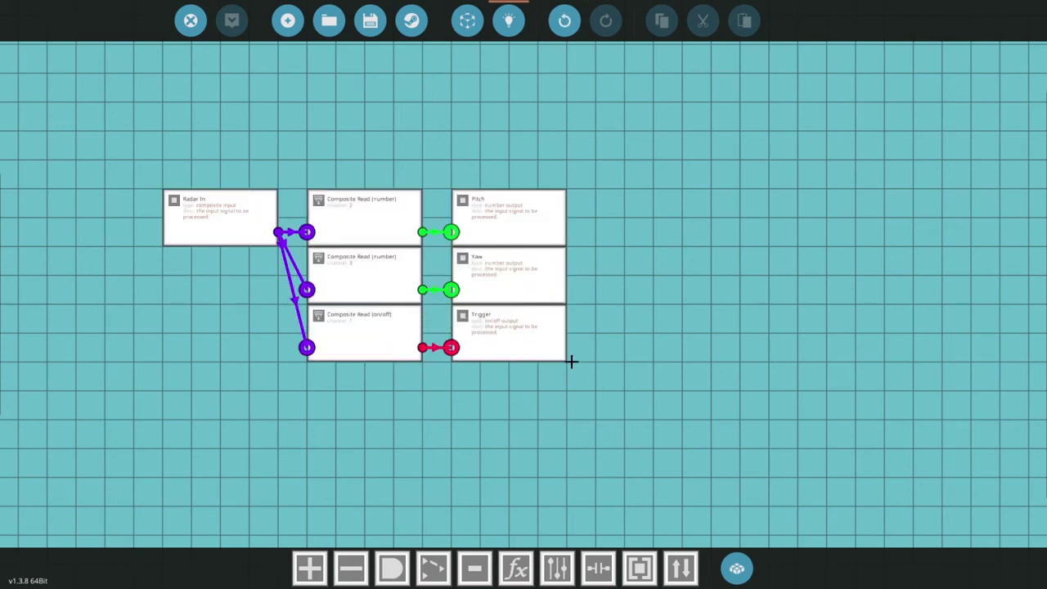
Move Pitch farther out and place two f(x) gates beyond it, one directly below the other
{"action": "left_click_drag", "start_coordinate": [463, 217], "coordinate": [616, 222]}
{"action": "left_click", "coordinate": [516, 568]}
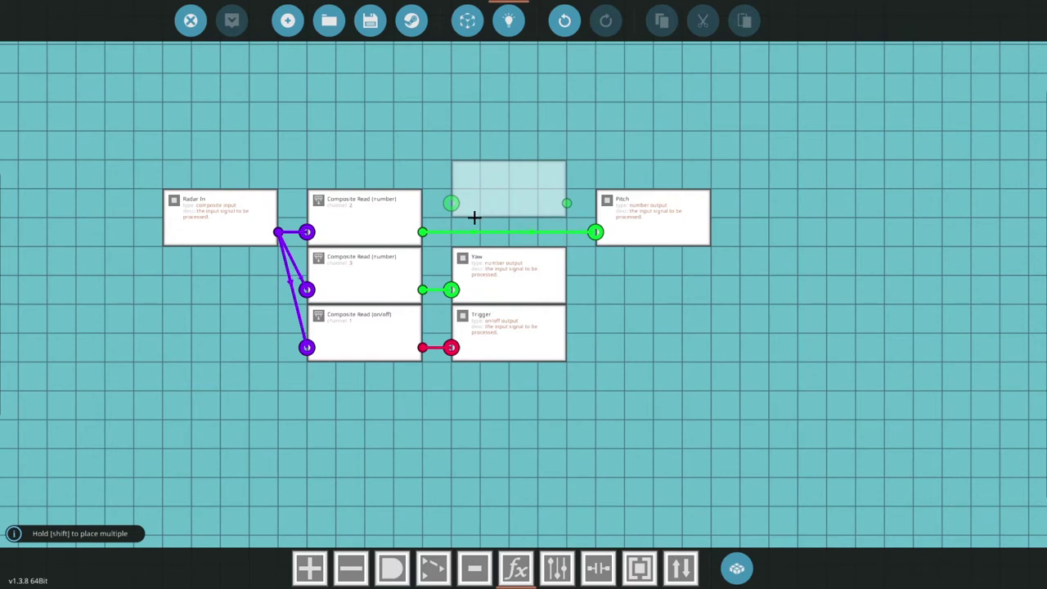
{"action": "left_click", "coordinate": [747, 230]}
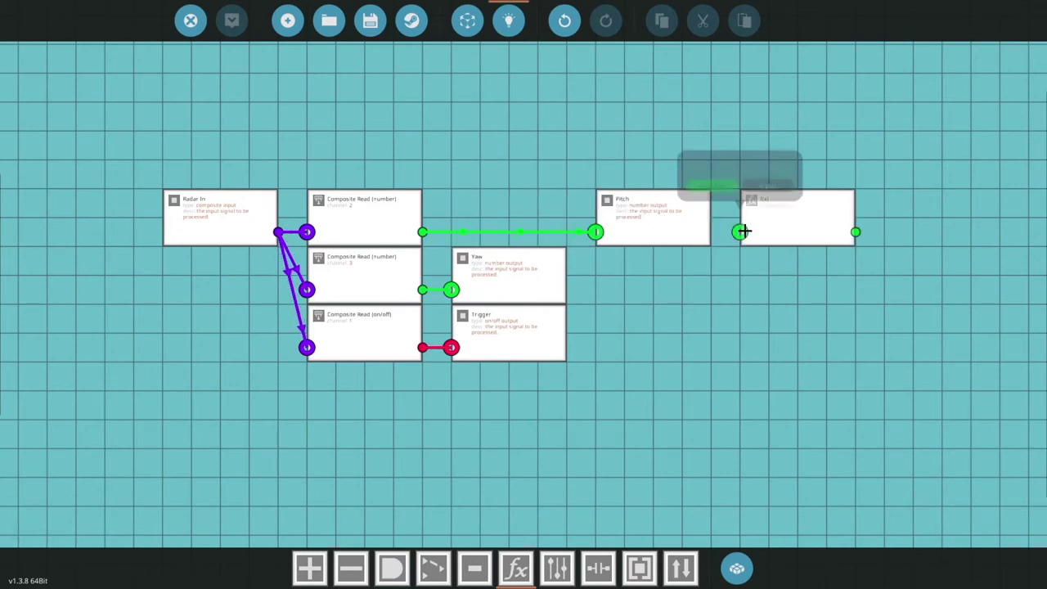
{"action": "left_click", "coordinate": [765, 300]}
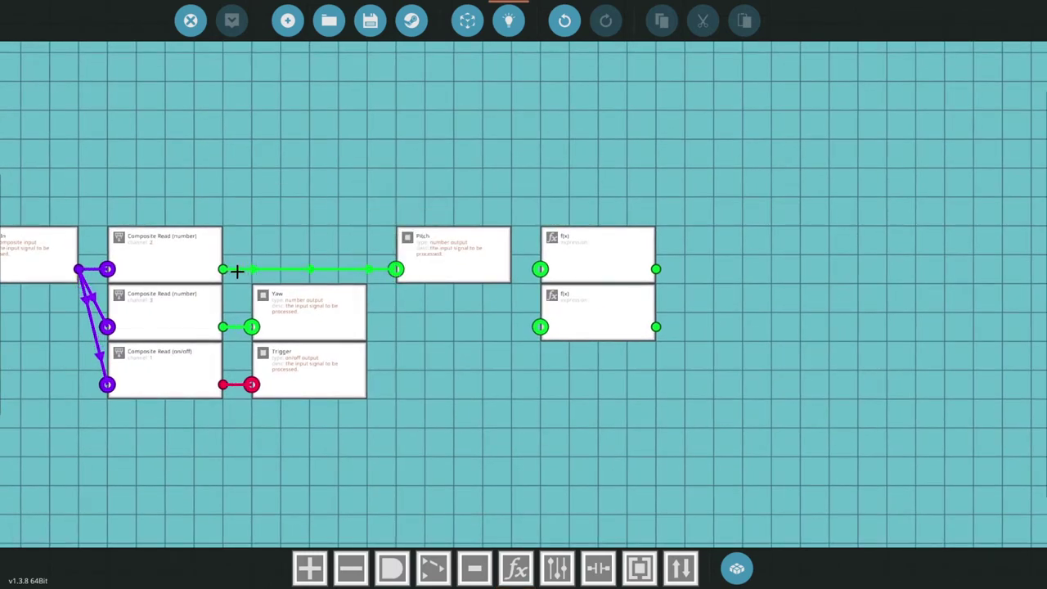
Route the channel 2 read through the upper f(x) to Pitch and the channel 3 read through the lower f(x) to Yaw, arranging the gates in rows
{"action": "left_click_drag", "start_coordinate": [224, 269], "coordinate": [541, 267]}
{"action": "left_click_drag", "start_coordinate": [541, 326], "coordinate": [225, 327]}
{"action": "left_click_drag", "start_coordinate": [253, 326], "coordinate": [650, 326]}
{"action": "left_click_drag", "start_coordinate": [400, 270], "coordinate": [656, 269]}
{"action": "left_click_drag", "start_coordinate": [455, 255], "coordinate": [727, 255]}
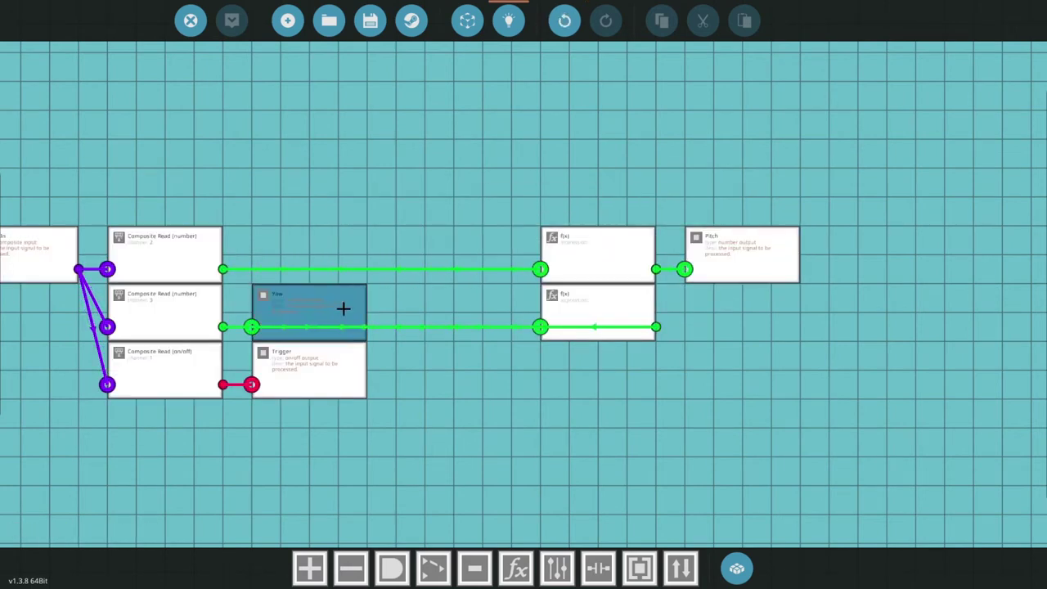
{"action": "left_click_drag", "start_coordinate": [344, 308], "coordinate": [455, 221]}
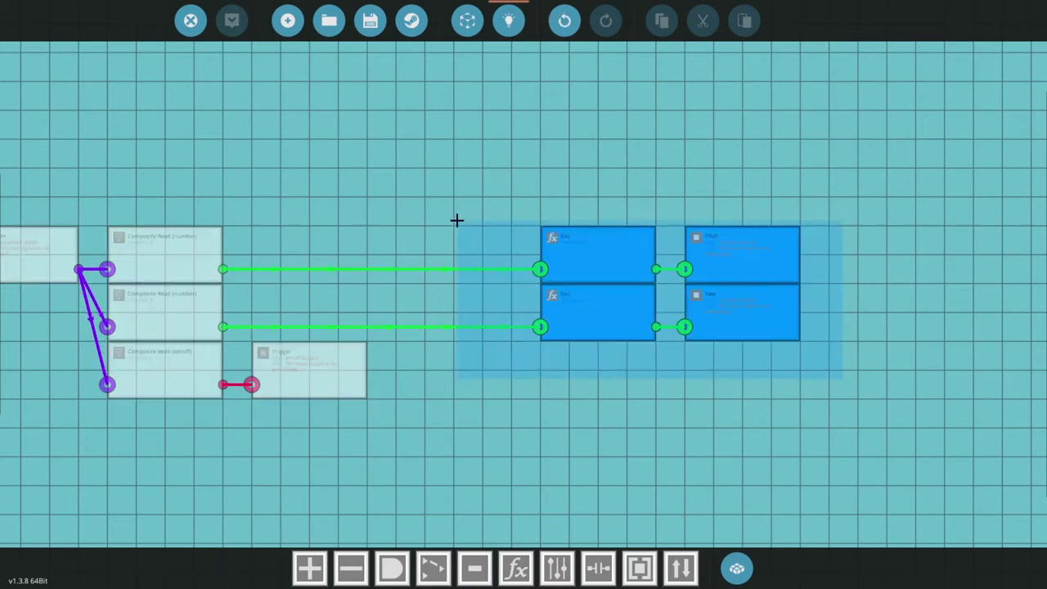
{"action": "left_click_drag", "start_coordinate": [613, 253], "coordinate": [464, 248]}
Set the expression of both f(x) gates to 4*x
{"action": "double_click", "coordinate": [464, 248]}
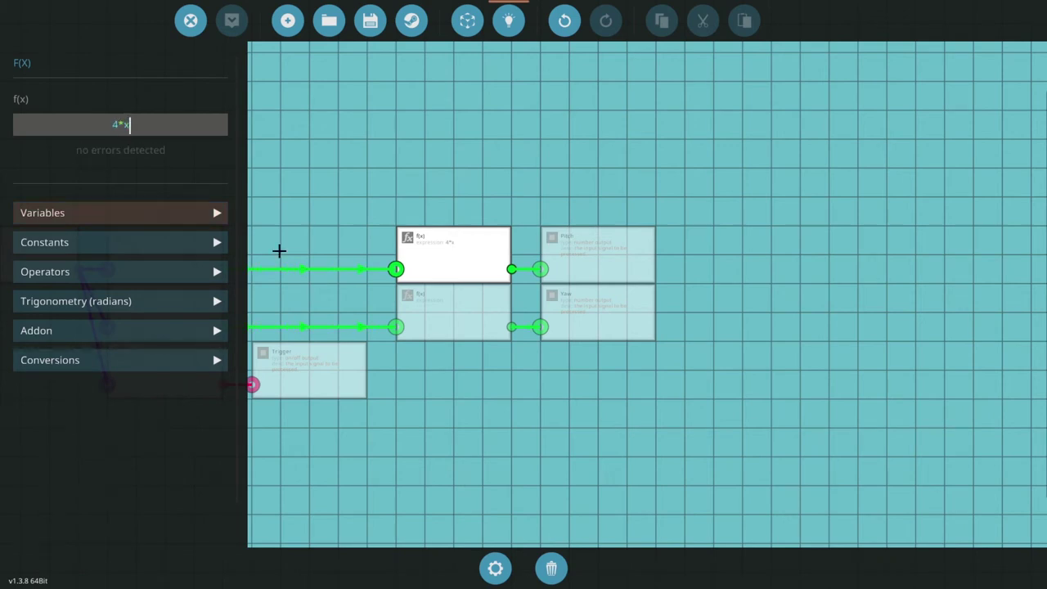
{"action": "left_click", "coordinate": [445, 302]}
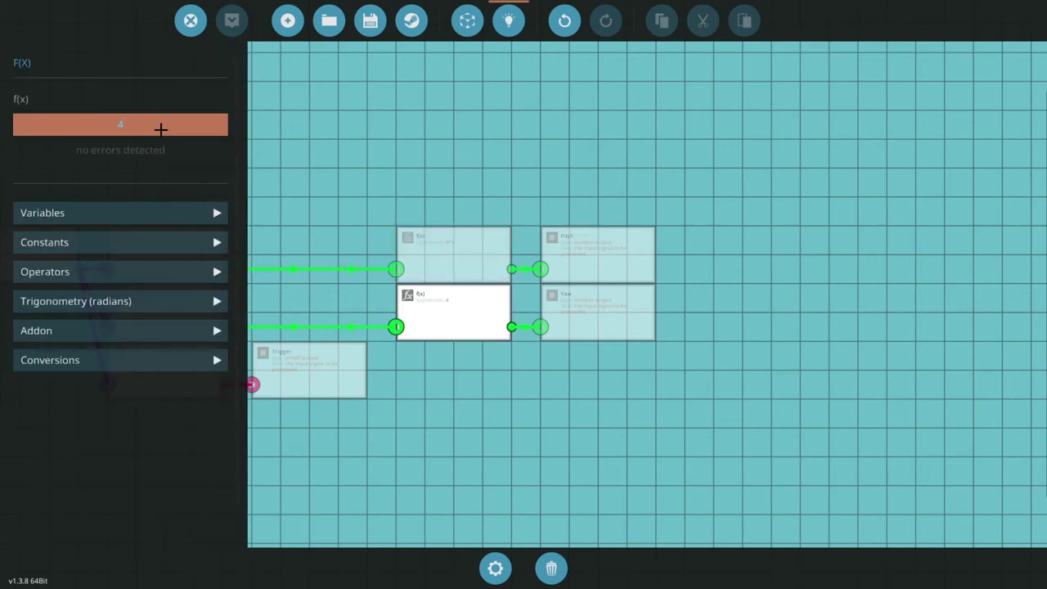
{"action": "type", "text": "*x"}
{"action": "left_click", "coordinate": [344, 143]}
{"action": "left_click_drag", "start_coordinate": [458, 195], "coordinate": [498, 212]}
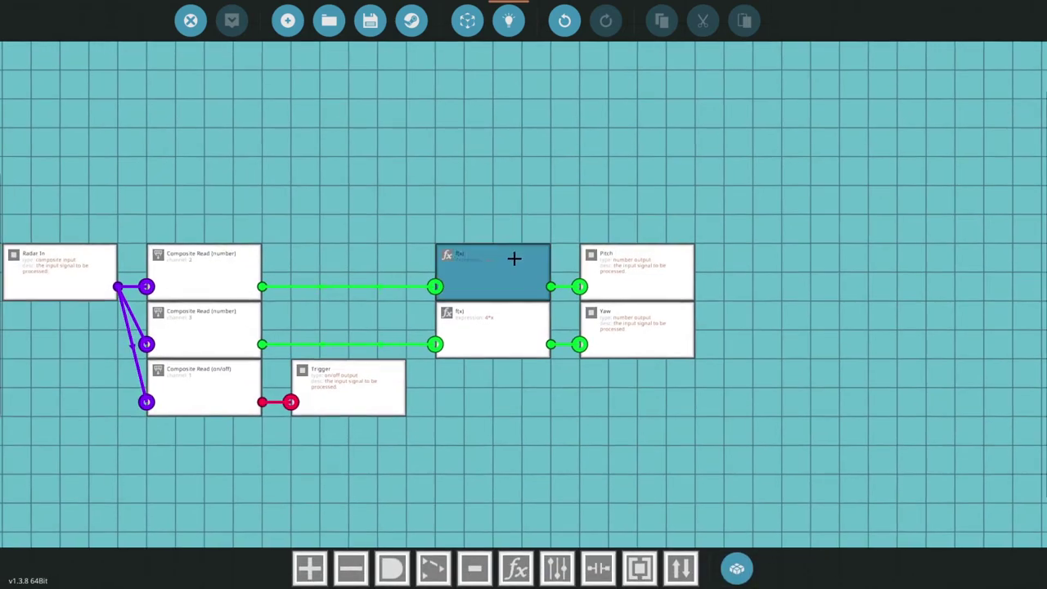
{"action": "scroll", "coordinate": [491, 259], "scroll_direction": "up", "scroll_amount": 2}
{"action": "left_click_drag", "start_coordinate": [363, 244], "coordinate": [413, 244]}
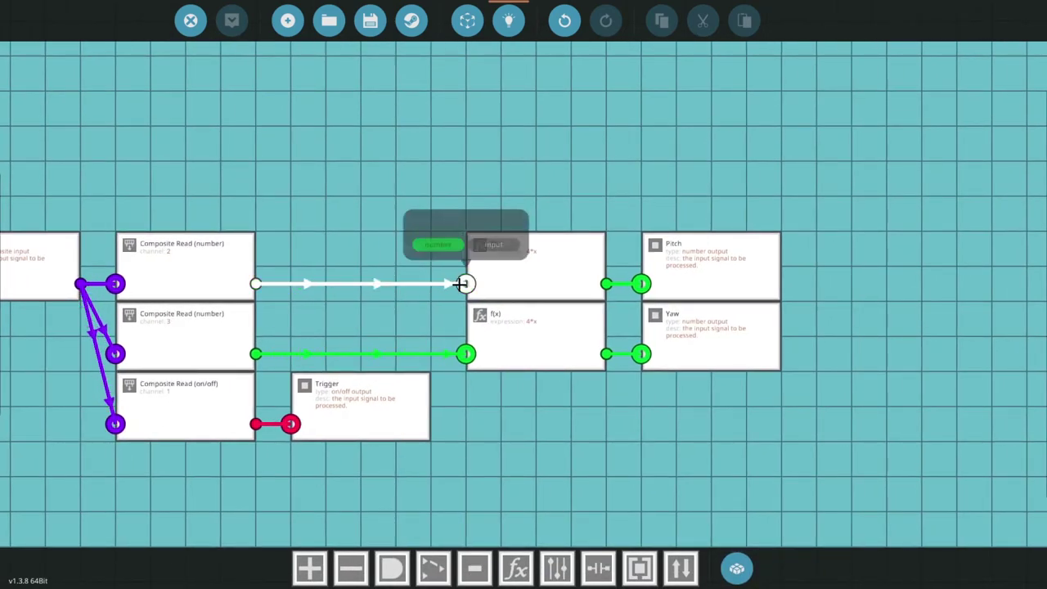
{"action": "left_click_drag", "start_coordinate": [461, 284], "coordinate": [464, 284]}
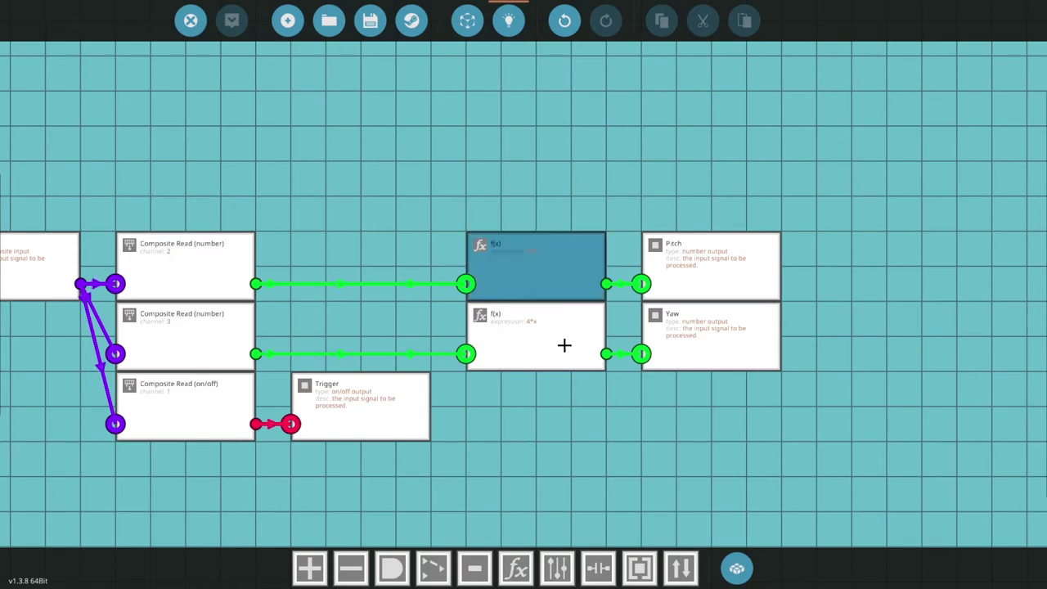
{"action": "left_click_drag", "start_coordinate": [419, 309], "coordinate": [500, 322]}
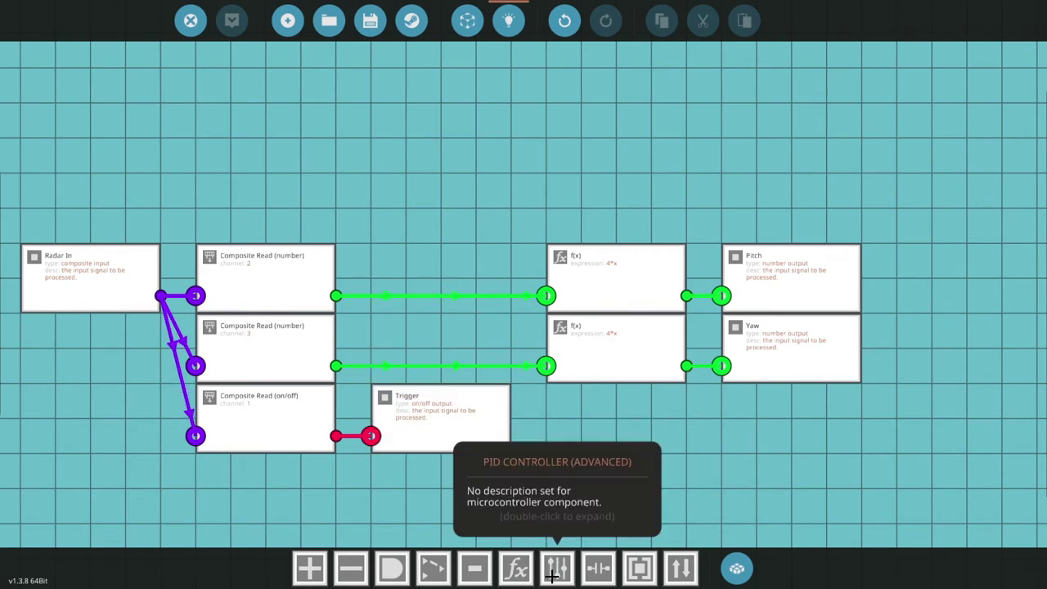
Place a Capacitor gate between the on/off read and Trigger, moving Trigger below the f(x) gates to make room
{"action": "left_click", "coordinate": [601, 577]}
{"action": "left_click_drag", "start_coordinate": [368, 512], "coordinate": [414, 450]}
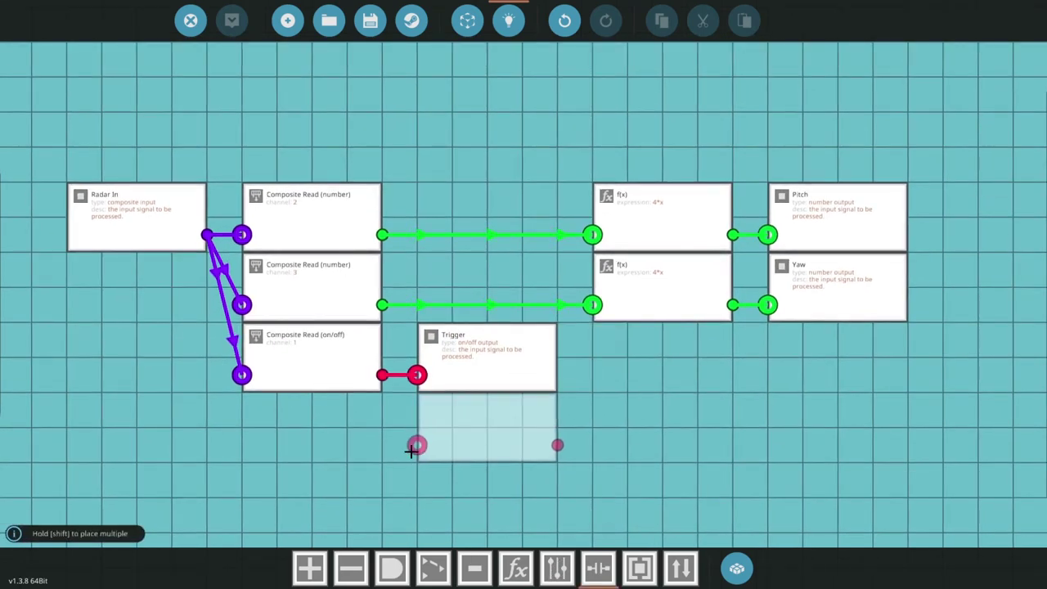
{"action": "left_click", "coordinate": [416, 451]}
{"action": "left_click_drag", "start_coordinate": [475, 350], "coordinate": [651, 349]}
{"action": "left_click_drag", "start_coordinate": [516, 439], "coordinate": [495, 365]}
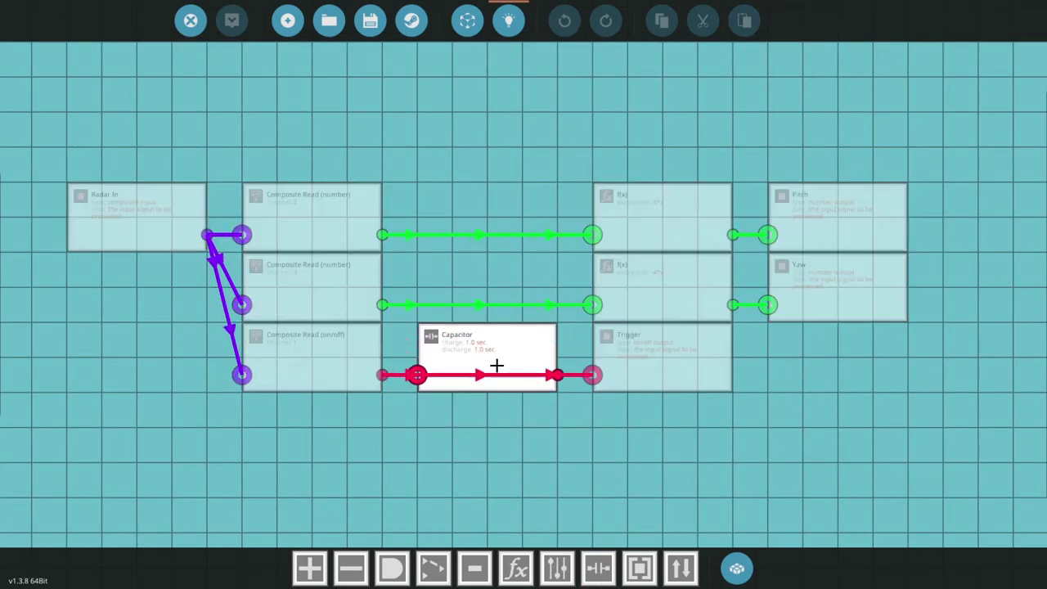
Wire the Capacitor between the on/off read and Trigger, with a 1.0 sec charge time and 0.0 sec discharge time
{"action": "left_click_drag", "start_coordinate": [417, 372], "coordinate": [418, 375]}
{"action": "left_click_drag", "start_coordinate": [558, 376], "coordinate": [595, 377]}
{"action": "left_click", "coordinate": [518, 374]}
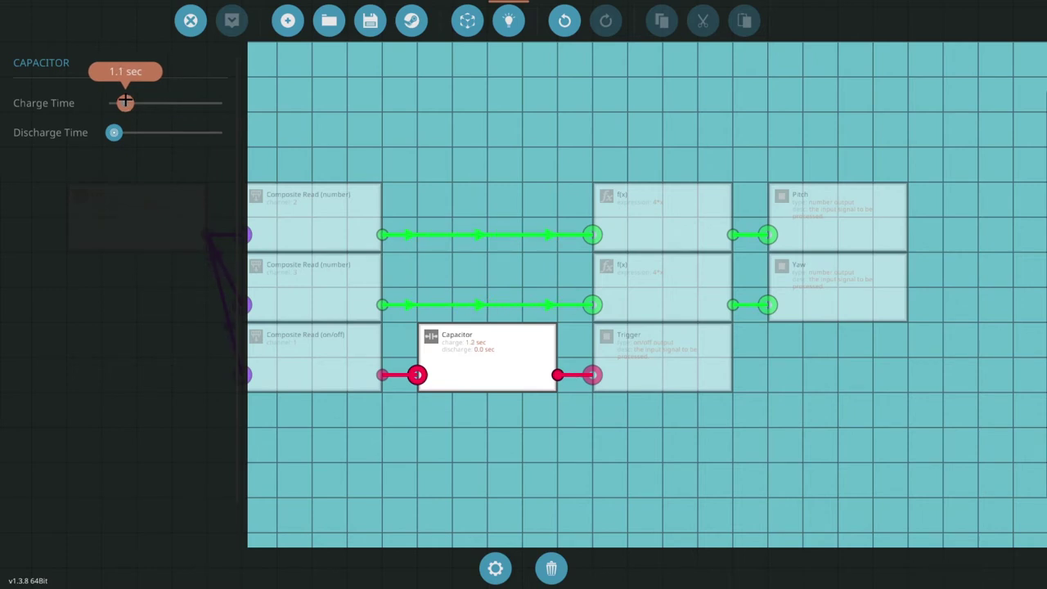
{"action": "left_click", "coordinate": [391, 157]}
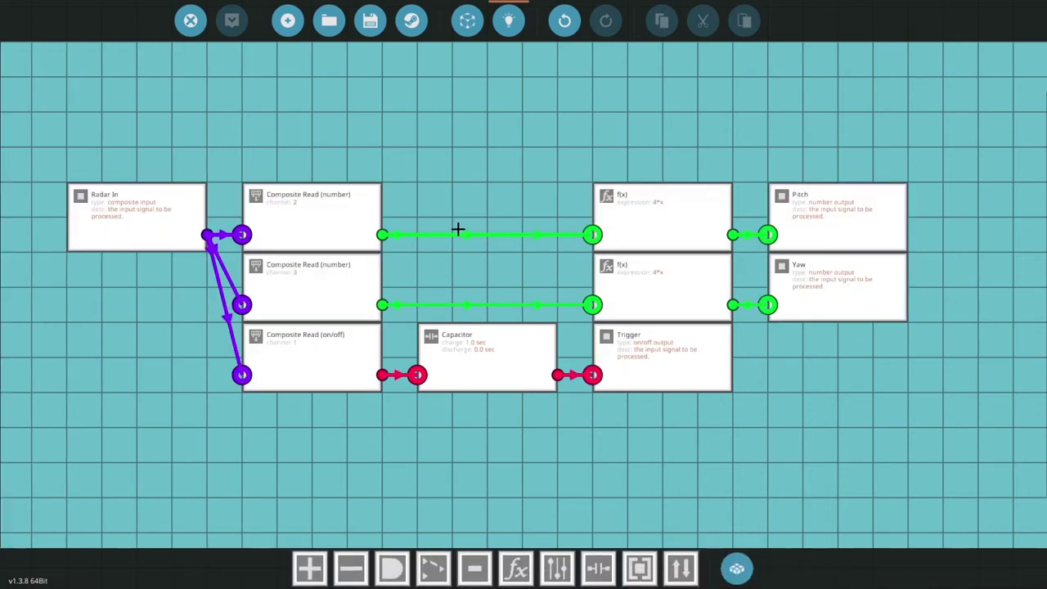
Search the logic gates for "pid", place the basic PID Controller above the Capacitor, and connect its output to the upper f(x)
{"action": "left_click_drag", "start_coordinate": [458, 229], "coordinate": [460, 291]}
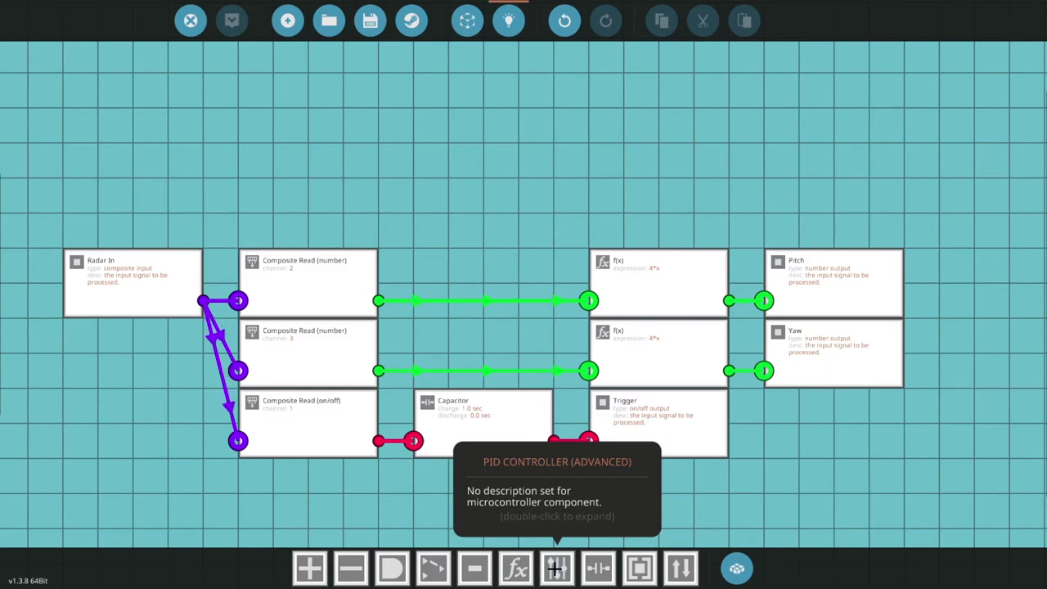
{"action": "left_click", "coordinate": [556, 566]}
{"action": "left_click", "coordinate": [737, 568]}
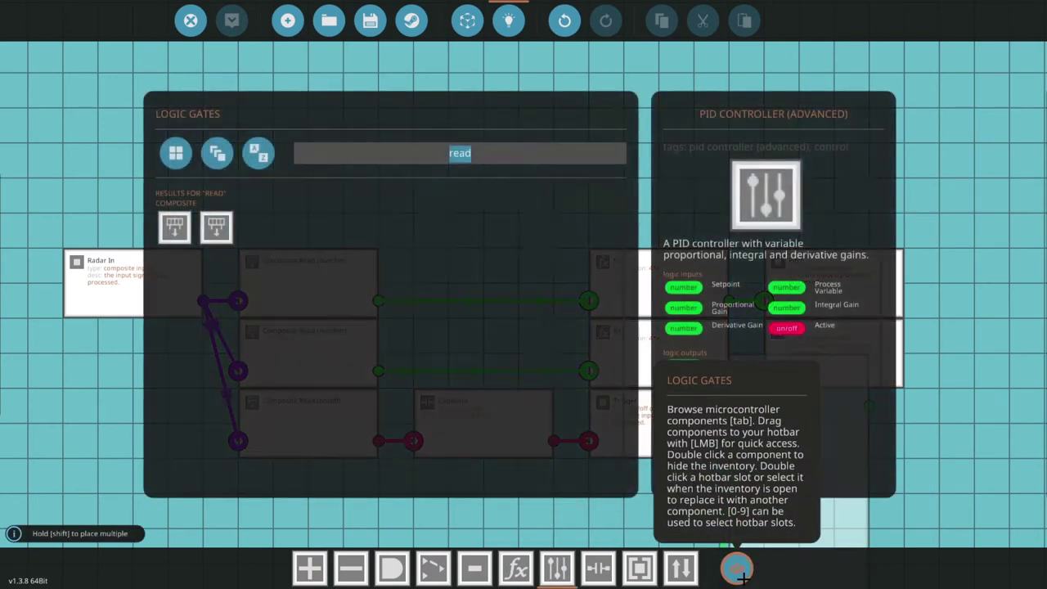
{"action": "type", "text": "pid"}
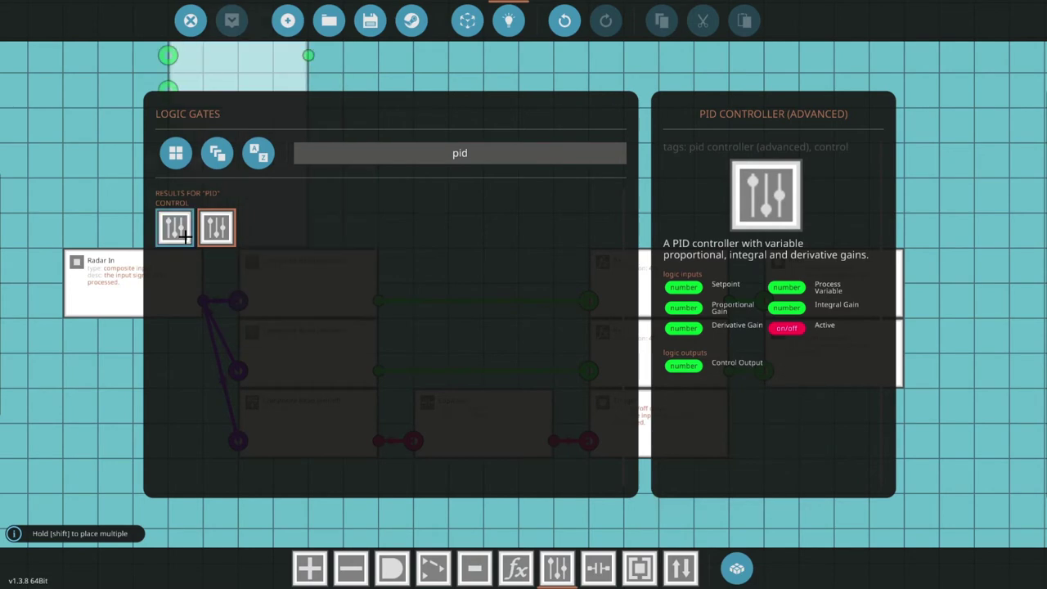
{"action": "double_click", "coordinate": [183, 234]}
{"action": "left_click", "coordinate": [434, 360]}
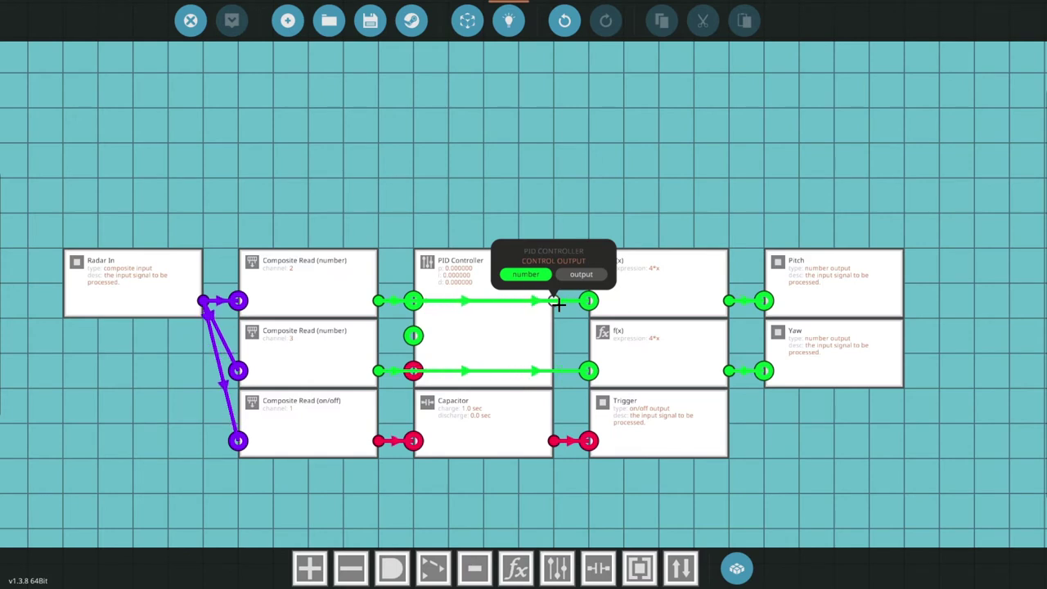
{"action": "left_click_drag", "start_coordinate": [557, 304], "coordinate": [586, 301]}
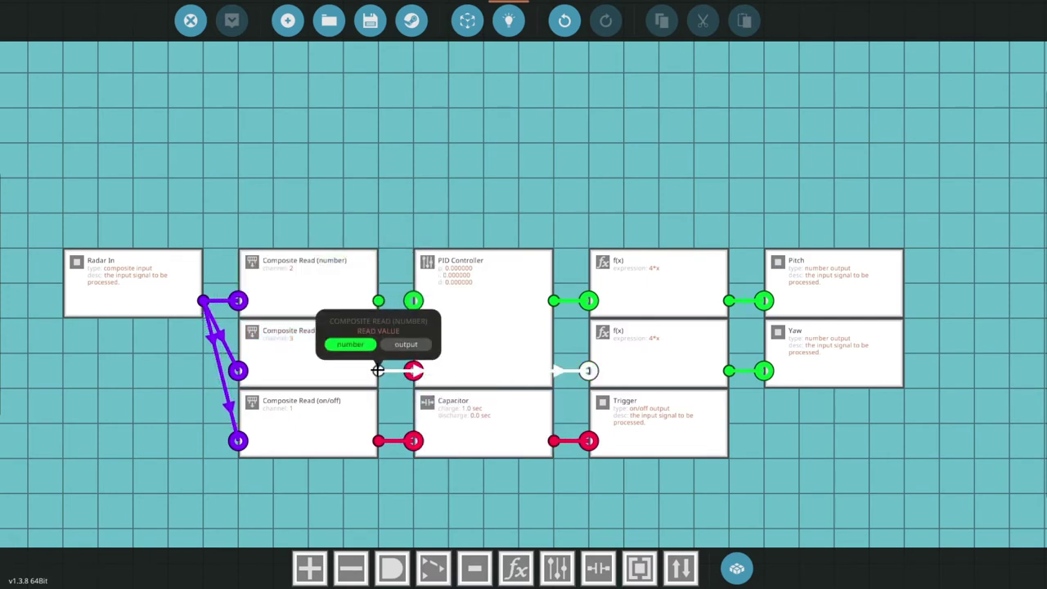
Swap the number reads so channel 3 is on top feeding the PID Controller's process variable and channel 2 feeds the lower f(x)
{"action": "left_click_drag", "start_coordinate": [378, 371], "coordinate": [395, 346]}
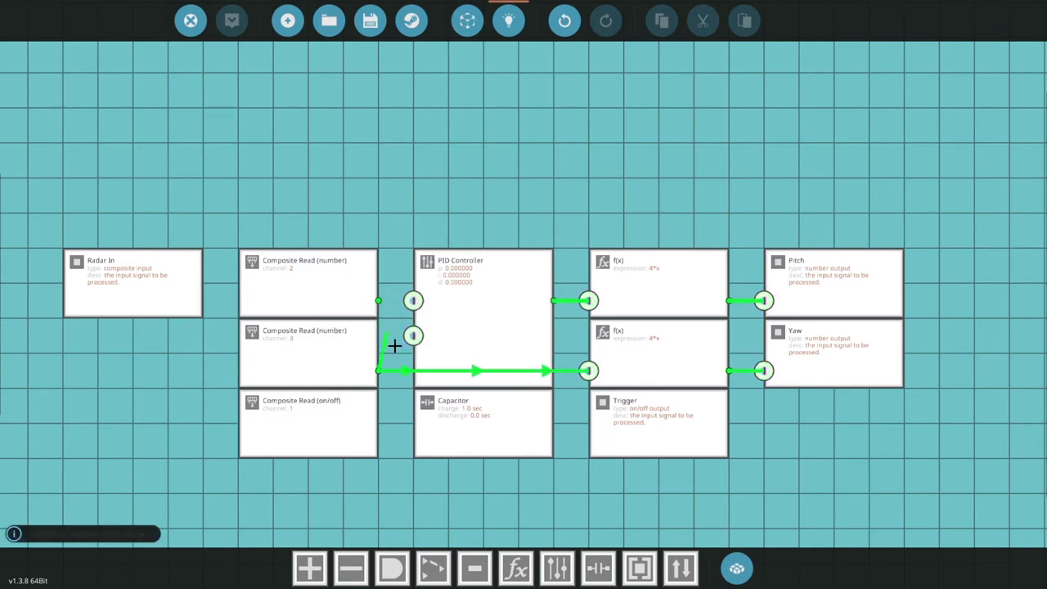
{"action": "left_click_drag", "start_coordinate": [399, 304], "coordinate": [589, 371]}
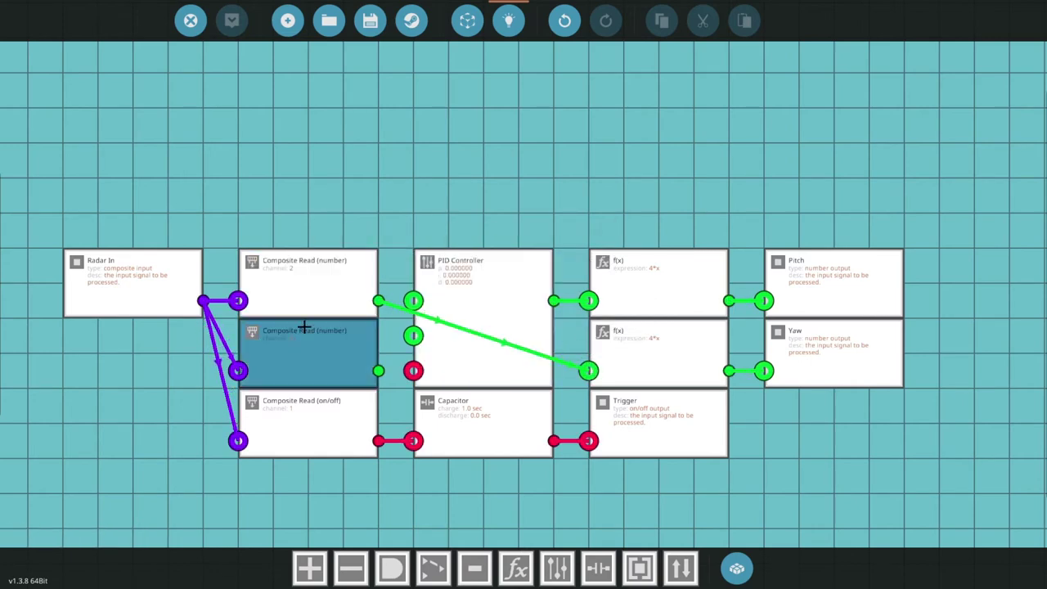
{"action": "left_click_drag", "start_coordinate": [304, 327], "coordinate": [347, 306]}
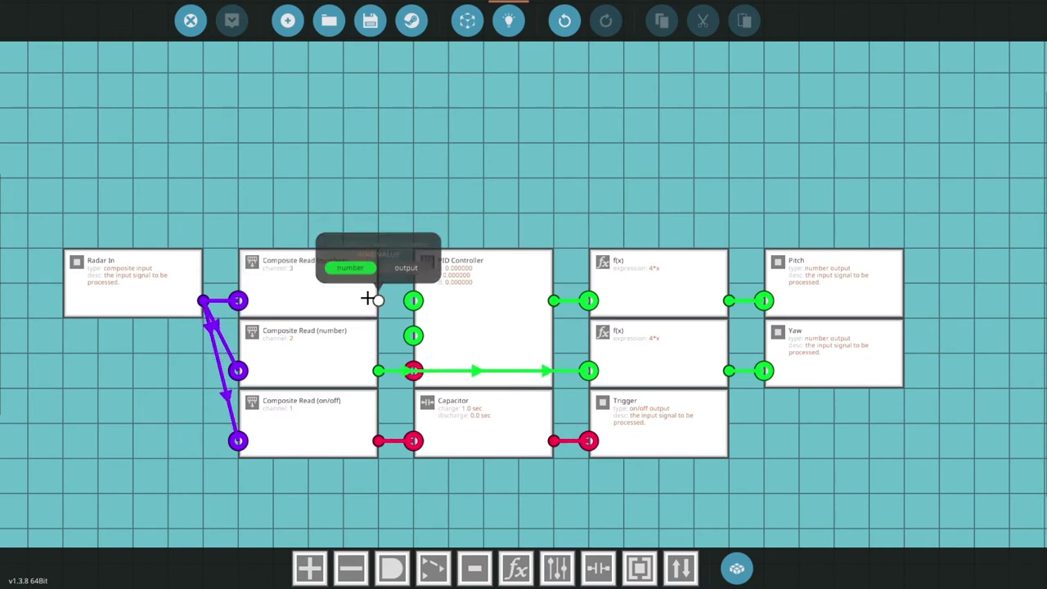
{"action": "left_click_drag", "start_coordinate": [370, 299], "coordinate": [412, 334]}
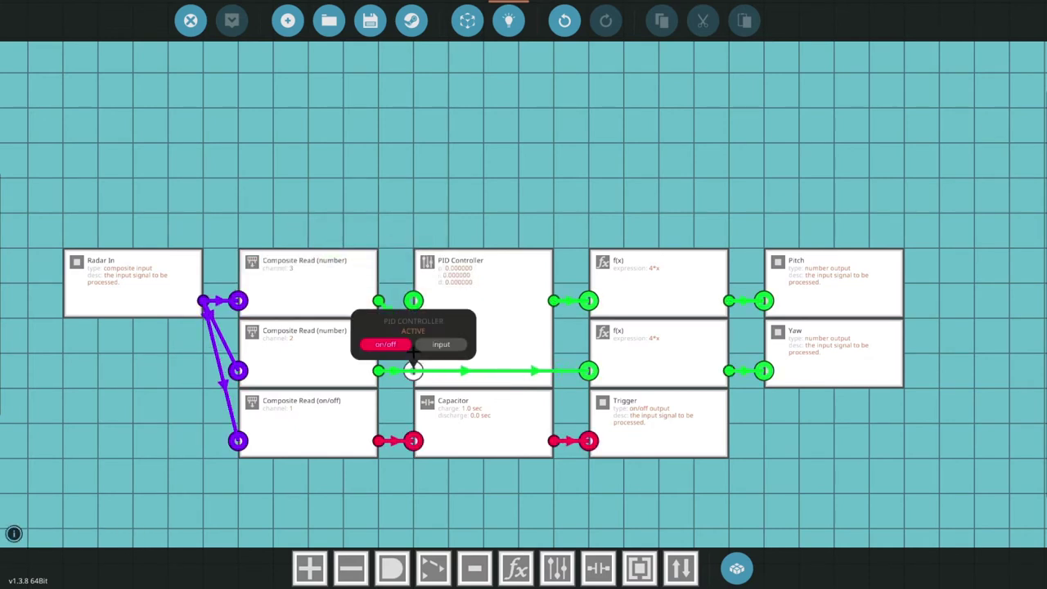
Set the PID Controller's proportional gain to 1 and derivative gain to 1
{"action": "left_click", "coordinate": [478, 295]}
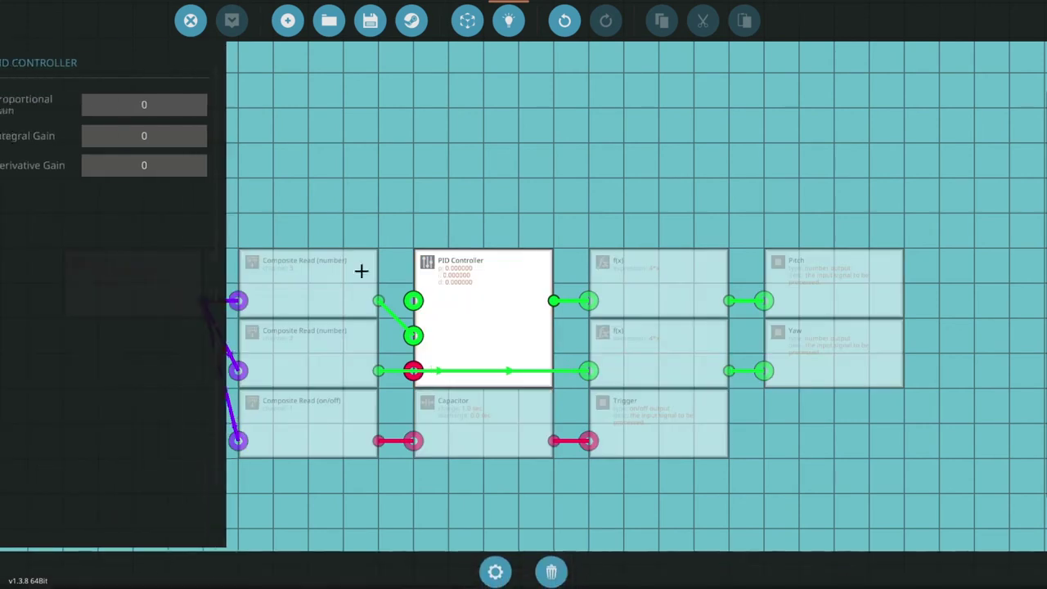
{"action": "left_click", "coordinate": [192, 105]}
{"action": "type", "text": "1"}
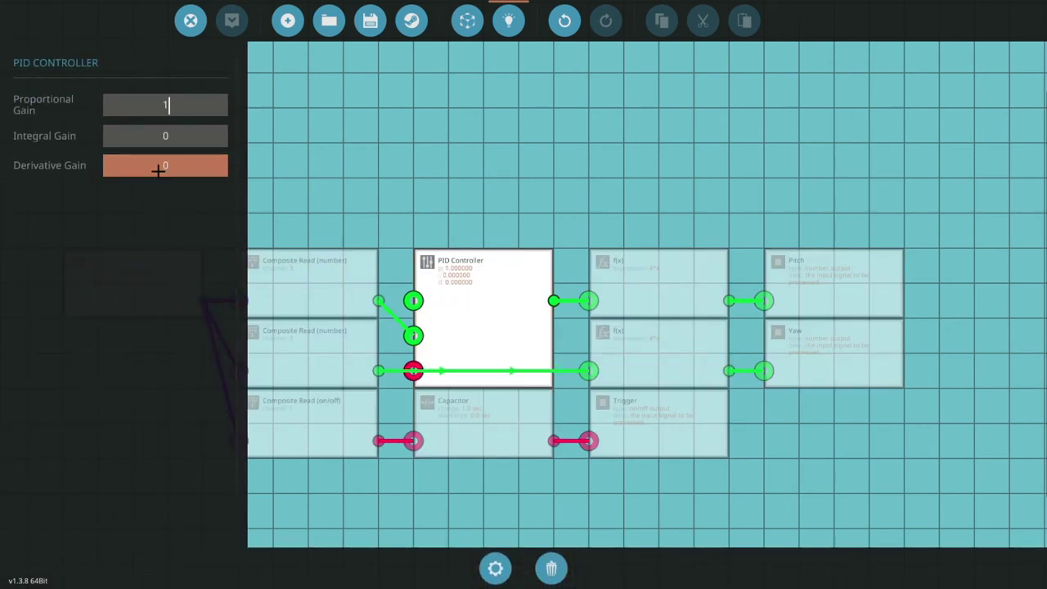
{"action": "left_click", "coordinate": [456, 208]}
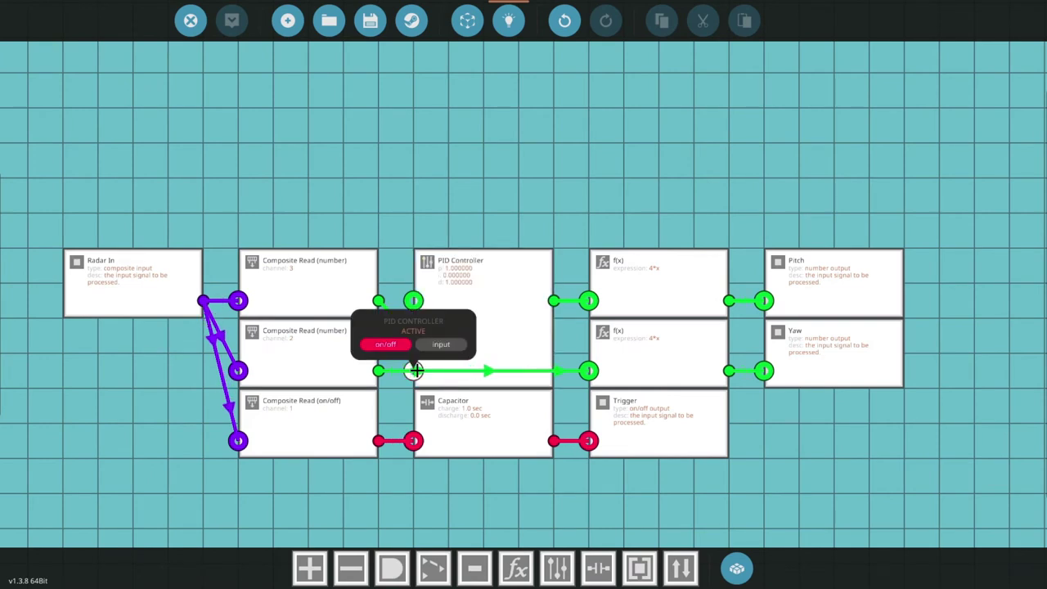
{"action": "left_click", "coordinate": [493, 301]}
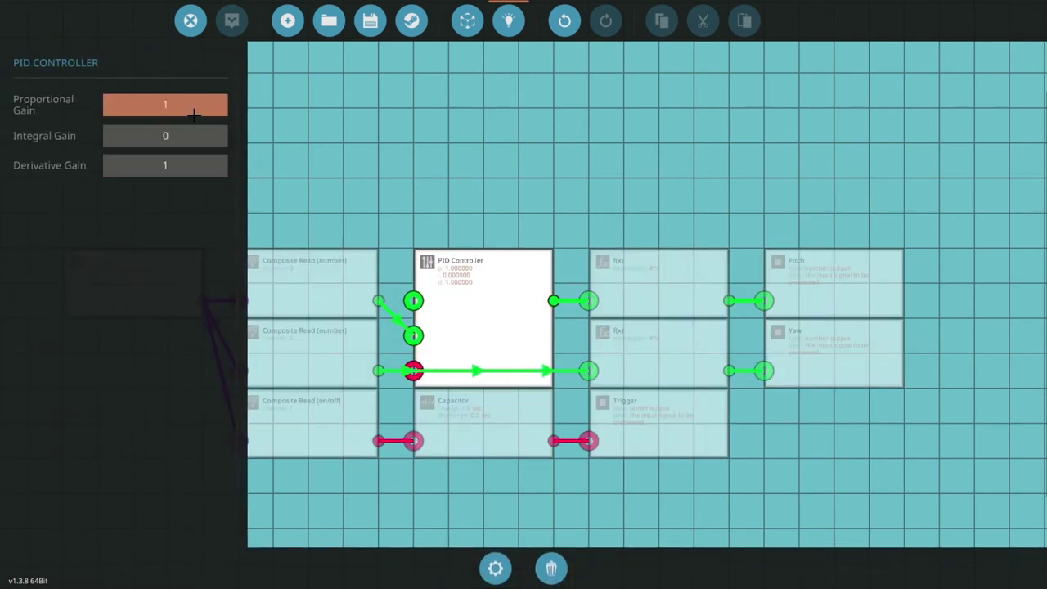
{"action": "left_click", "coordinate": [316, 136]}
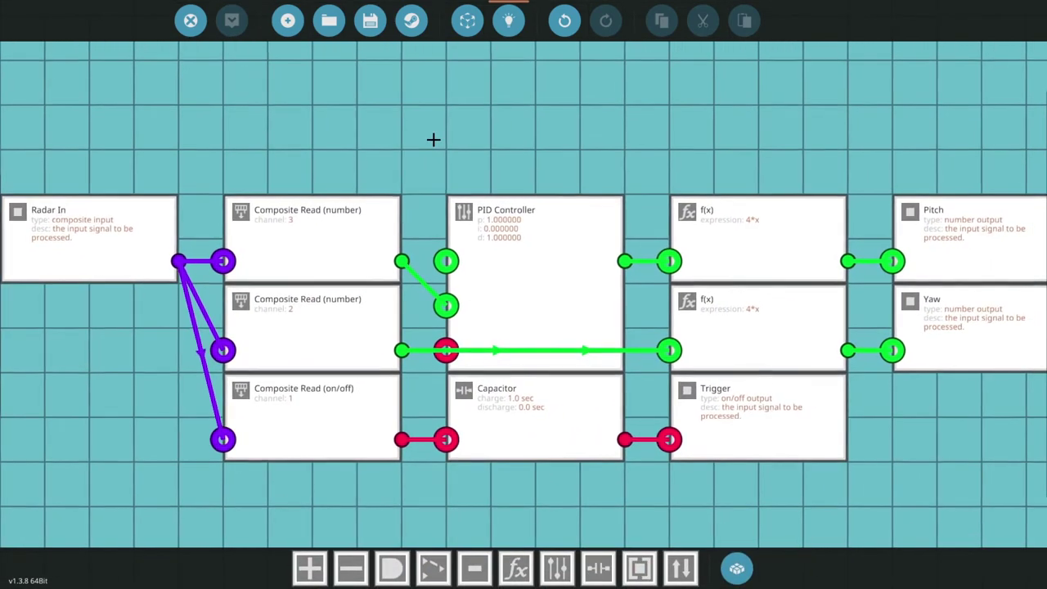
{"action": "scroll", "coordinate": [433, 140], "scroll_direction": "down", "scroll_amount": 2}
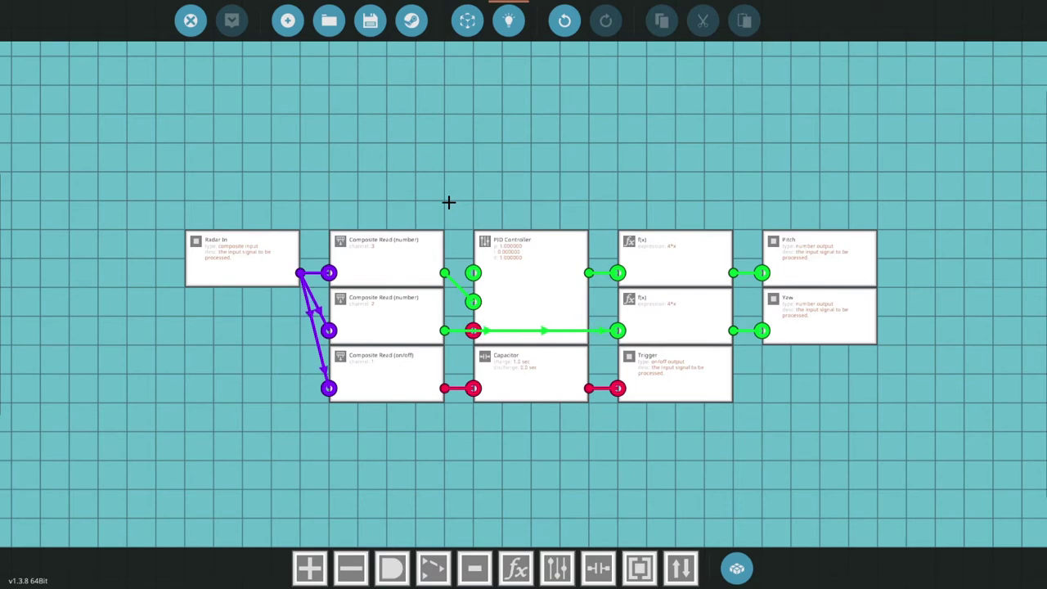
{"action": "scroll", "coordinate": [449, 203], "scroll_direction": "up", "scroll_amount": 1}
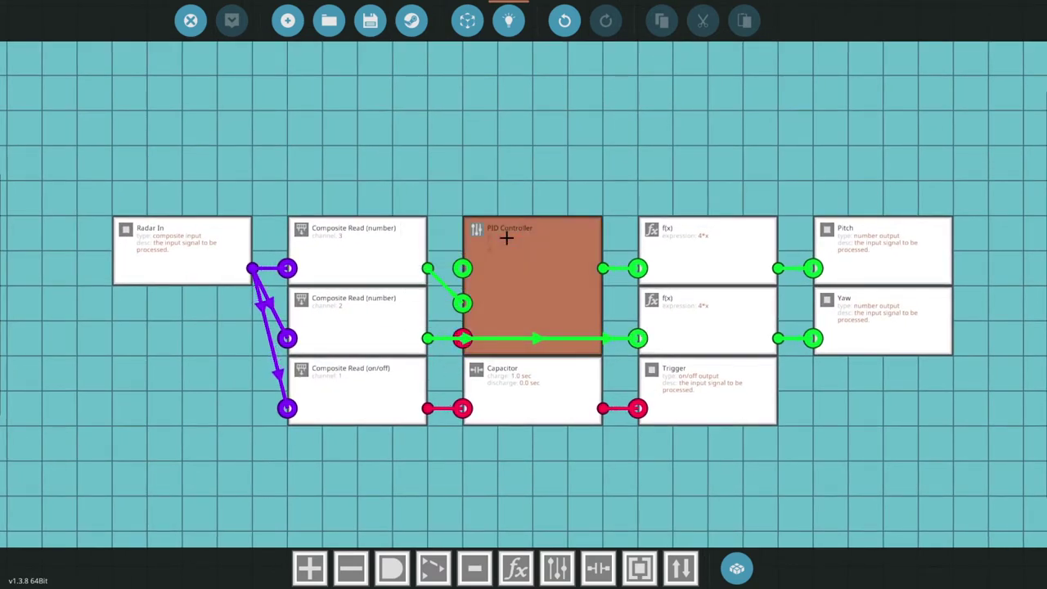
Connect the channel 1 on/off read to the PID Controller's Active input
{"action": "left_click", "coordinate": [507, 238]}
{"action": "left_click", "coordinate": [445, 162]}
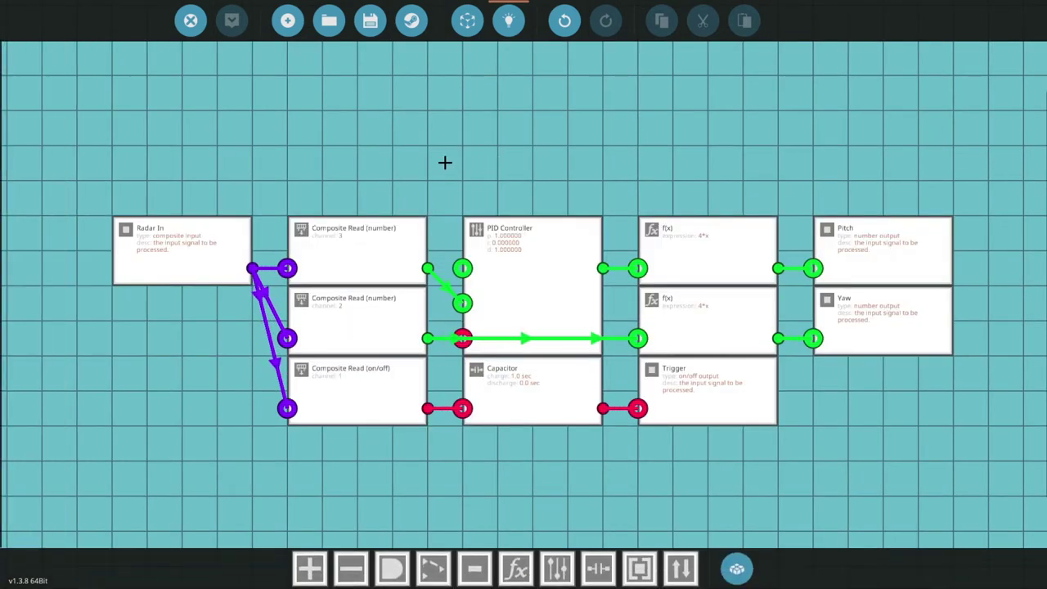
{"action": "left_click_drag", "start_coordinate": [446, 162], "coordinate": [447, 184]}
{"action": "scroll", "coordinate": [425, 428], "scroll_direction": "up", "scroll_amount": 2}
{"action": "left_click_drag", "start_coordinate": [403, 460], "coordinate": [411, 448]}
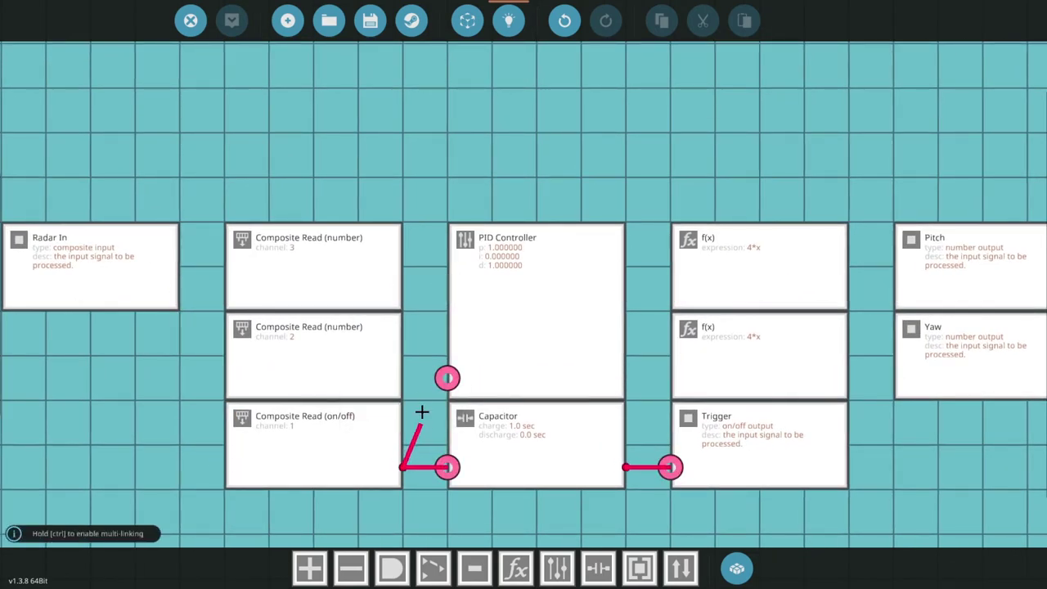
{"action": "left_click_drag", "start_coordinate": [421, 412], "coordinate": [472, 350]}
{"action": "scroll", "coordinate": [442, 378], "scroll_direction": "down", "scroll_amount": 3}
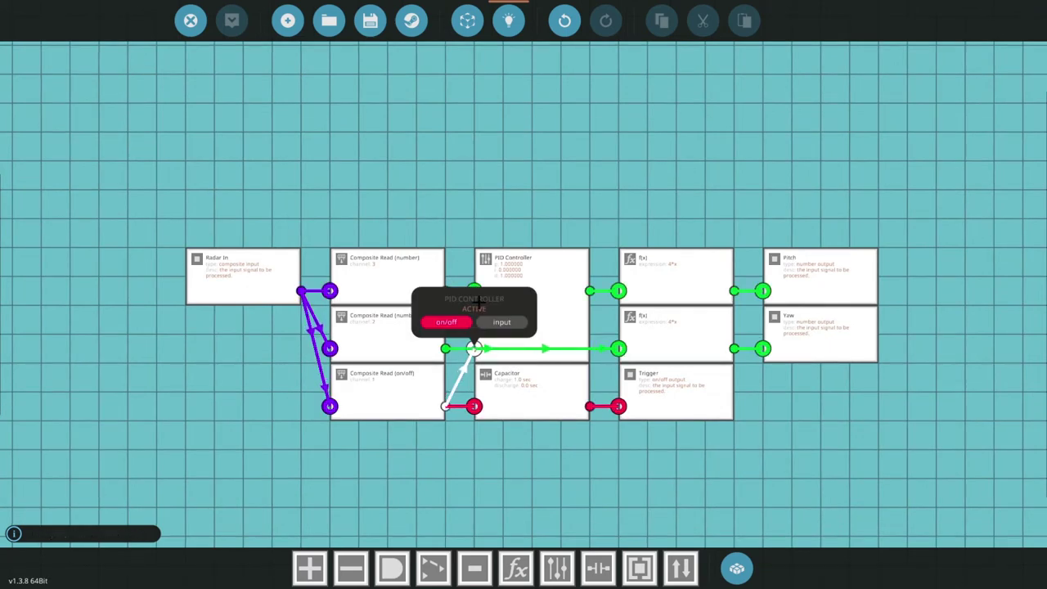
{"action": "scroll", "coordinate": [475, 245], "scroll_direction": "up", "scroll_amount": 2}
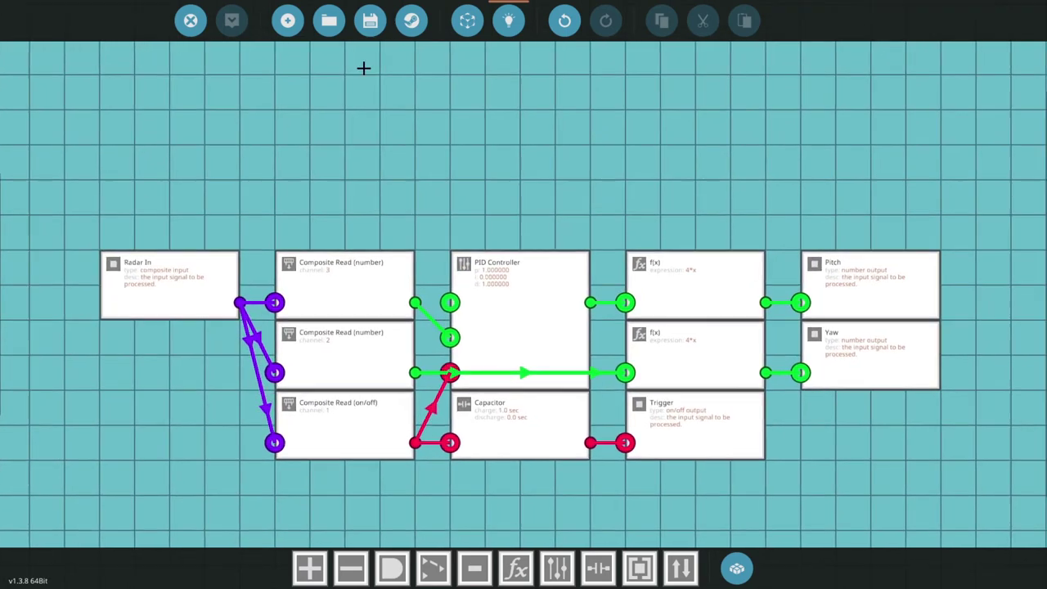
Save the microcontroller as "Phalanx Turret" and return to the vehicle editor
{"action": "left_click", "coordinate": [370, 20]}
{"action": "left_click", "coordinate": [227, 272]}
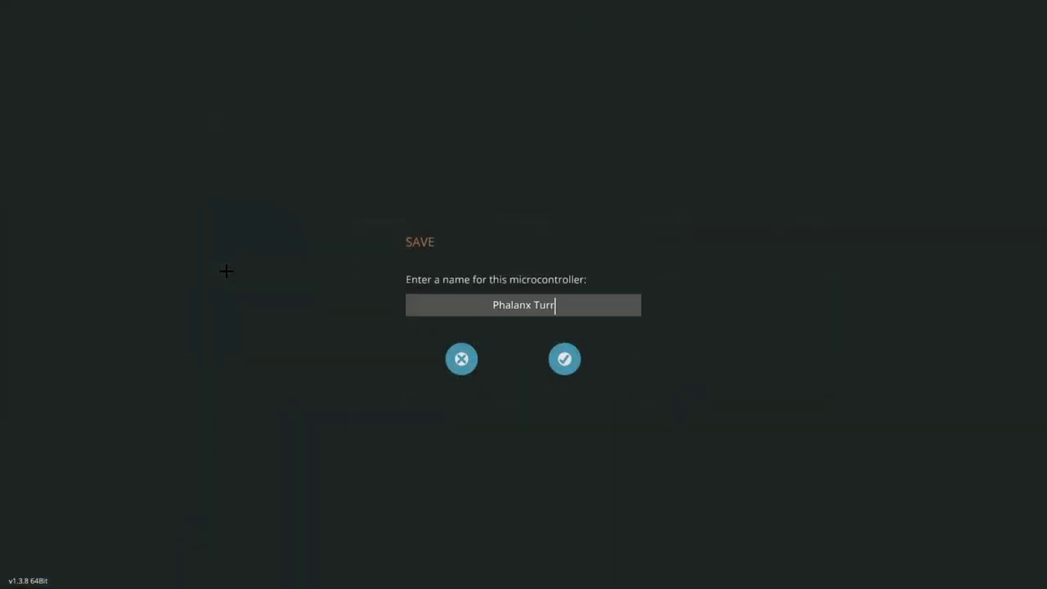
{"action": "key", "text": "Return"}
{"action": "left_click", "coordinate": [191, 20]}
Search the component inventory for the microcontroller using "phala" and "ph"
{"action": "key", "text": "q"}
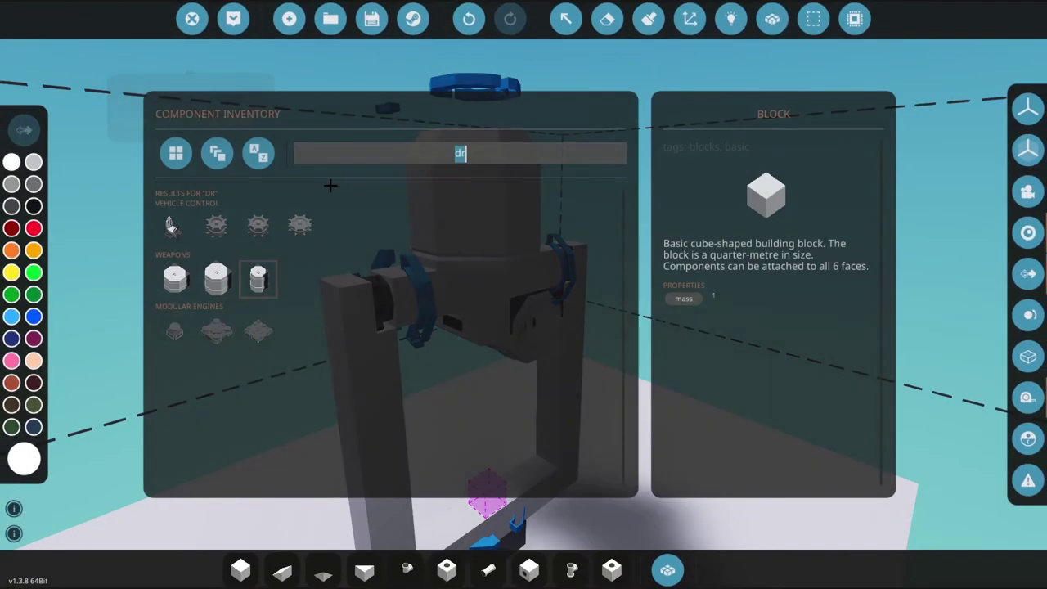
{"action": "type", "text": "phala"}
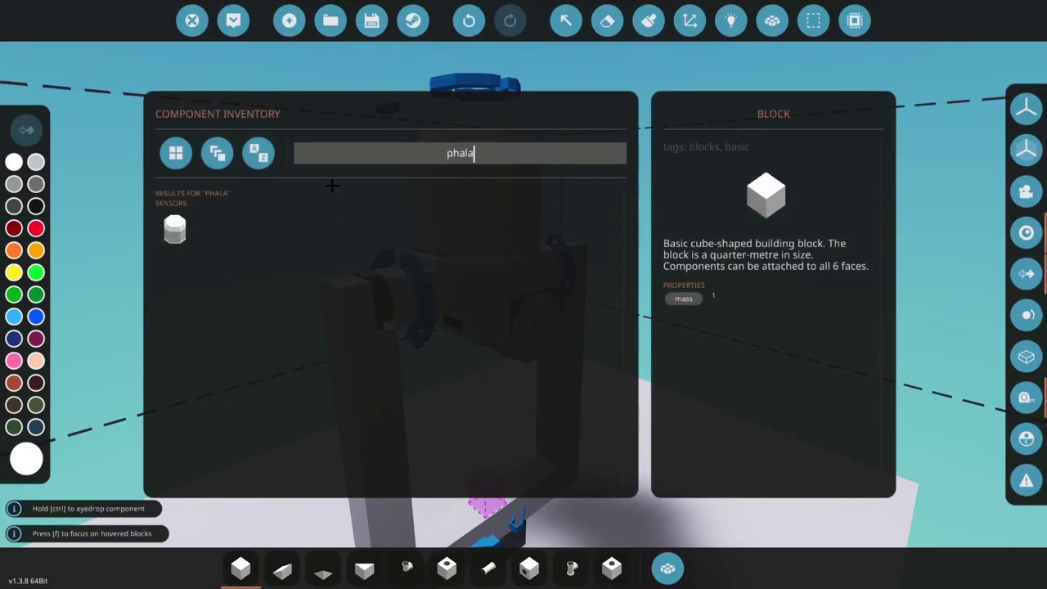
{"action": "key", "text": "BackSpace"}
{"action": "key", "text": "BackSpace"}
{"action": "key", "text": "BackSpace"}
{"action": "key", "text": "BackSpace"}
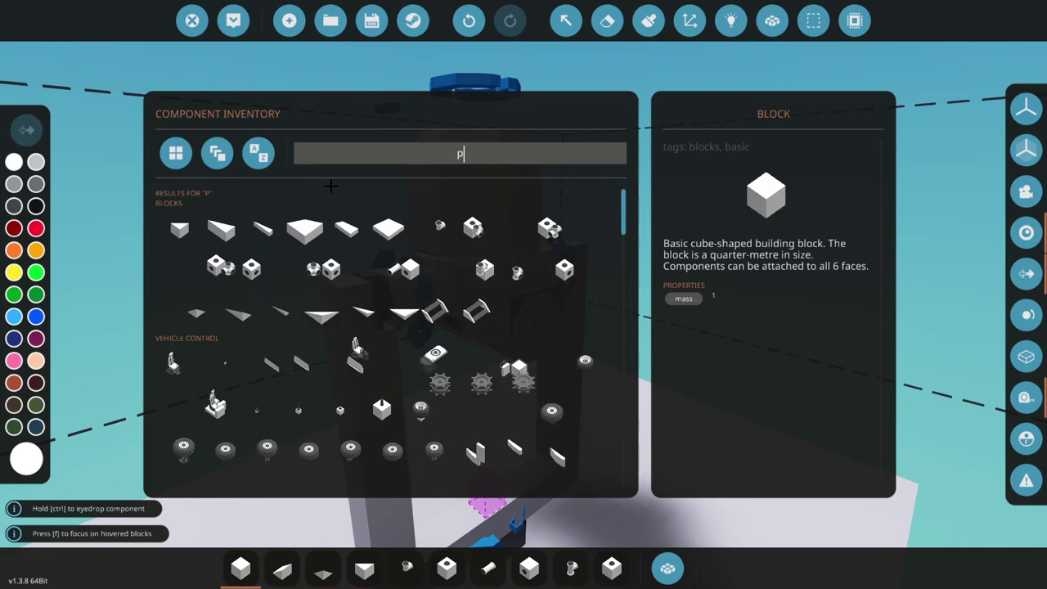
{"action": "type", "text": "ph"}
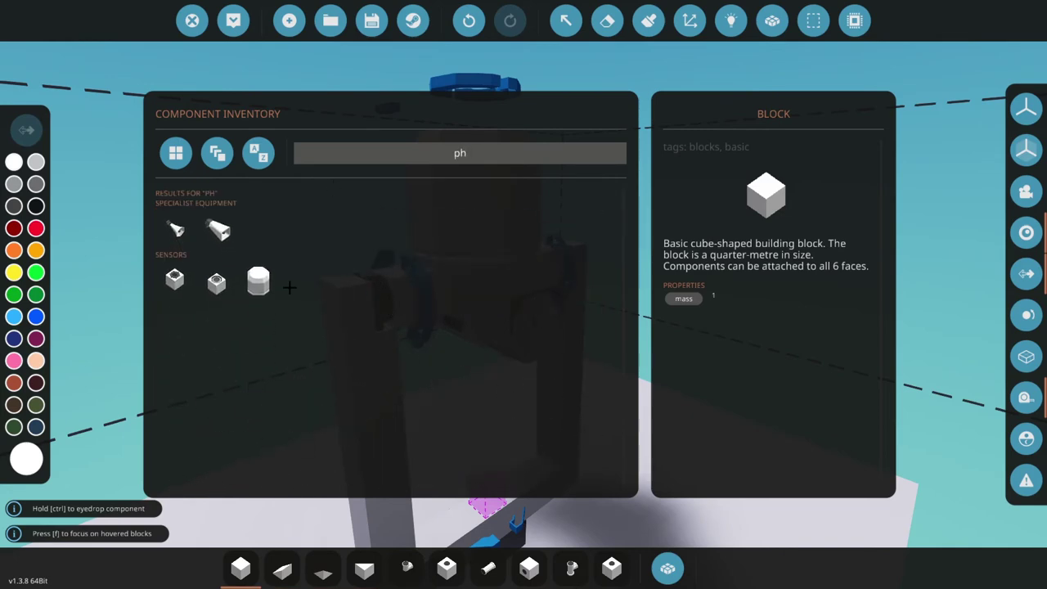
{"action": "key", "text": "BackSpace"}
{"action": "key", "text": "BackSpace"}
Find the Radar Turret microcontroller by searching "turret", orient it upright, and place it on the back of the light autocannon
{"action": "type", "text": "turret"}
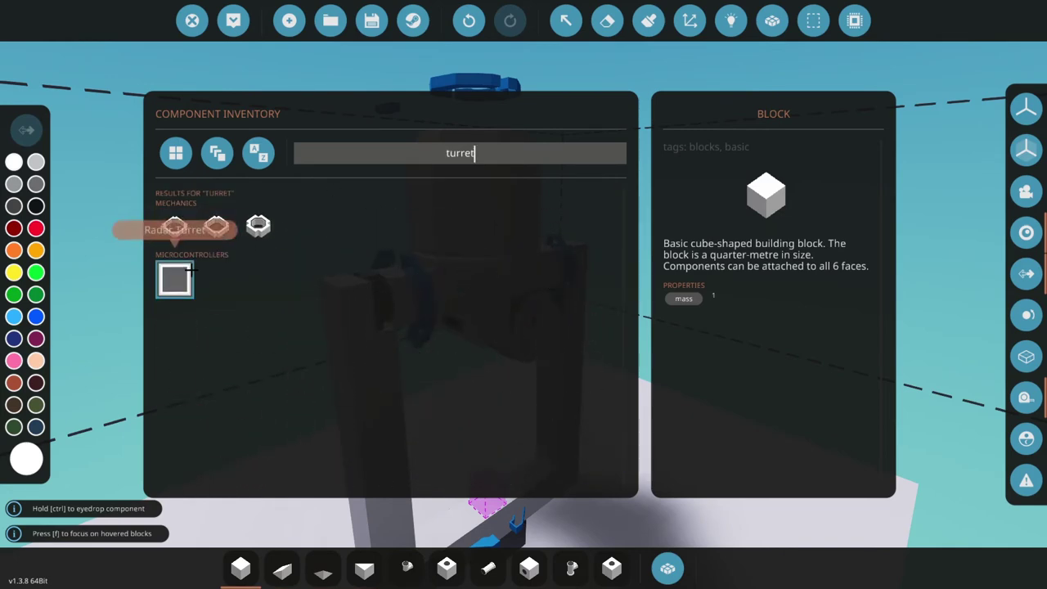
{"action": "left_click", "coordinate": [178, 229]}
{"action": "key", "text": "f"}
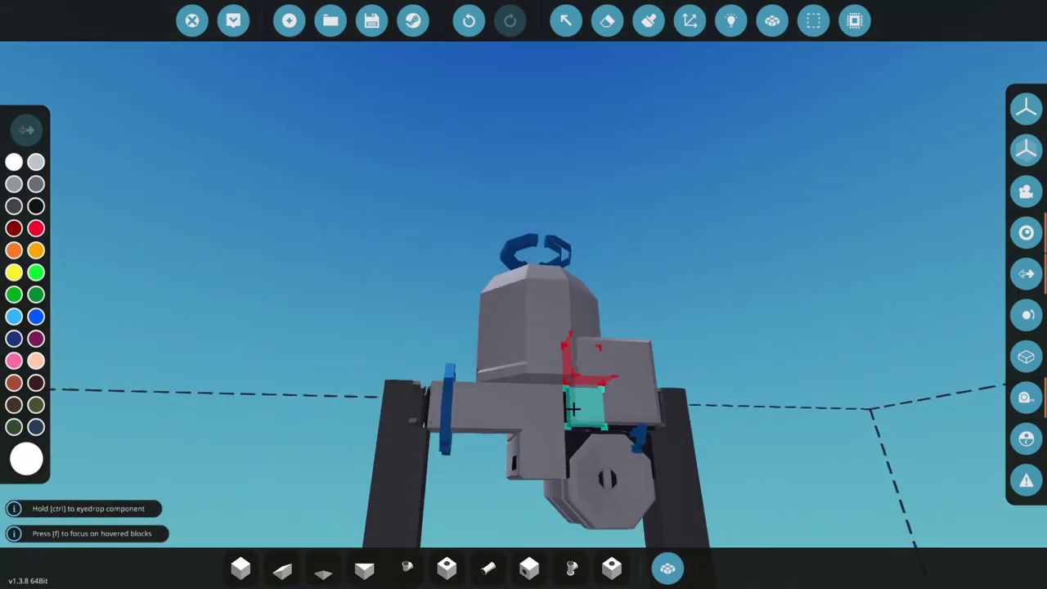
{"action": "key", "text": "i"}
{"action": "key", "text": "l"}
{"action": "key", "text": "l"}
{"action": "key", "text": "l"}
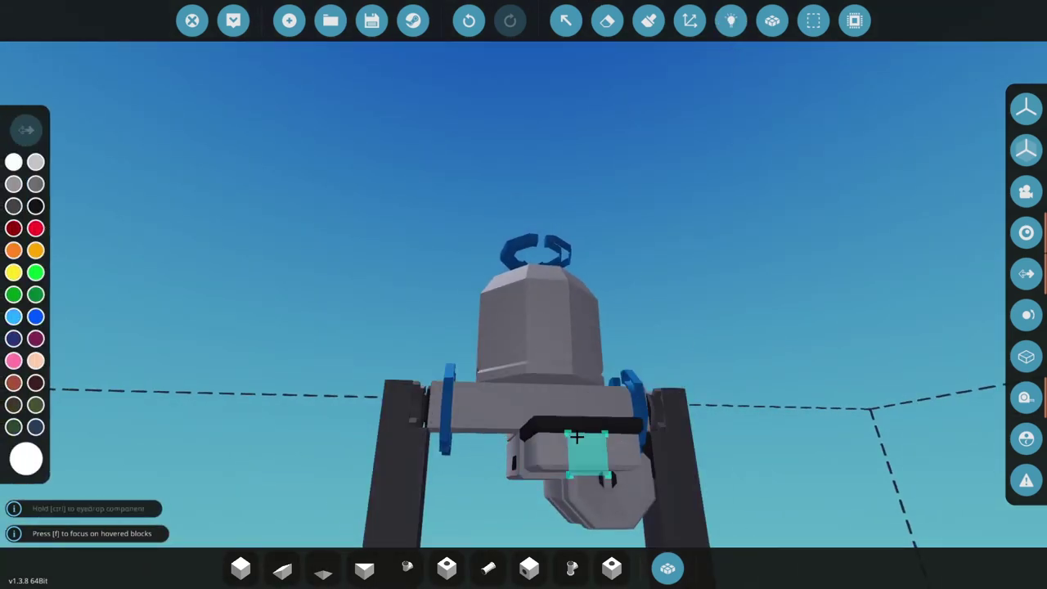
Connect the Radar Turret microcontroller's Trigger output to the light autocannon's on/off firing input
{"action": "left_click", "coordinate": [731, 21]}
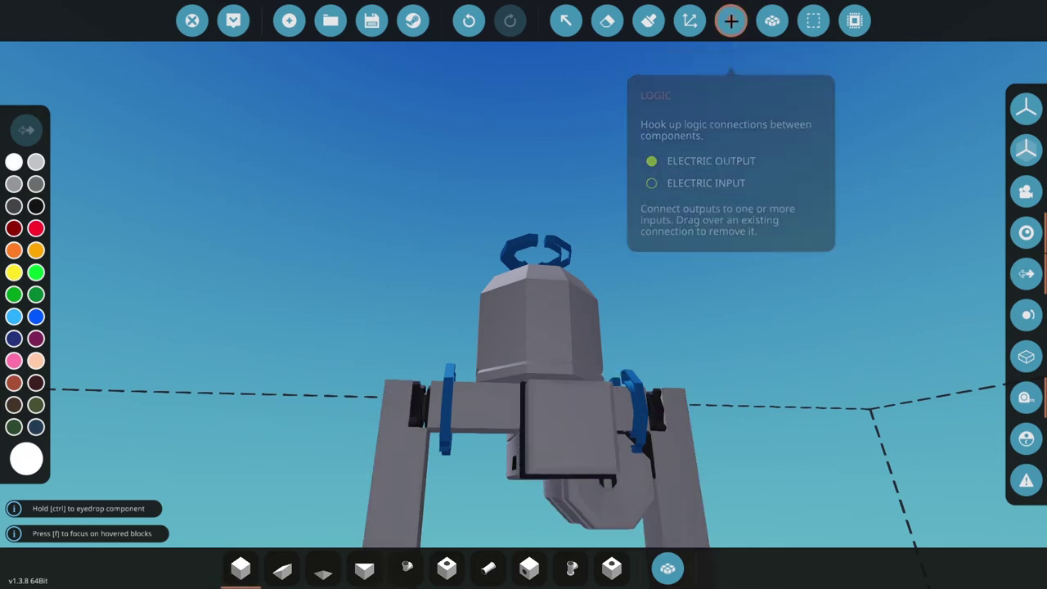
{"action": "left_click", "coordinate": [731, 20]}
{"action": "key", "text": "w"}
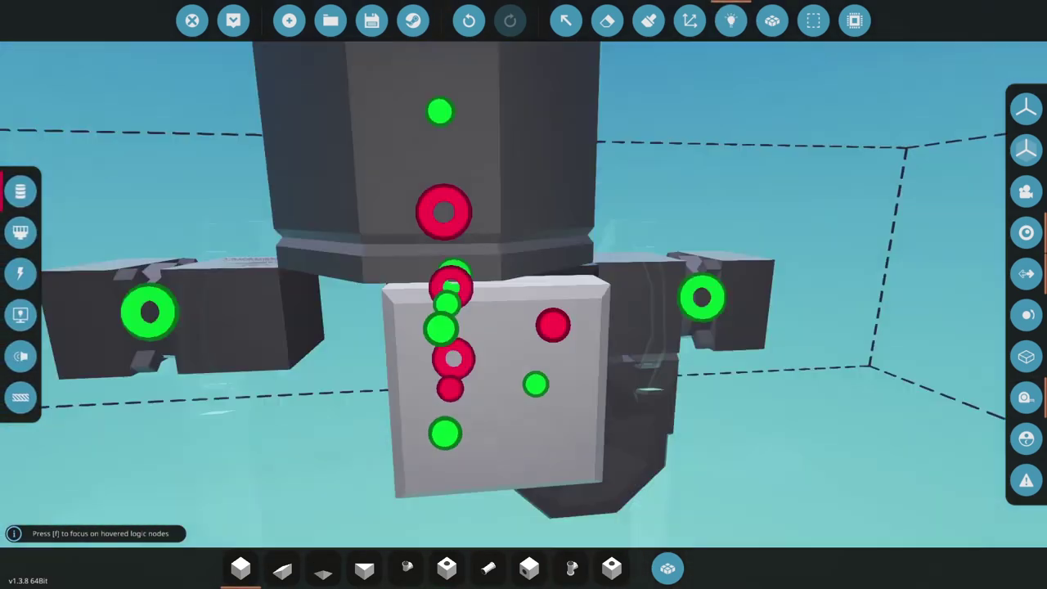
{"action": "key", "text": "a"}
{"action": "mouse_move", "coordinate": [450, 323]}
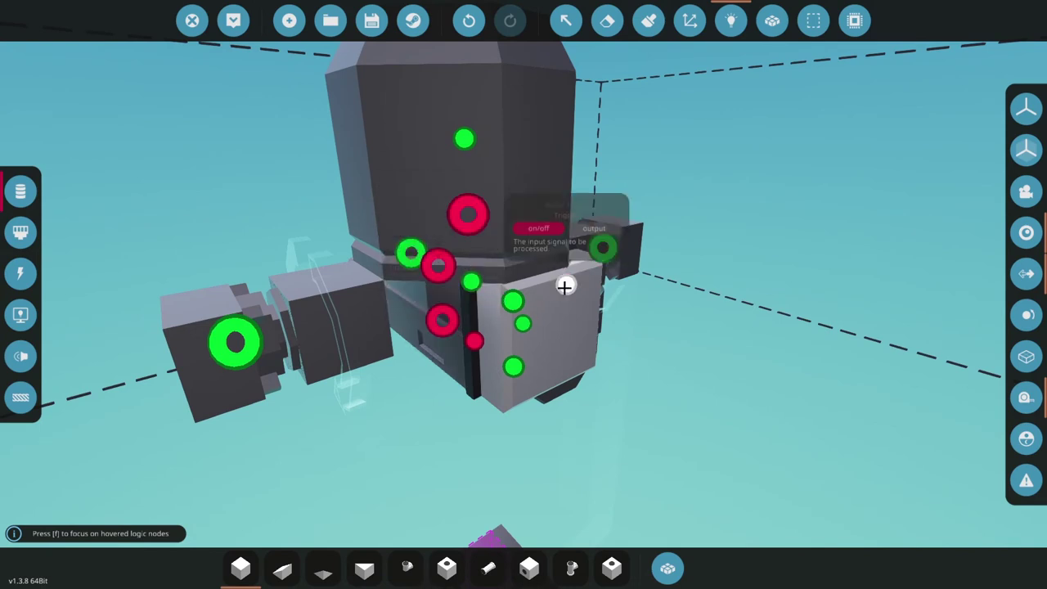
{"action": "left_click_drag", "start_coordinate": [567, 285], "coordinate": [449, 315]}
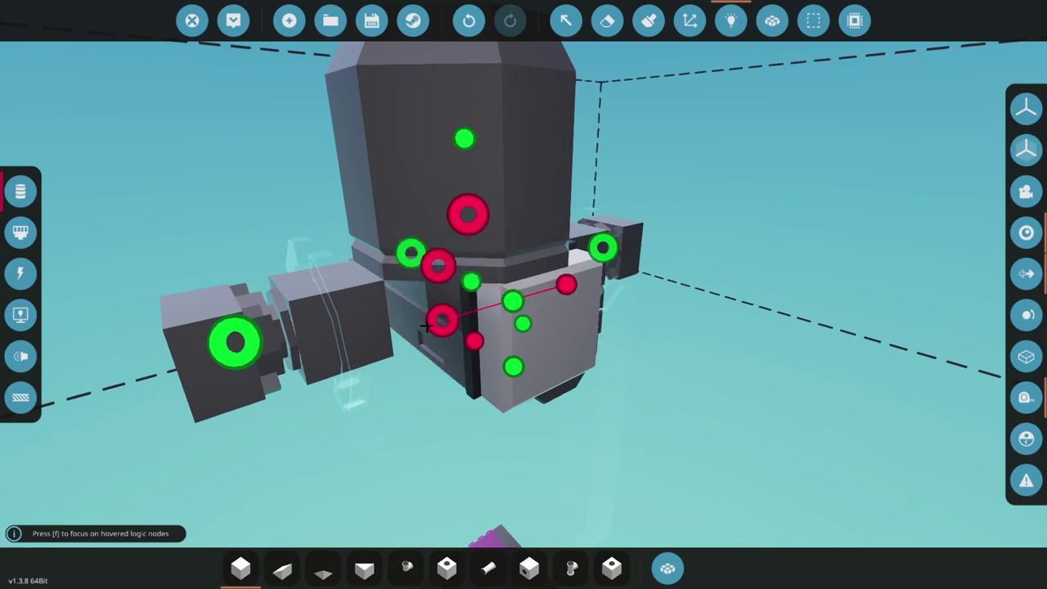
Connect the microcontroller's Yaw output to the base pivot and its Pitch output to the pivots on both side arms
{"action": "scroll", "coordinate": [442, 321], "scroll_direction": "up", "scroll_amount": 3}
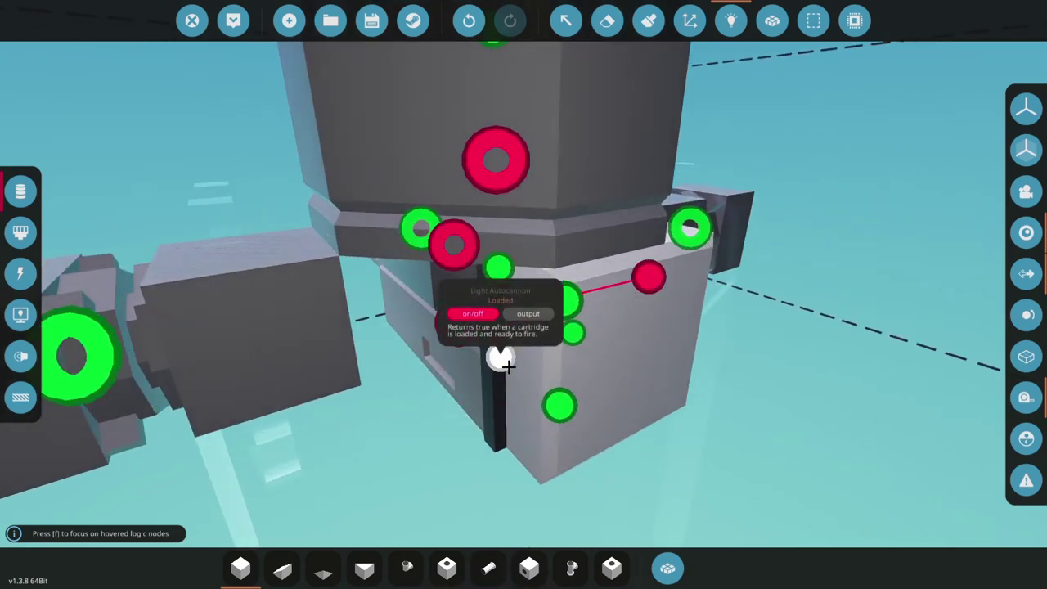
{"action": "scroll", "coordinate": [508, 368], "scroll_direction": "down", "scroll_amount": 3}
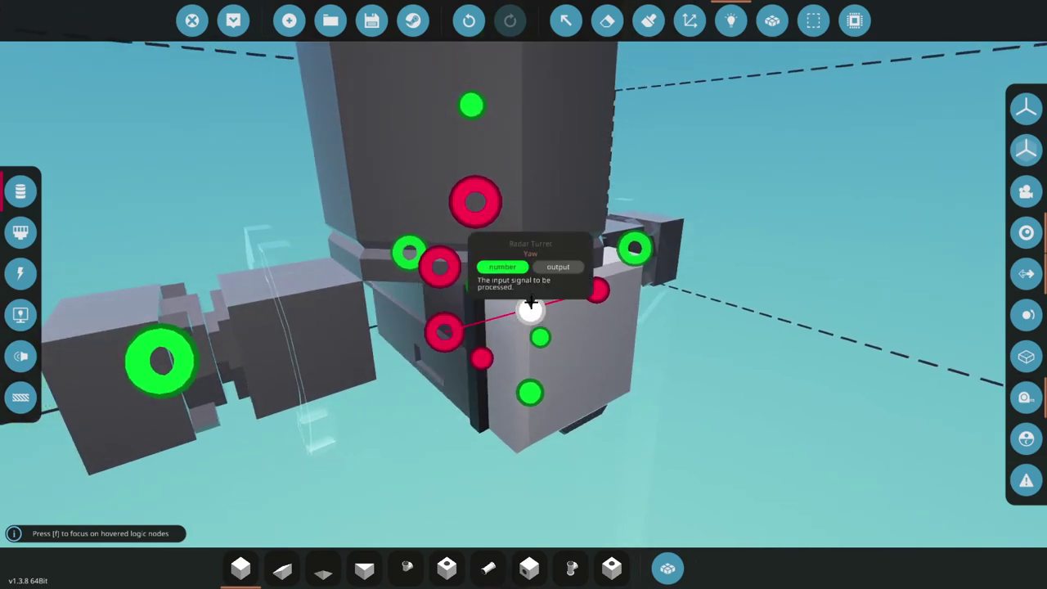
{"action": "left_click_drag", "start_coordinate": [531, 305], "coordinate": [568, 434]}
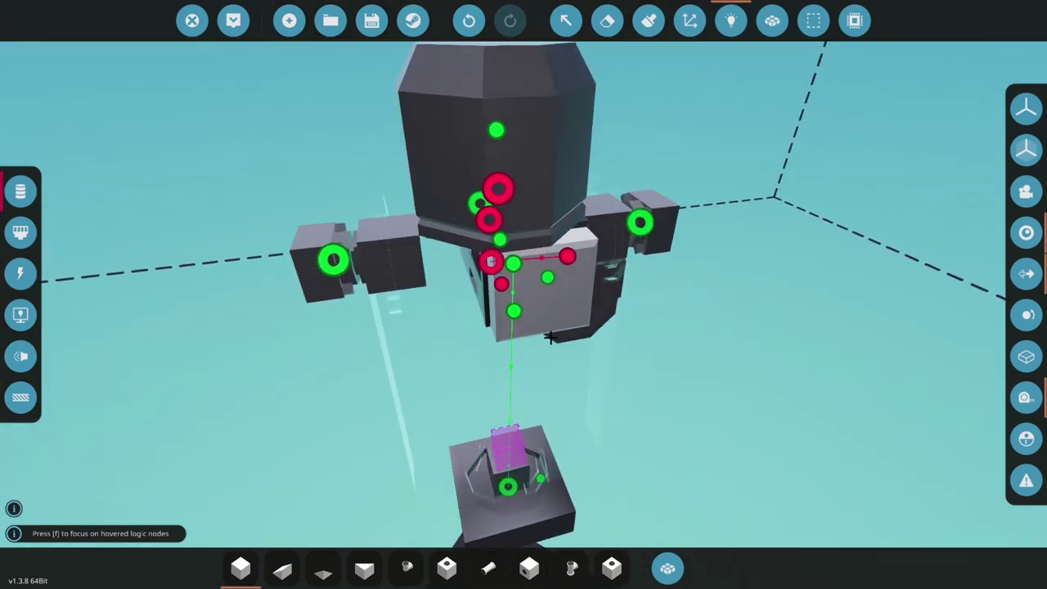
{"action": "scroll", "coordinate": [551, 338], "scroll_direction": "up", "scroll_amount": 1}
{"action": "left_click_drag", "start_coordinate": [512, 313], "coordinate": [310, 256]}
{"action": "left_click_drag", "start_coordinate": [512, 313], "coordinate": [652, 215]}
Connect the Phalanx radar's Activate input to the button, and its composite output to the microcontroller's radar input
{"action": "key", "text": "a"}
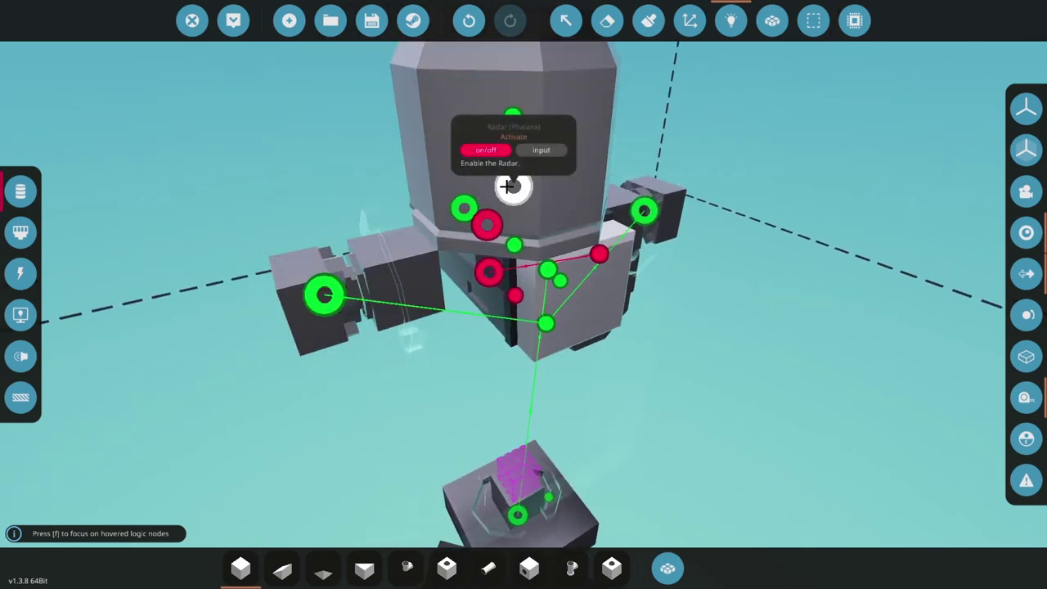
{"action": "left_click_drag", "start_coordinate": [508, 186], "coordinate": [560, 368]}
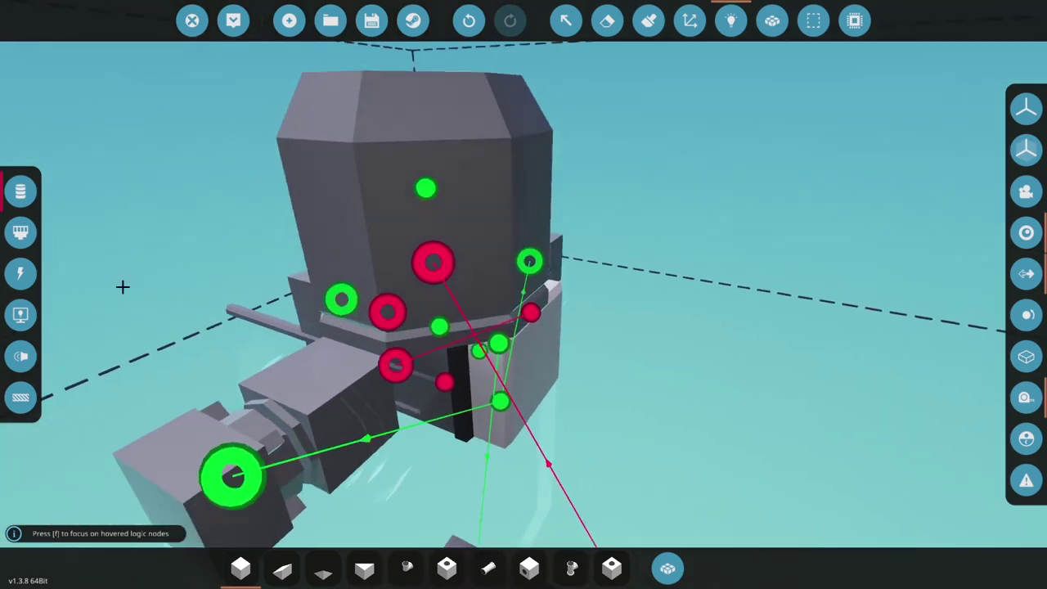
{"action": "left_click", "coordinate": [20, 231]}
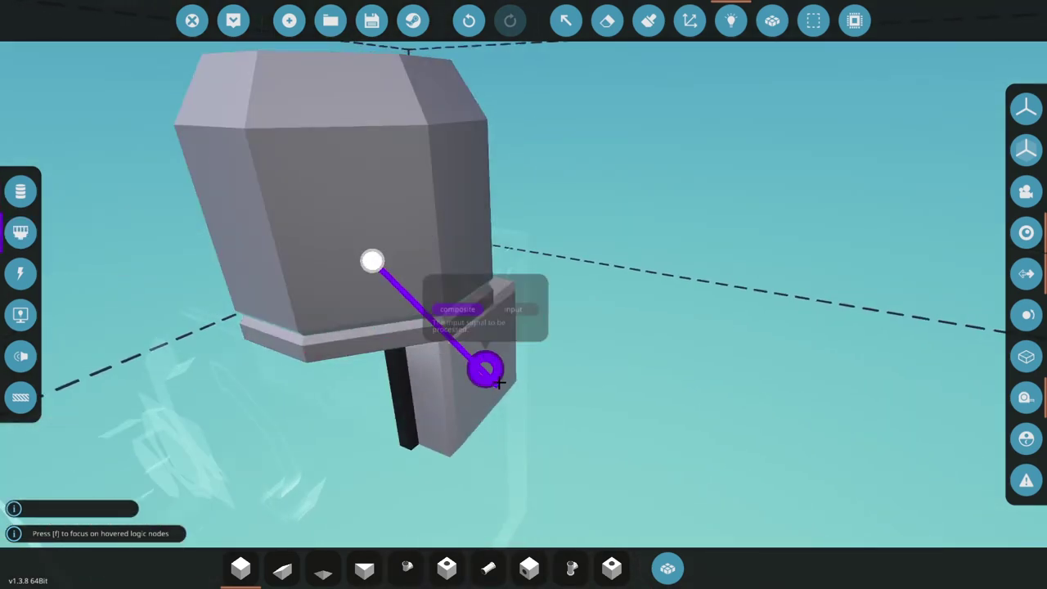
Connect the laser distance sensor's Active input to the button beside the battery
{"action": "left_click", "coordinate": [20, 190]}
{"action": "key", "text": "a"}
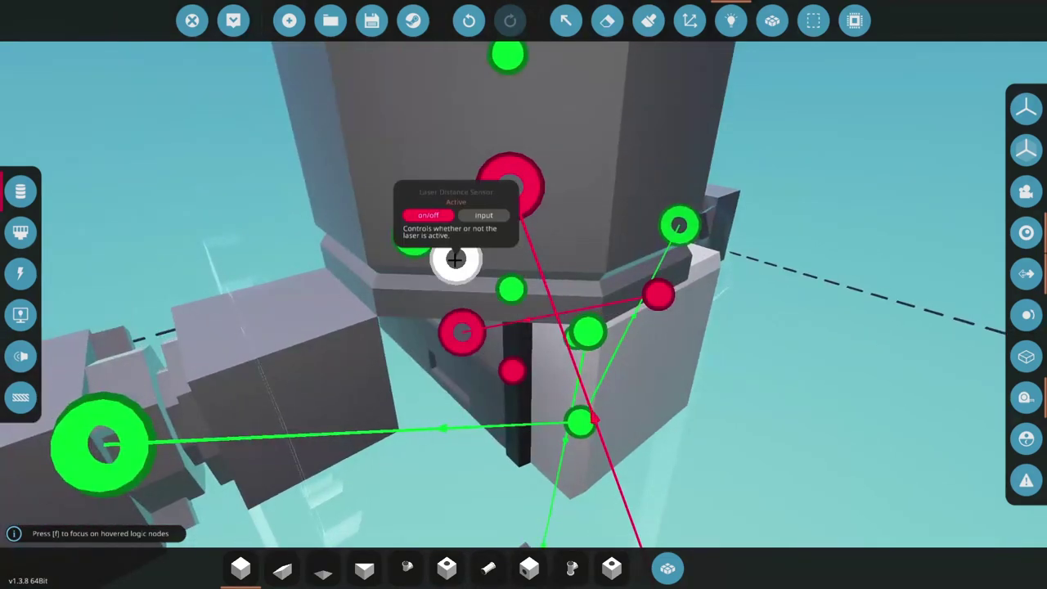
{"action": "key", "text": "s"}
{"action": "left_click_drag", "start_coordinate": [455, 260], "coordinate": [600, 465]}
Wire the electric nodes of the autocannon, laser distance sensor and radar into the turret's power circuit
{"action": "left_click", "coordinate": [20, 274]}
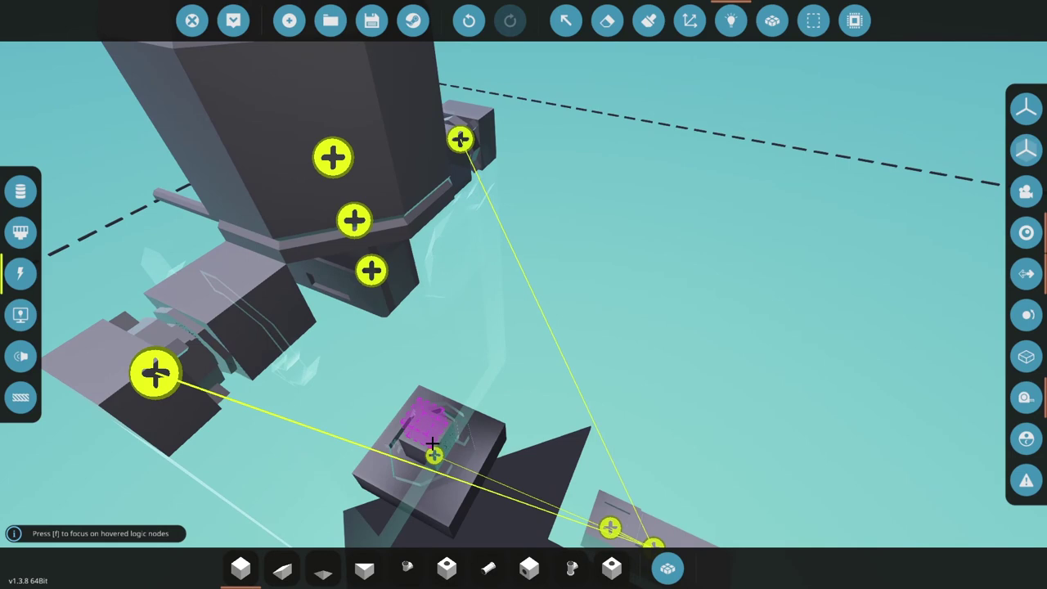
{"action": "left_click_drag", "start_coordinate": [382, 272], "coordinate": [378, 272]}
{"action": "left_click_drag", "start_coordinate": [376, 271], "coordinate": [363, 227]}
{"action": "left_click_drag", "start_coordinate": [342, 169], "coordinate": [339, 166]}
{"action": "scroll", "coordinate": [338, 166], "scroll_direction": "down", "scroll_amount": 5}
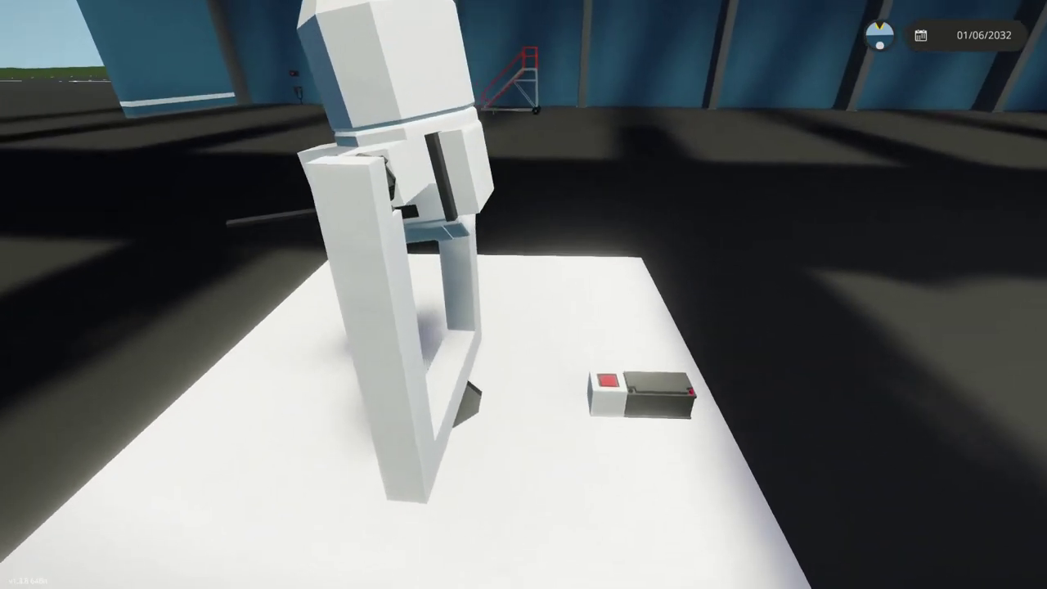
Inspect the spawned turret up close and switch it on with the Activate button beside the battery
{"action": "key", "text": "d"}
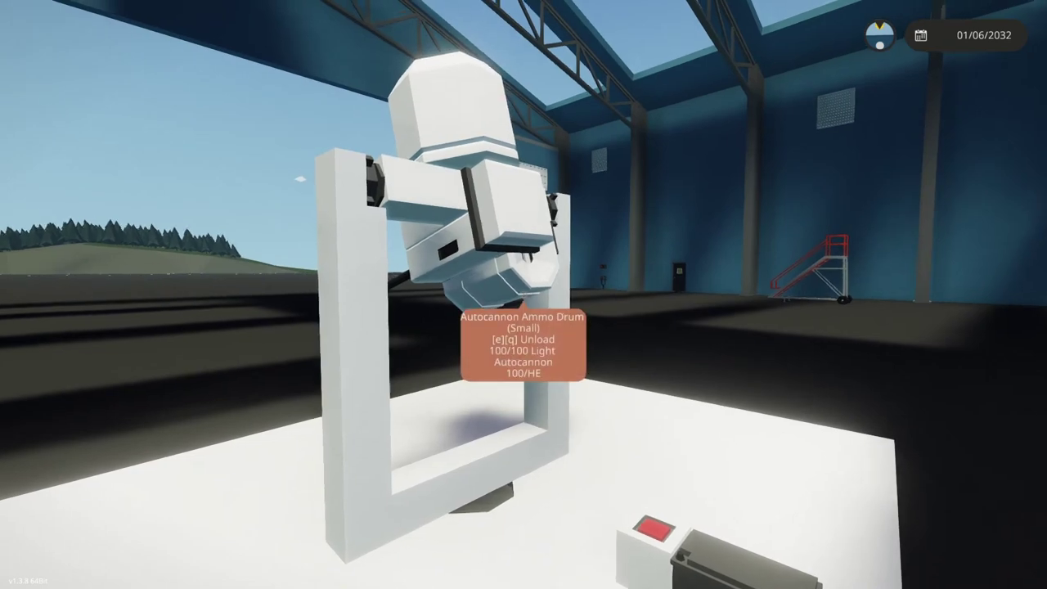
{"action": "key", "text": "w"}
{"action": "key", "text": "a"}
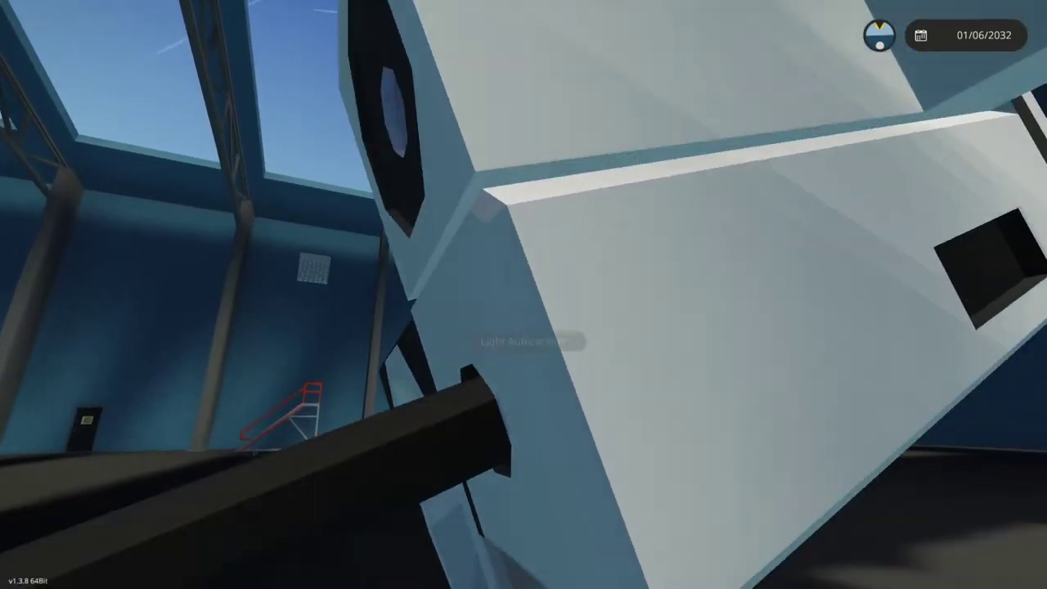
{"action": "key", "text": "d"}
{"action": "key", "text": "s"}
{"action": "key", "text": "w"}
{"action": "key", "text": "f"}
{"action": "key", "text": "s"}
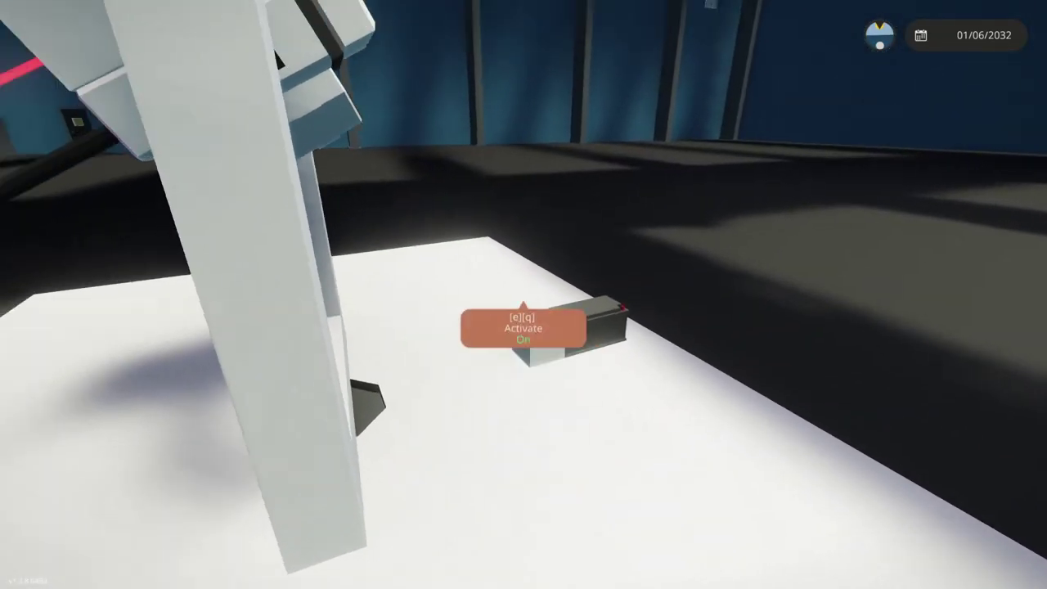
{"action": "key", "text": "a"}
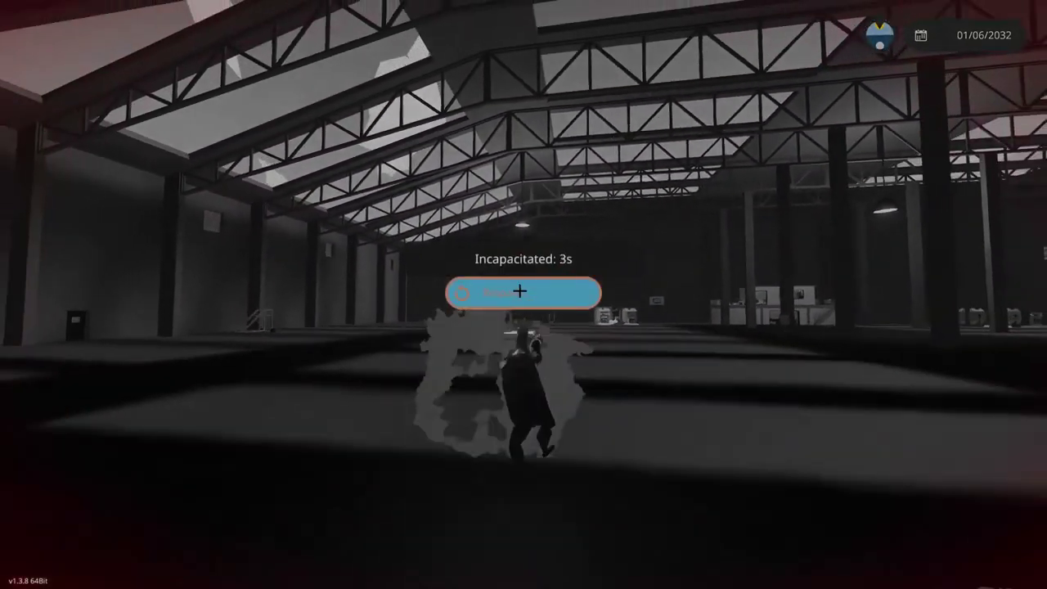
Respawn the character, return to the running turret, and drop the binoculars
{"action": "left_click", "coordinate": [524, 291]}
{"action": "key", "text": "a"}
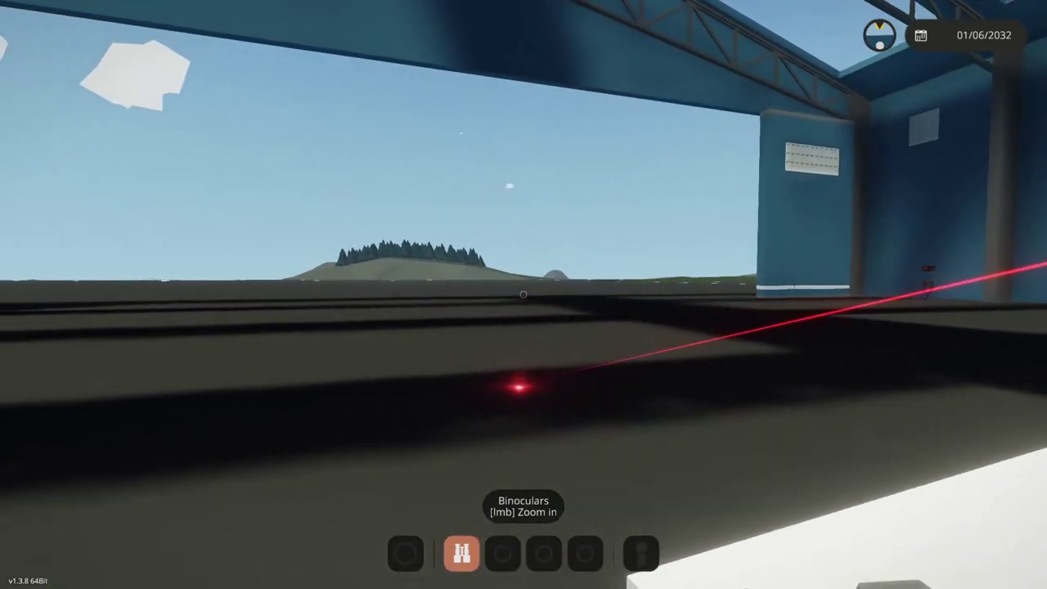
{"action": "key", "text": "g"}
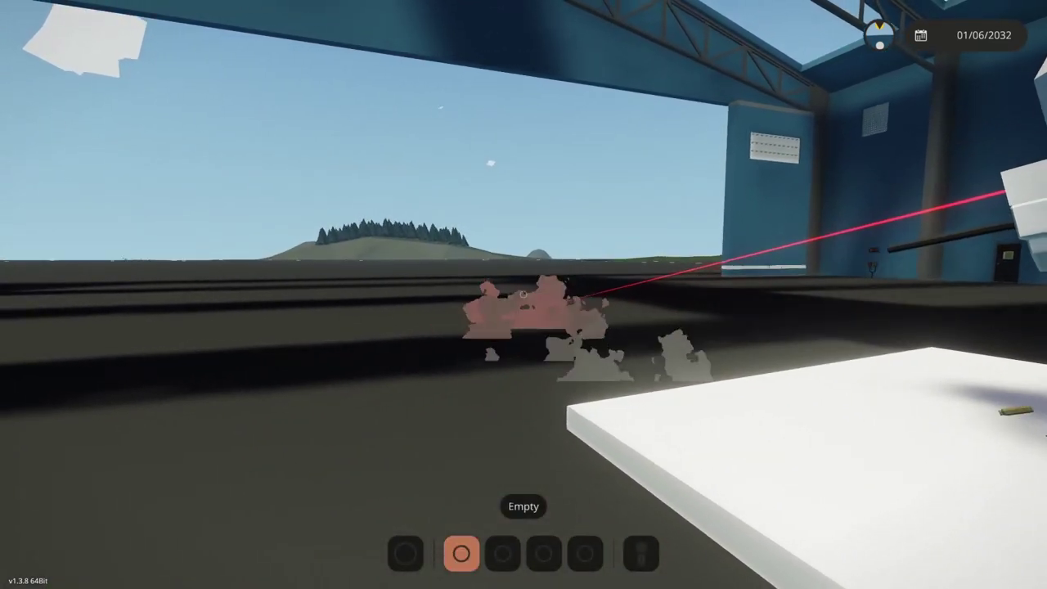
Watch the turret's line of fire up close and switch the turret off at its Activate button
{"action": "key", "text": "z"}
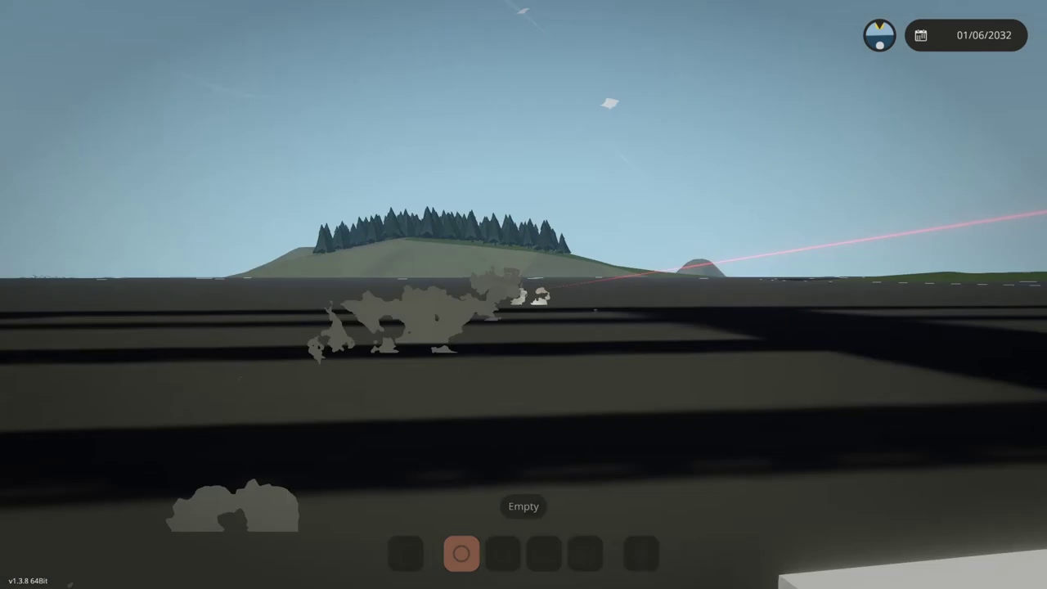
{"action": "key", "text": "z"}
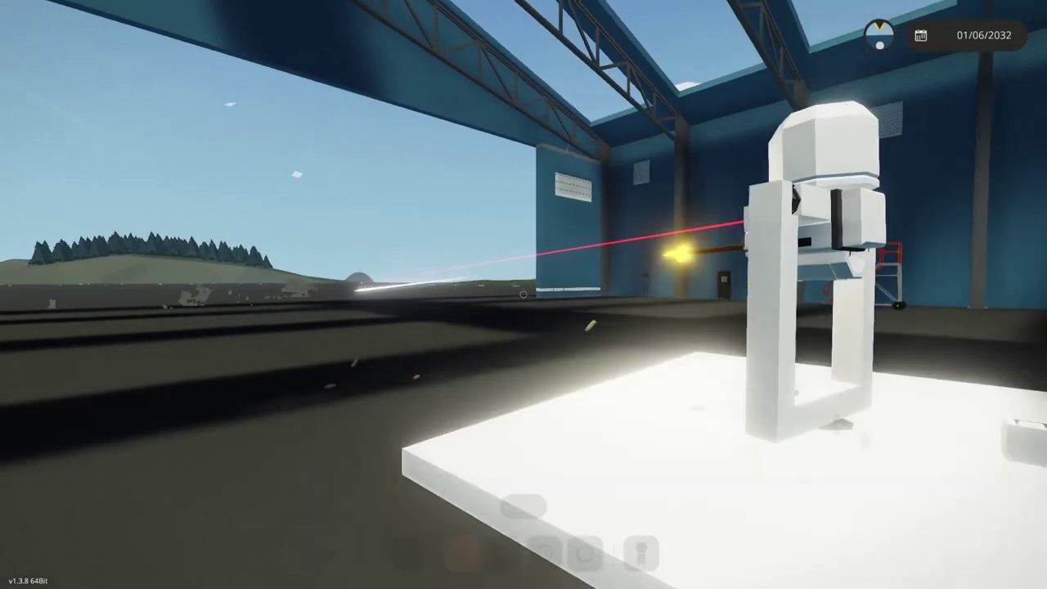
{"action": "key", "text": "d"}
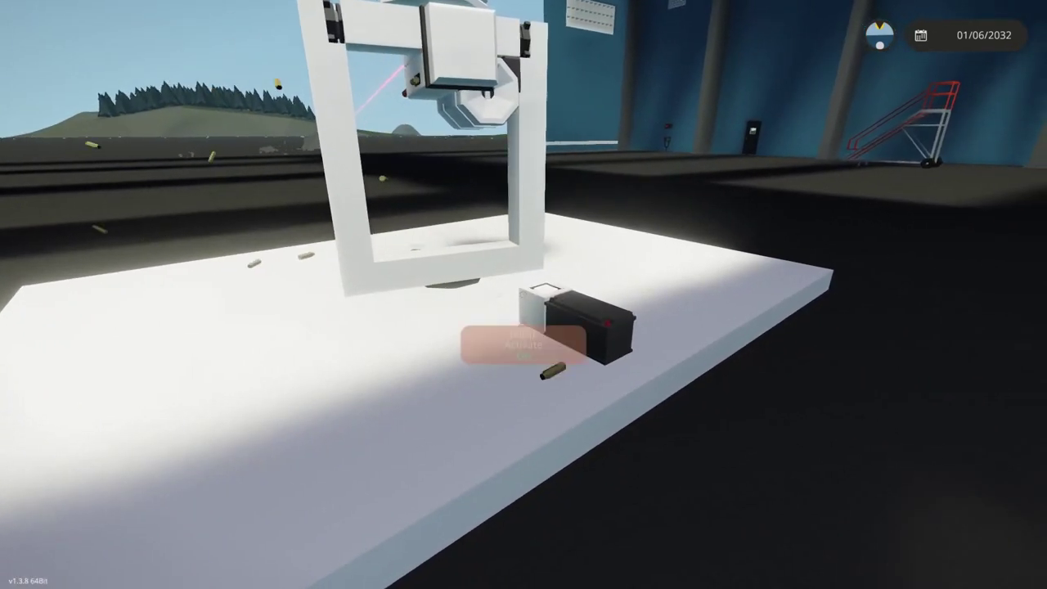
{"action": "key", "text": "w"}
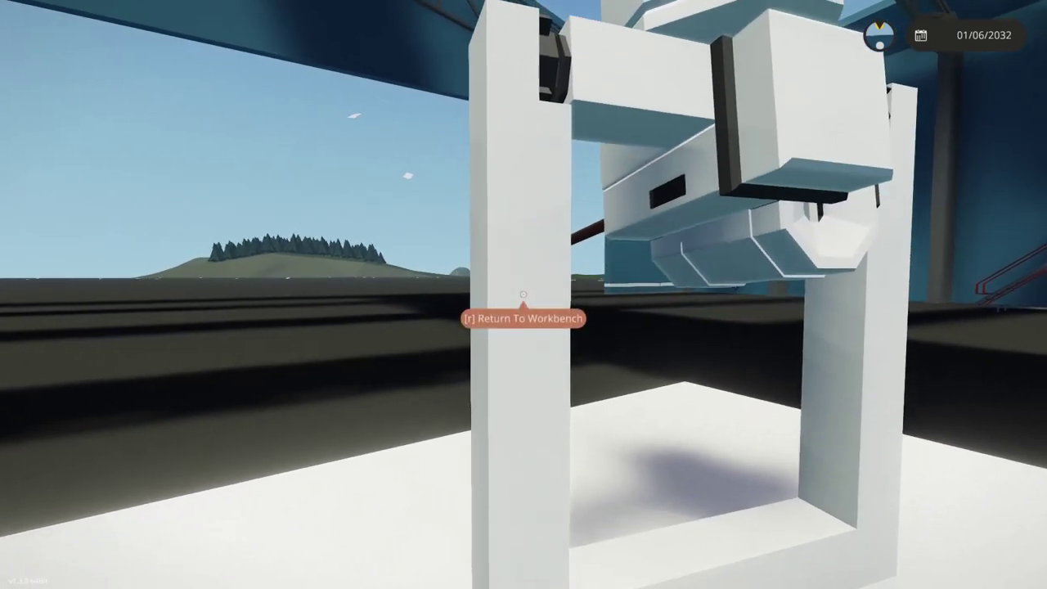
Inspect the idle turret's radar and frame up close and switch it back on at the Activate button beside the battery
{"action": "key", "text": "a"}
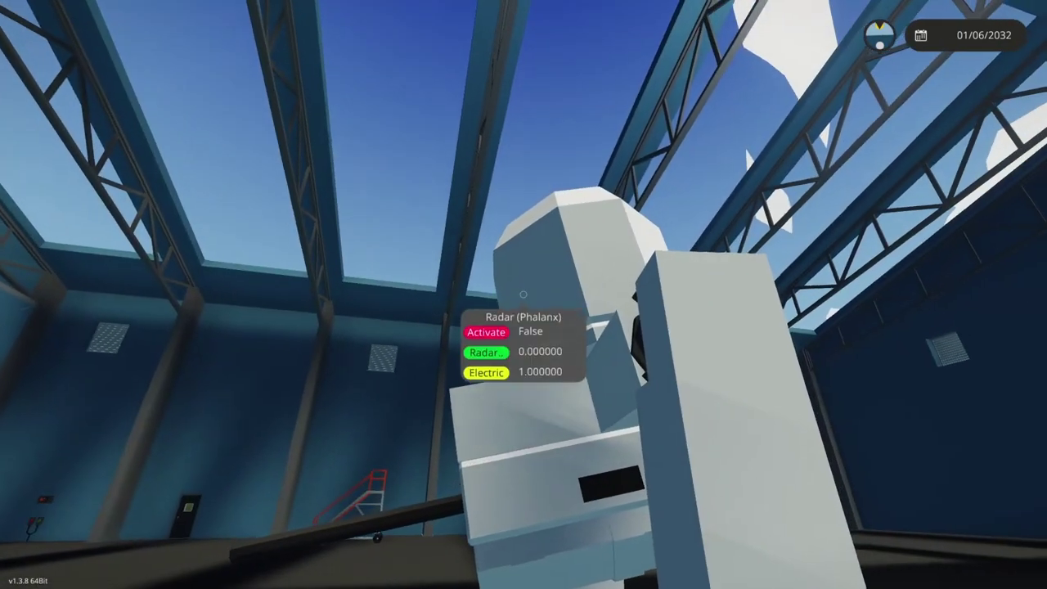
{"action": "key", "text": "s"}
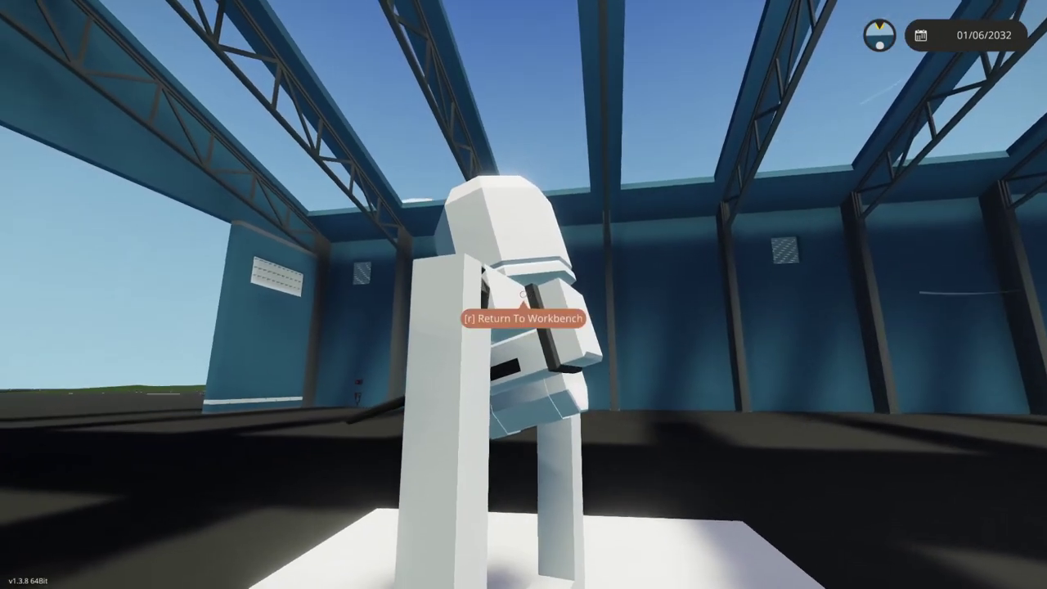
{"action": "key", "text": "w"}
{"action": "key", "text": "d"}
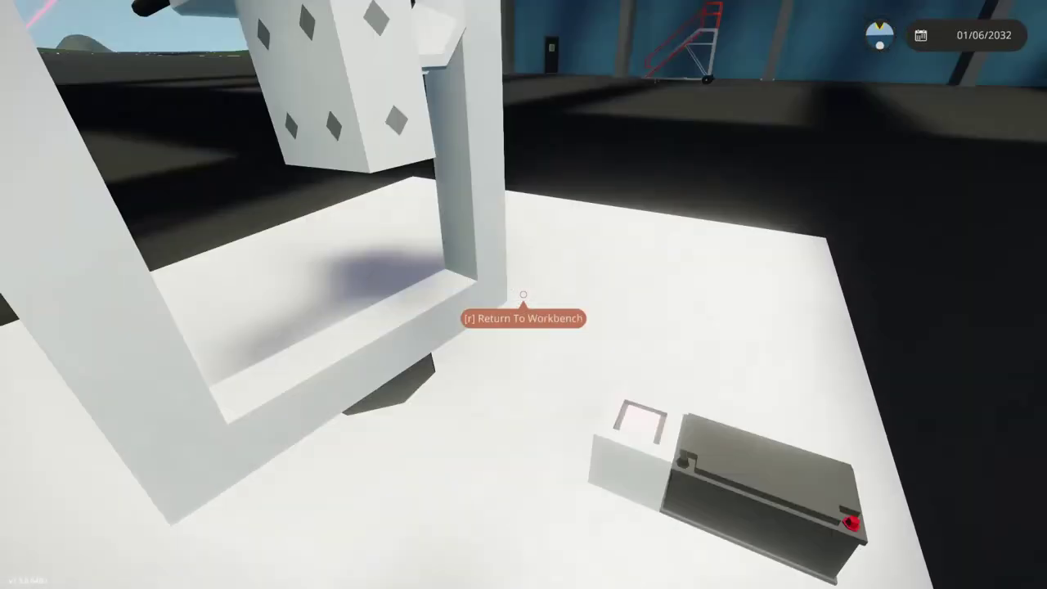
{"action": "key", "text": "a"}
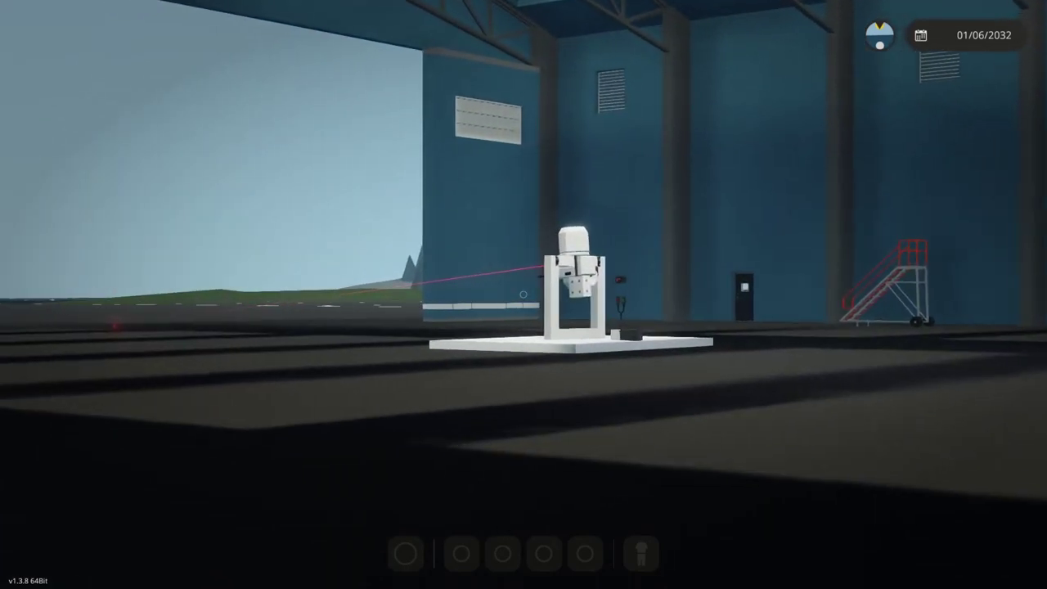
Back away from the running turret and move across its line of fire to test tracking at close and long range
{"action": "key", "text": "w"}
{"action": "scroll", "coordinate": [523, 295], "scroll_direction": "down", "scroll_amount": 5}
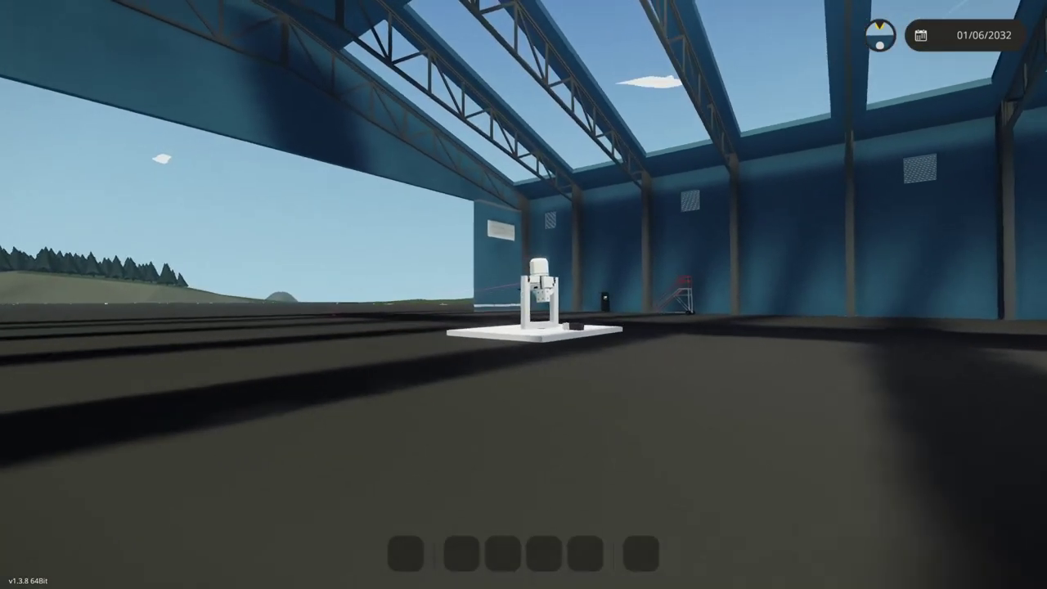
{"action": "key", "text": "w"}
{"action": "key", "text": "a"}
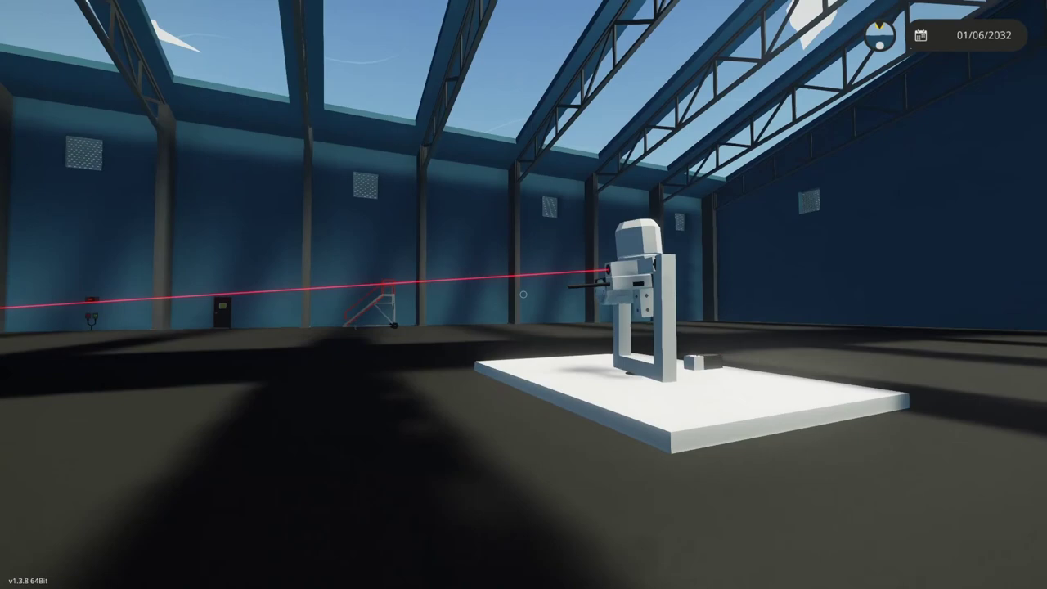
{"action": "key", "text": "s"}
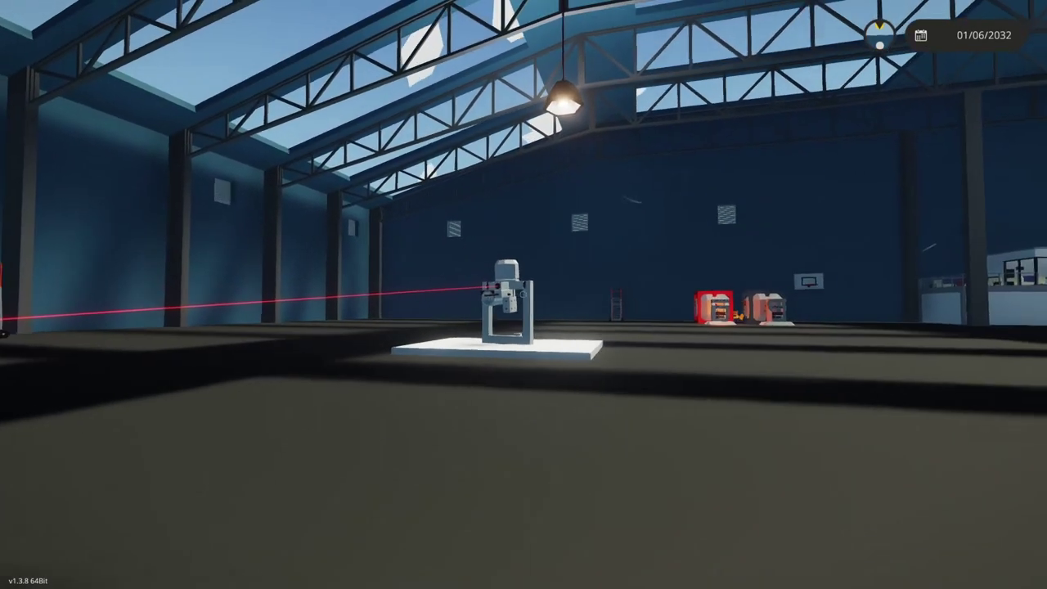
{"action": "key", "text": "s"}
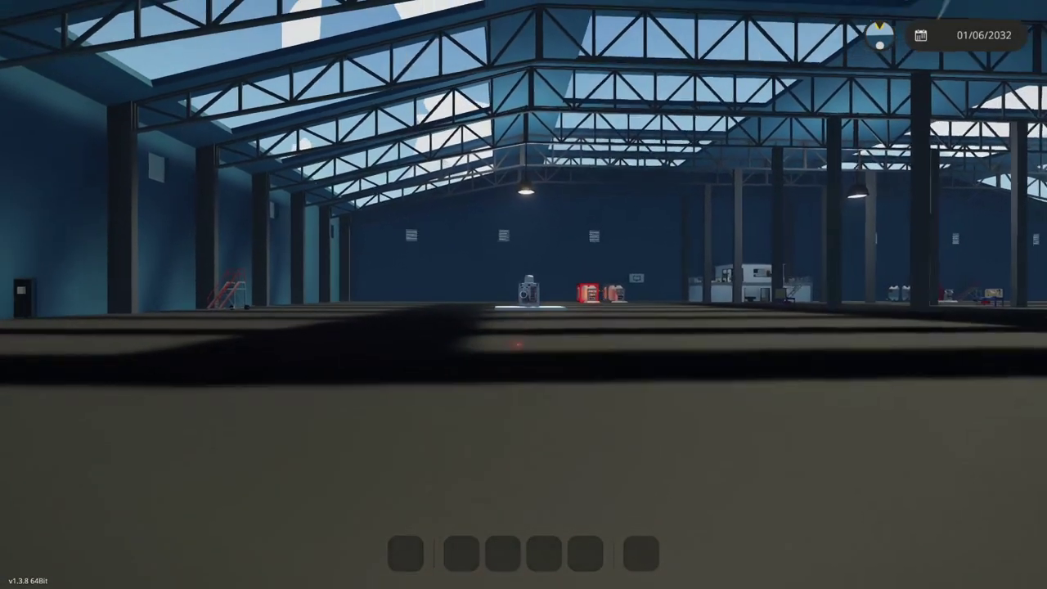
{"action": "key", "text": "z"}
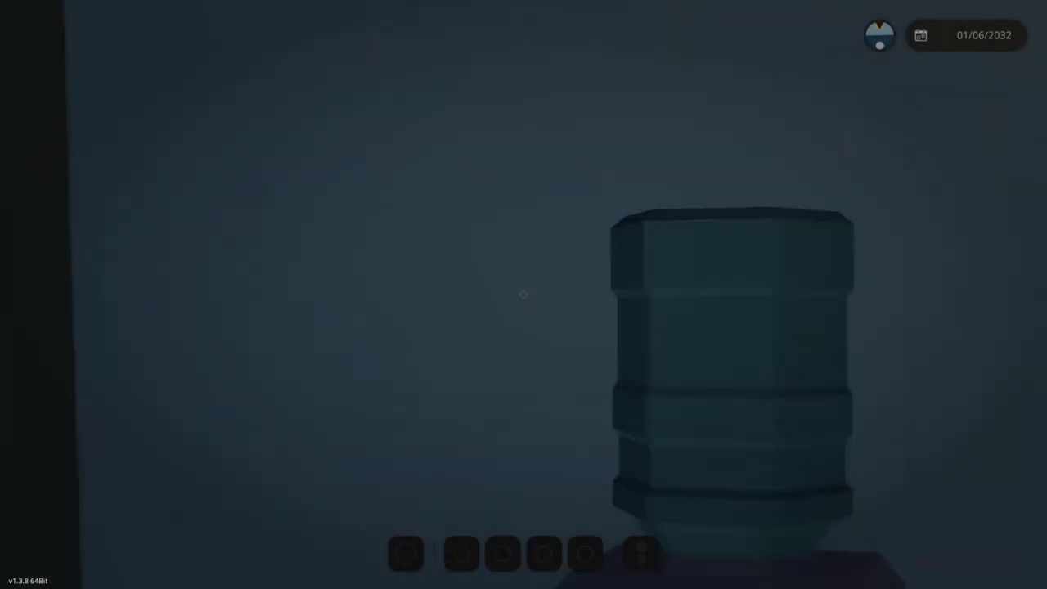
Respawn the character and run back across the hangar to the running turret in third-person view
{"action": "key", "text": "e"}
{"action": "key", "text": "w"}
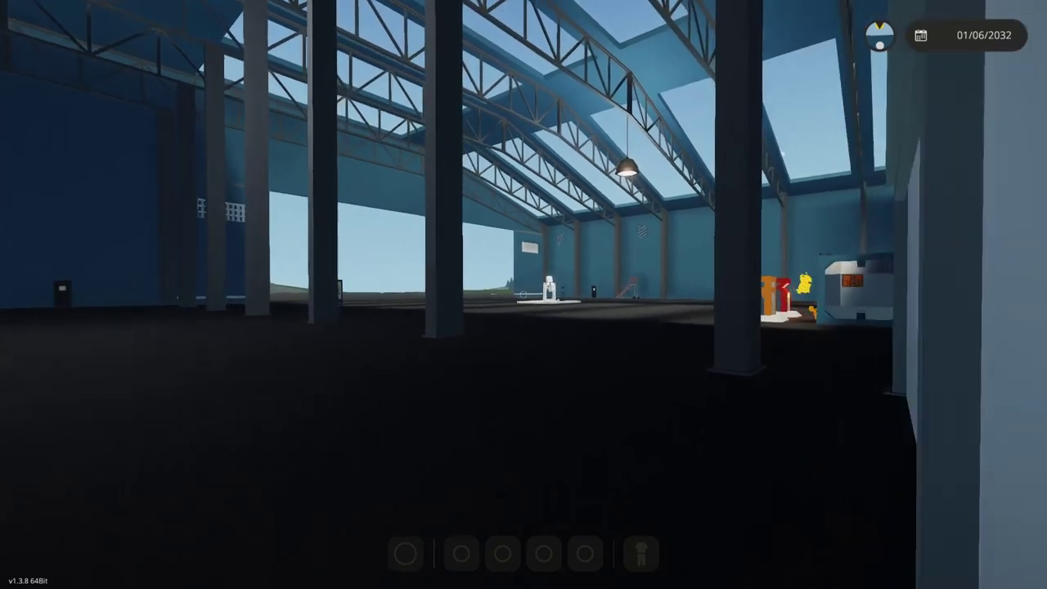
{"action": "key", "text": "z"}
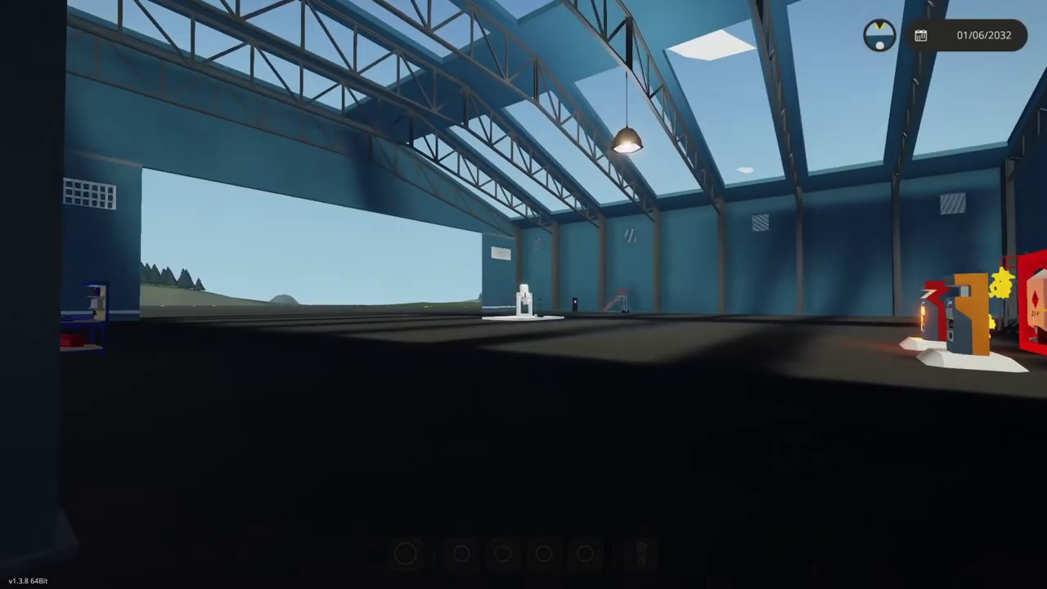
{"action": "key", "text": "z"}
{"action": "key", "text": "Tab"}
{"action": "key", "text": "w"}
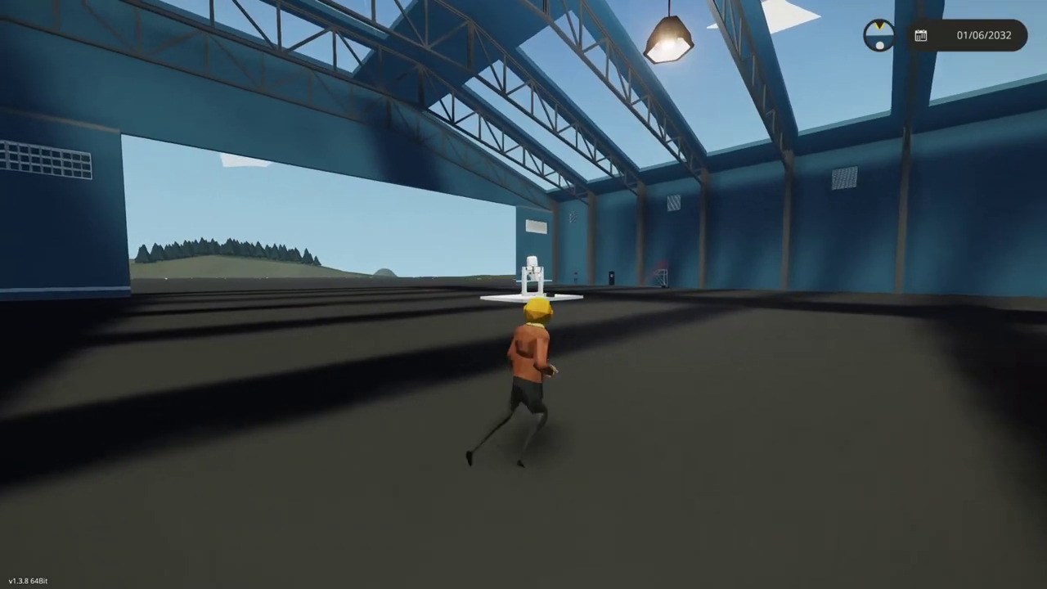
{"action": "key", "text": "d"}
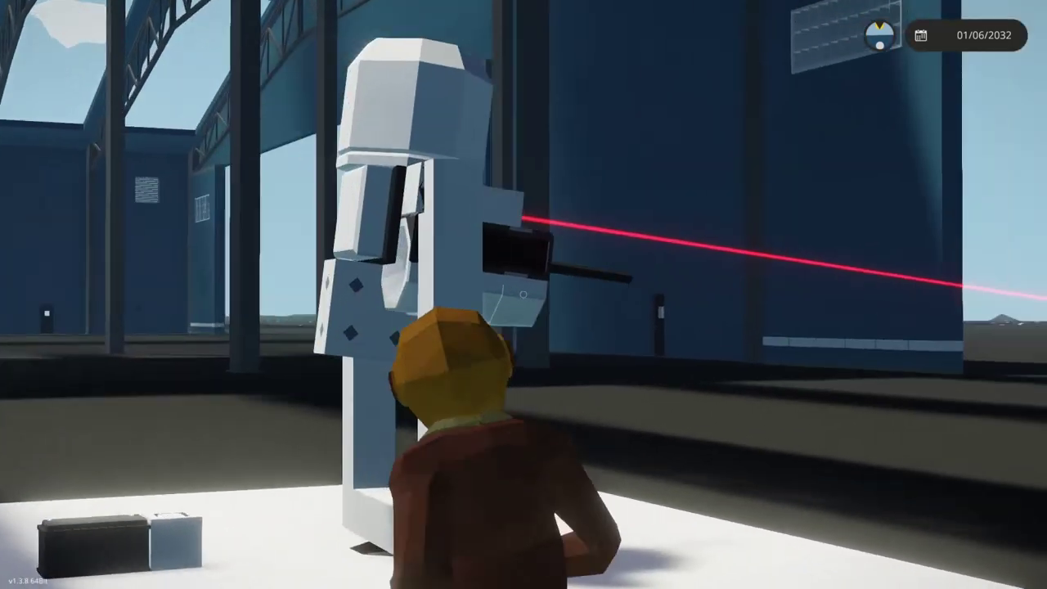
Check the autocannon ammo drum and watch the turret's aim from behind and beside the platform in third-person view
{"action": "scroll", "coordinate": [524, 294], "scroll_direction": "down", "scroll_amount": 5}
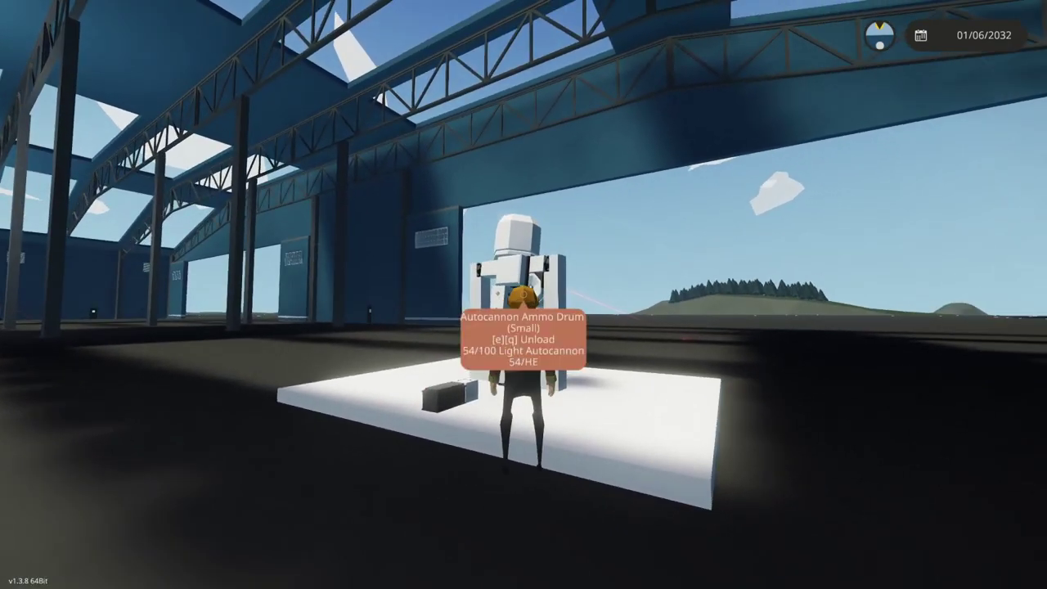
{"action": "key", "text": "s"}
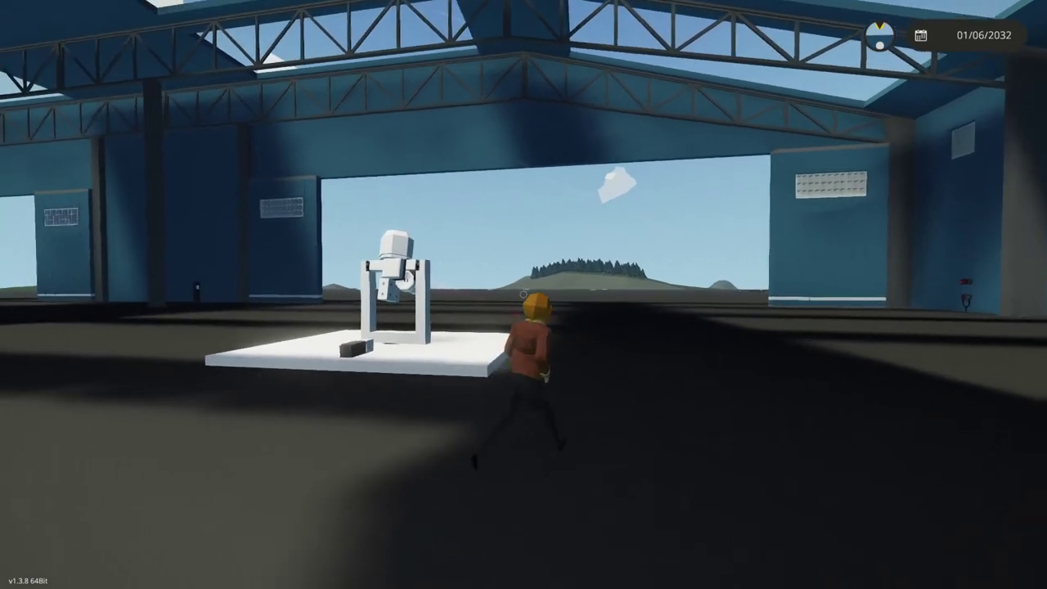
{"action": "key", "text": "w"}
{"action": "key", "text": "a"}
{"action": "scroll", "coordinate": [524, 295], "scroll_direction": "up", "scroll_amount": 5}
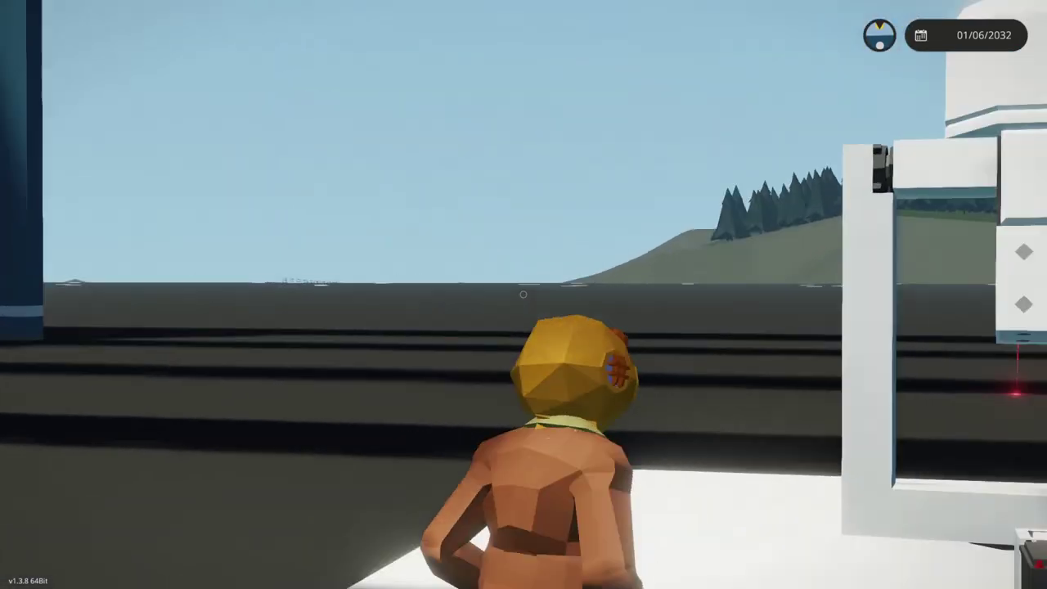
{"action": "key", "text": "d"}
{"action": "scroll", "coordinate": [524, 294], "scroll_direction": "down", "scroll_amount": 5}
{"action": "key", "text": "a"}
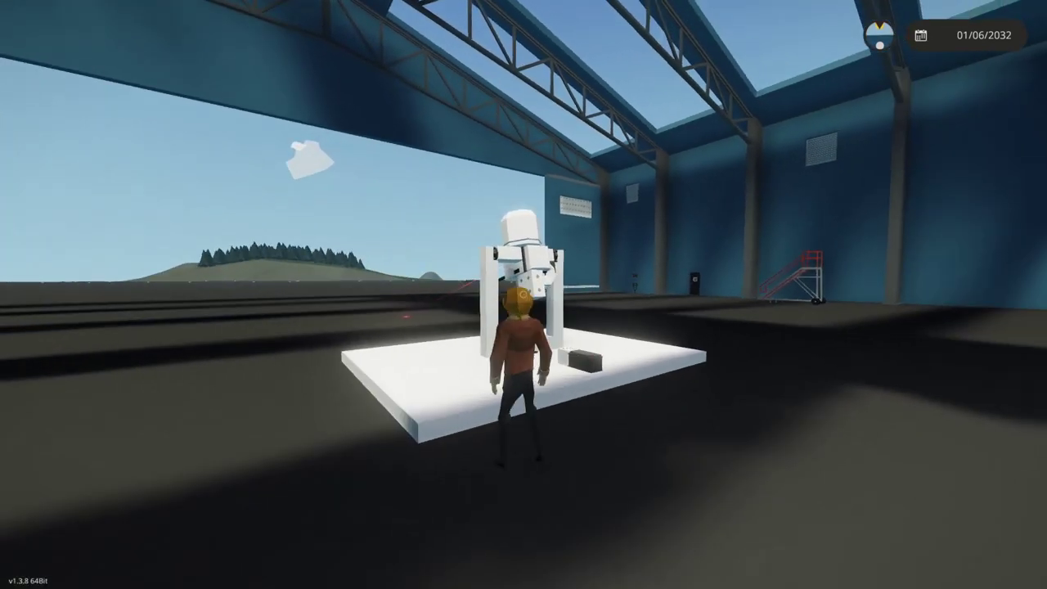
{"action": "key", "text": "w"}
{"action": "key", "text": "a"}
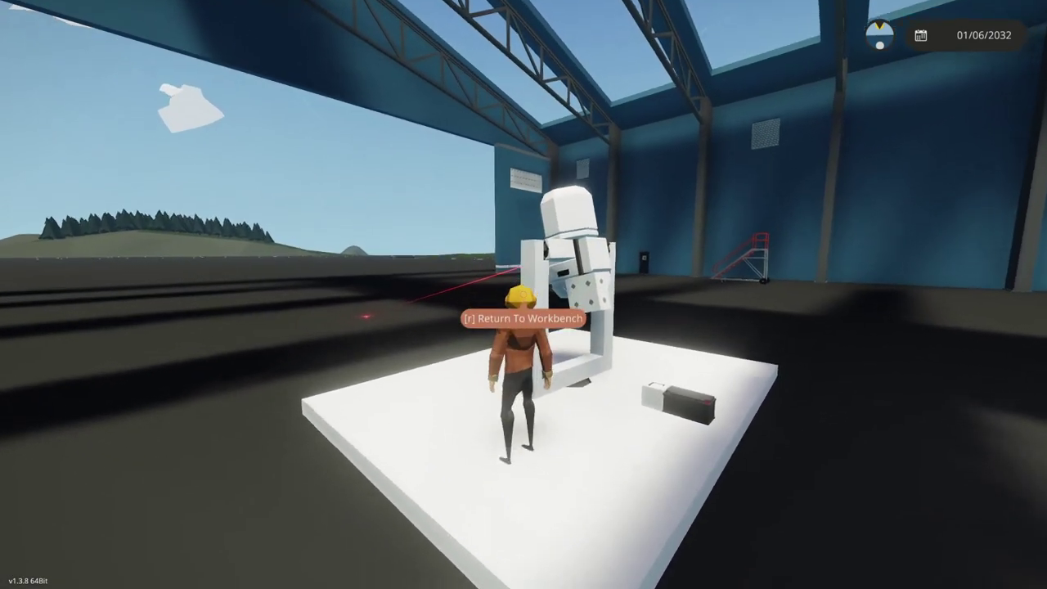
Examine the tilted autocannon, ammo drum and laser beam up close from both sides of the turret
{"action": "scroll", "coordinate": [524, 295], "scroll_direction": "up", "scroll_amount": 5}
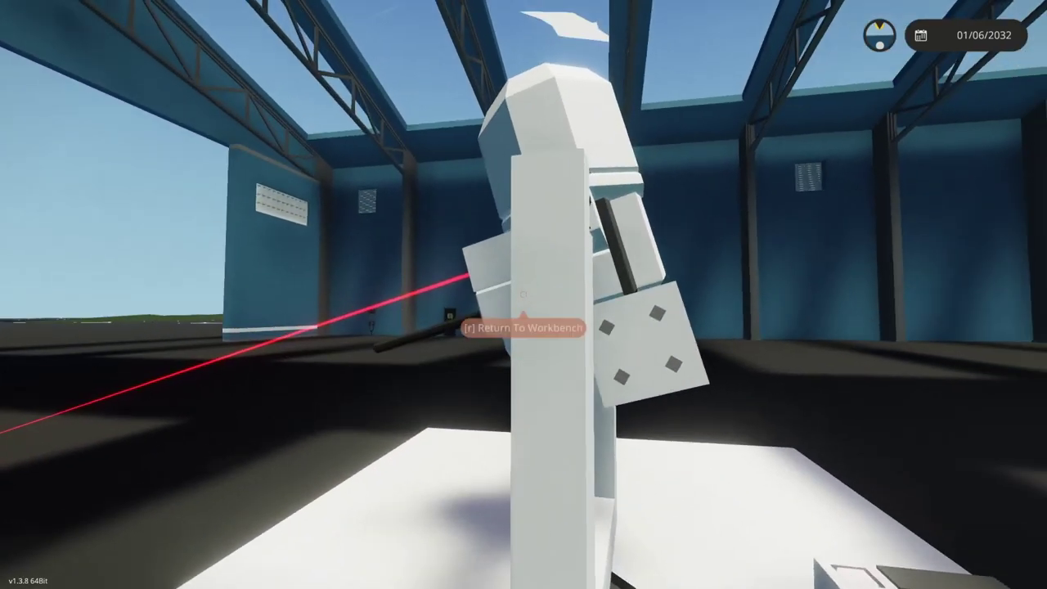
{"action": "key", "text": "d"}
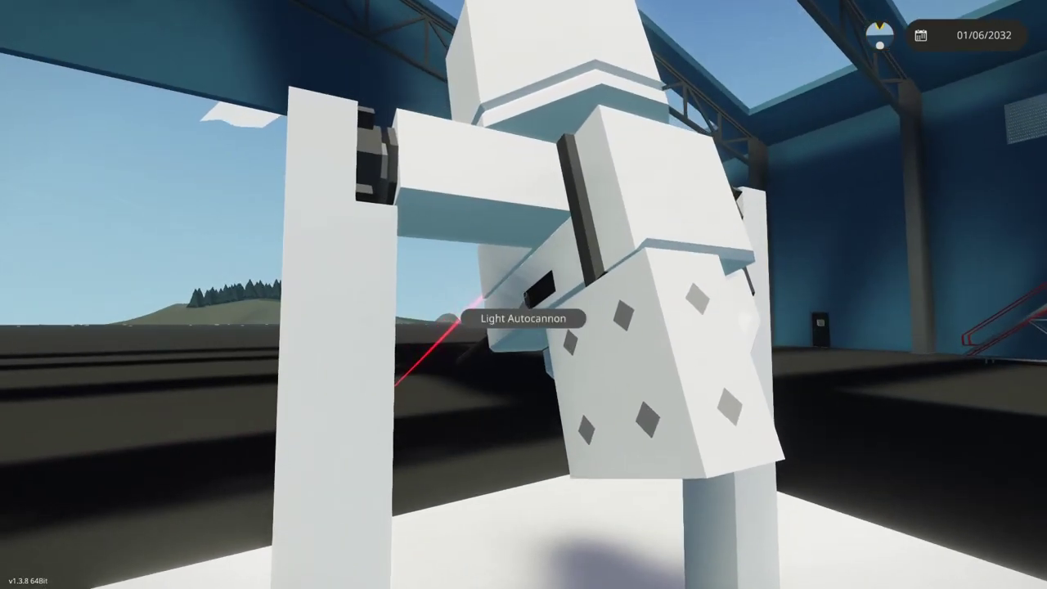
{"action": "key", "text": "a"}
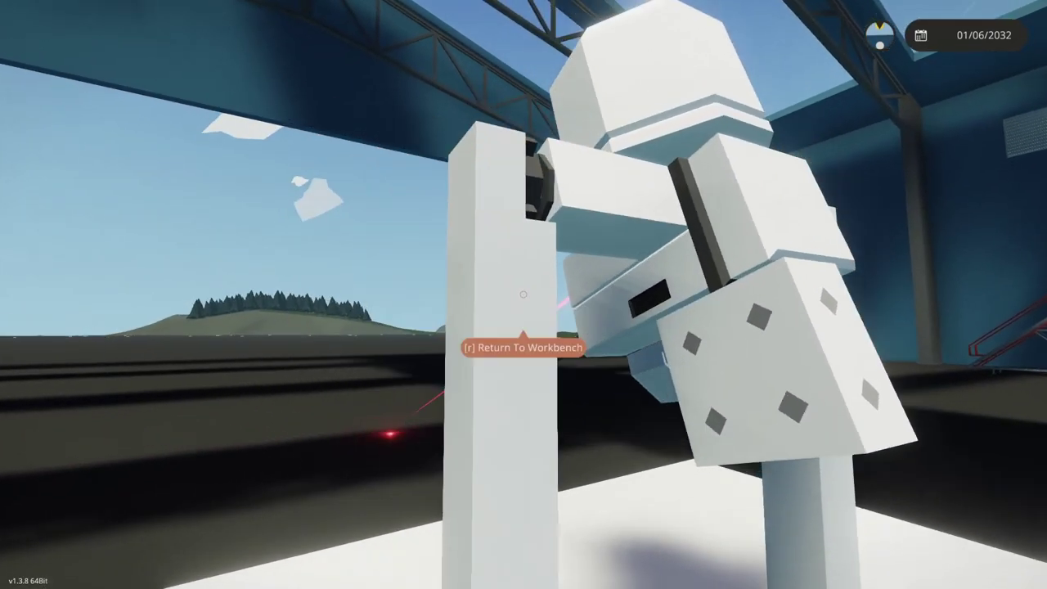
{"action": "scroll", "coordinate": [524, 294], "scroll_direction": "down", "scroll_amount": 5}
{"action": "key", "text": "a"}
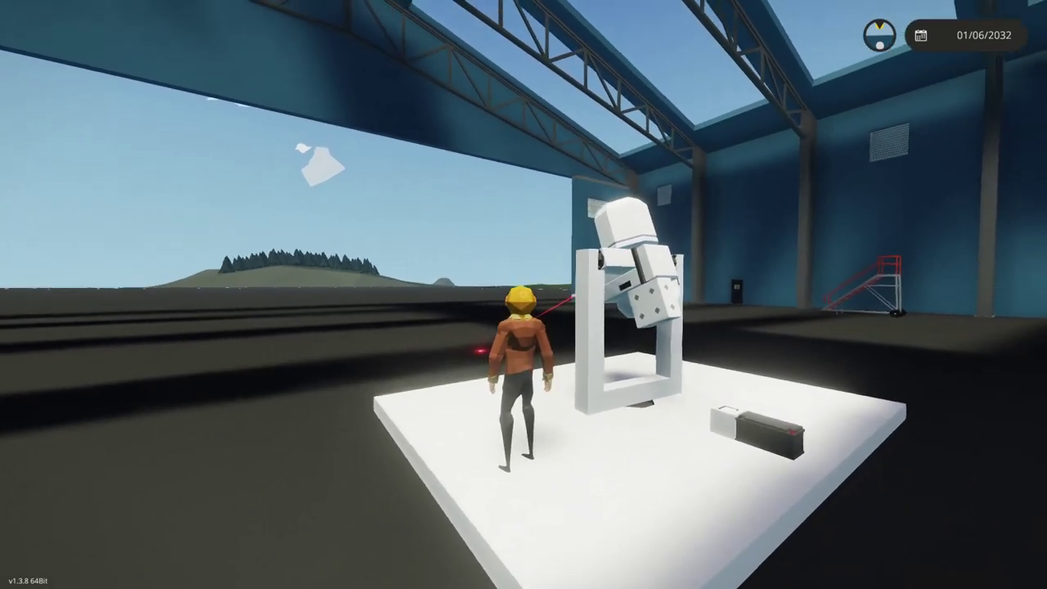
{"action": "key", "text": "Tab"}
{"action": "key", "text": "d"}
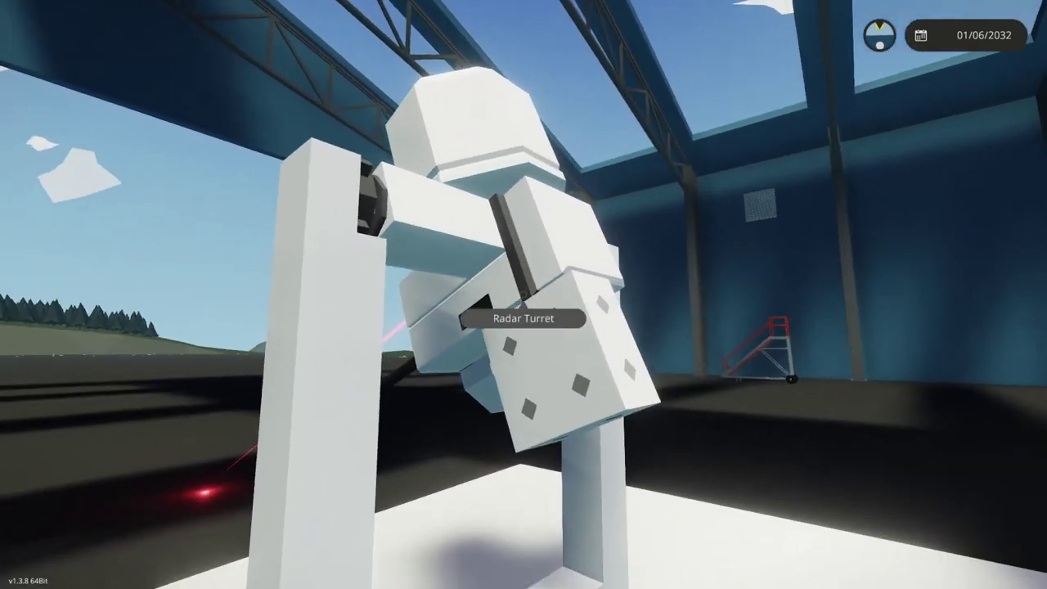
{"action": "key", "text": "d"}
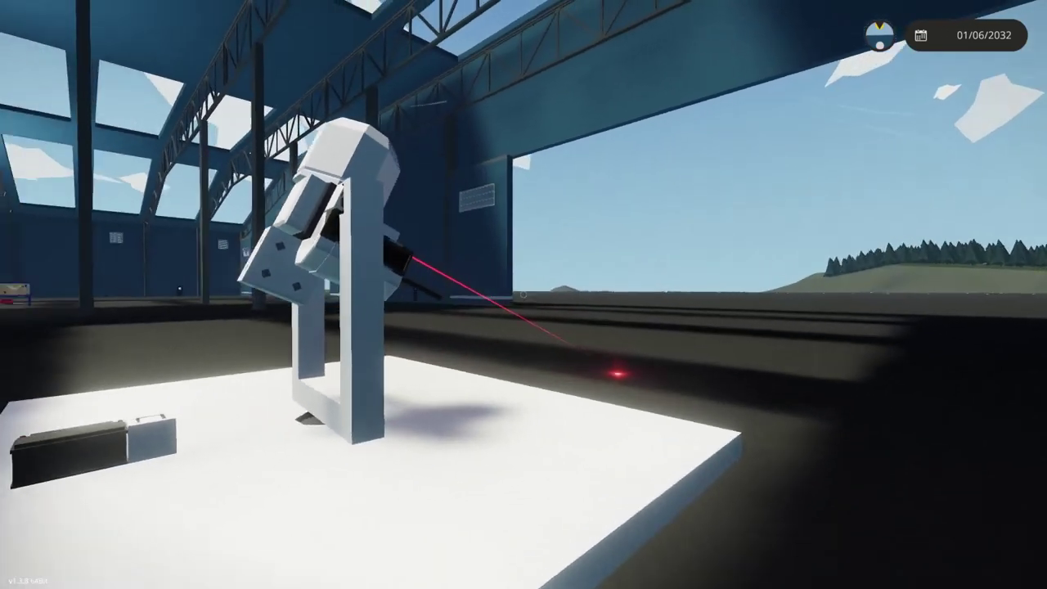
Watch where the turret's laser points from the front of the platform, alternating between third-person and first-person views
{"action": "scroll", "coordinate": [524, 295], "scroll_direction": "down", "scroll_amount": 3}
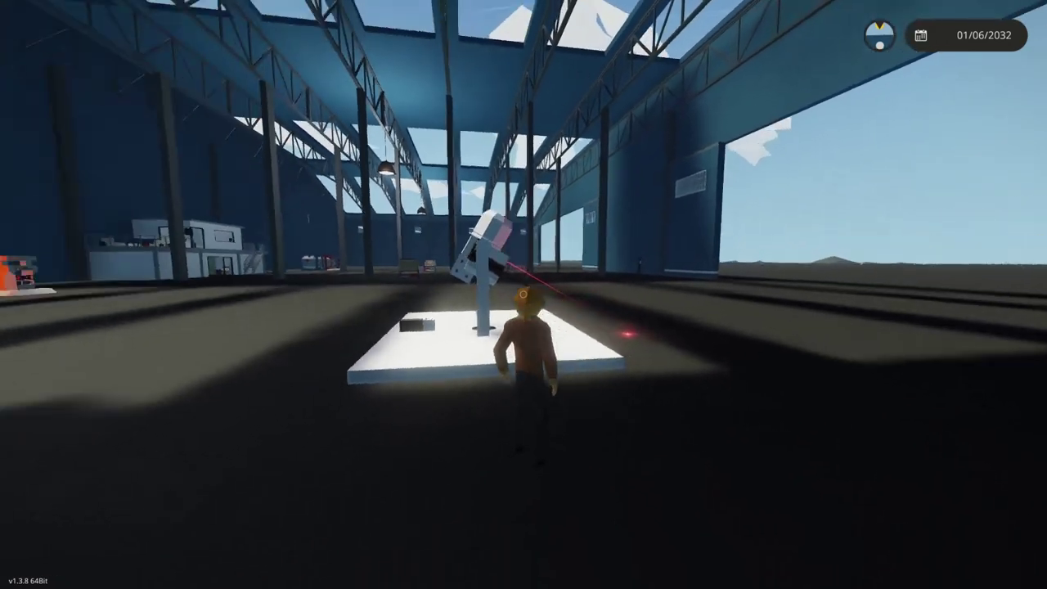
{"action": "key", "text": "Tab"}
{"action": "key", "text": "w"}
{"action": "key", "text": "d"}
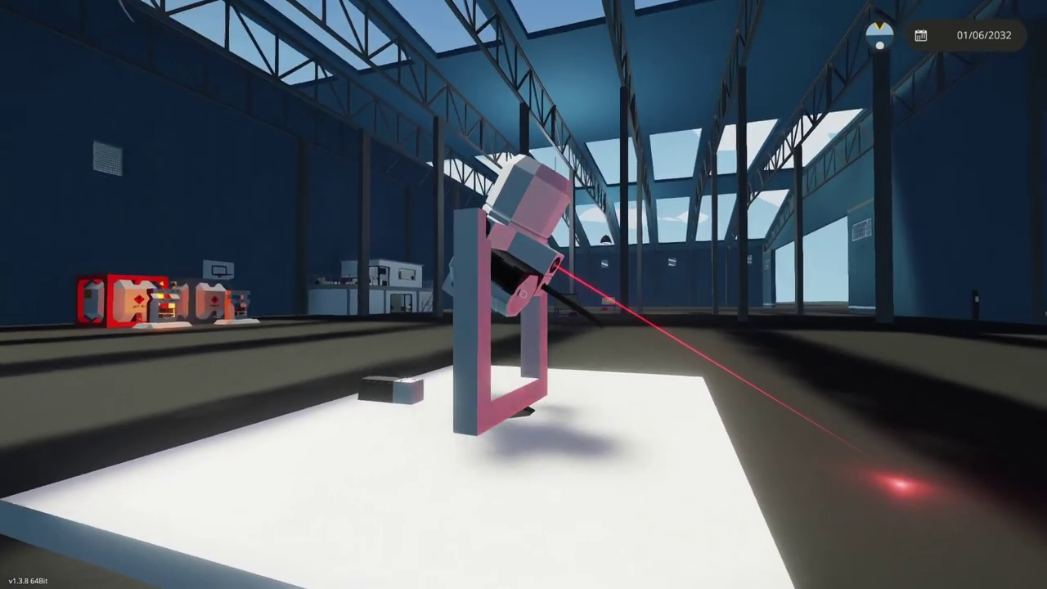
{"action": "key", "text": "Tab"}
{"action": "key", "text": "s"}
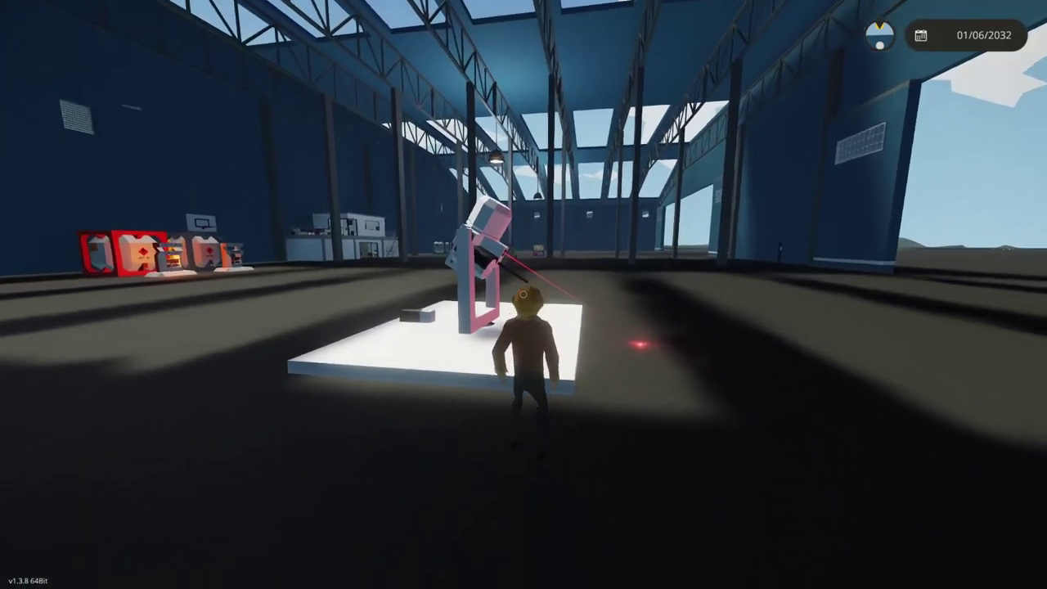
{"action": "scroll", "coordinate": [524, 295], "scroll_direction": "up", "scroll_amount": 5}
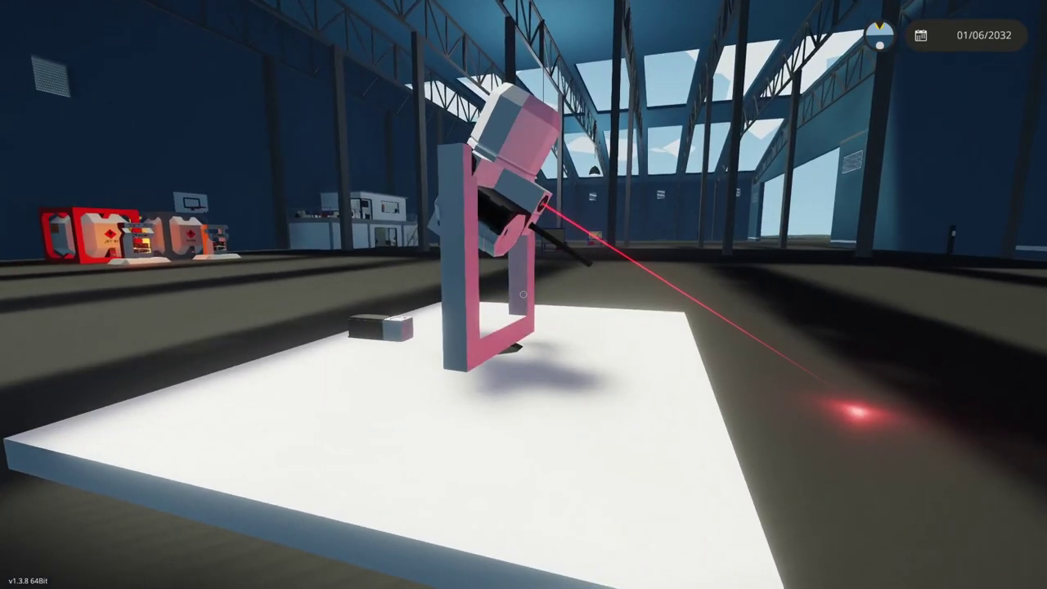
{"action": "key", "text": "d"}
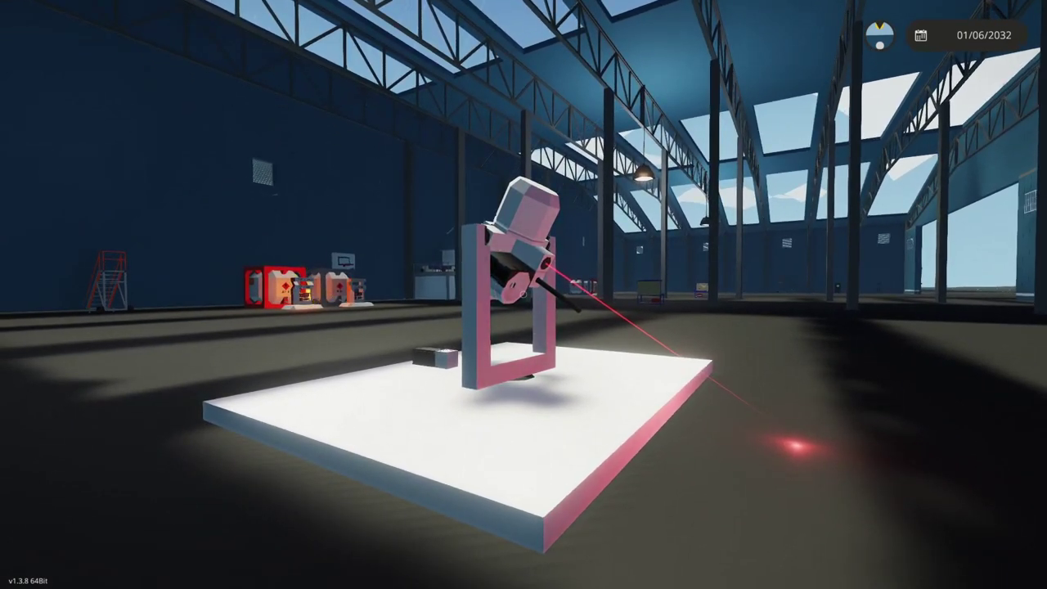
{"action": "scroll", "coordinate": [523, 294], "scroll_direction": "down", "scroll_amount": 5}
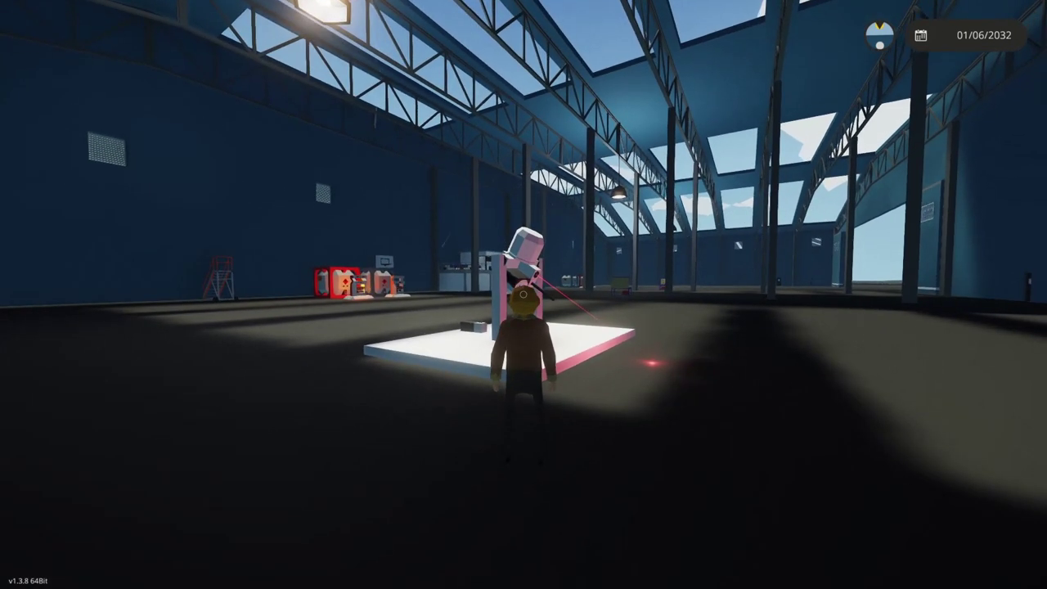